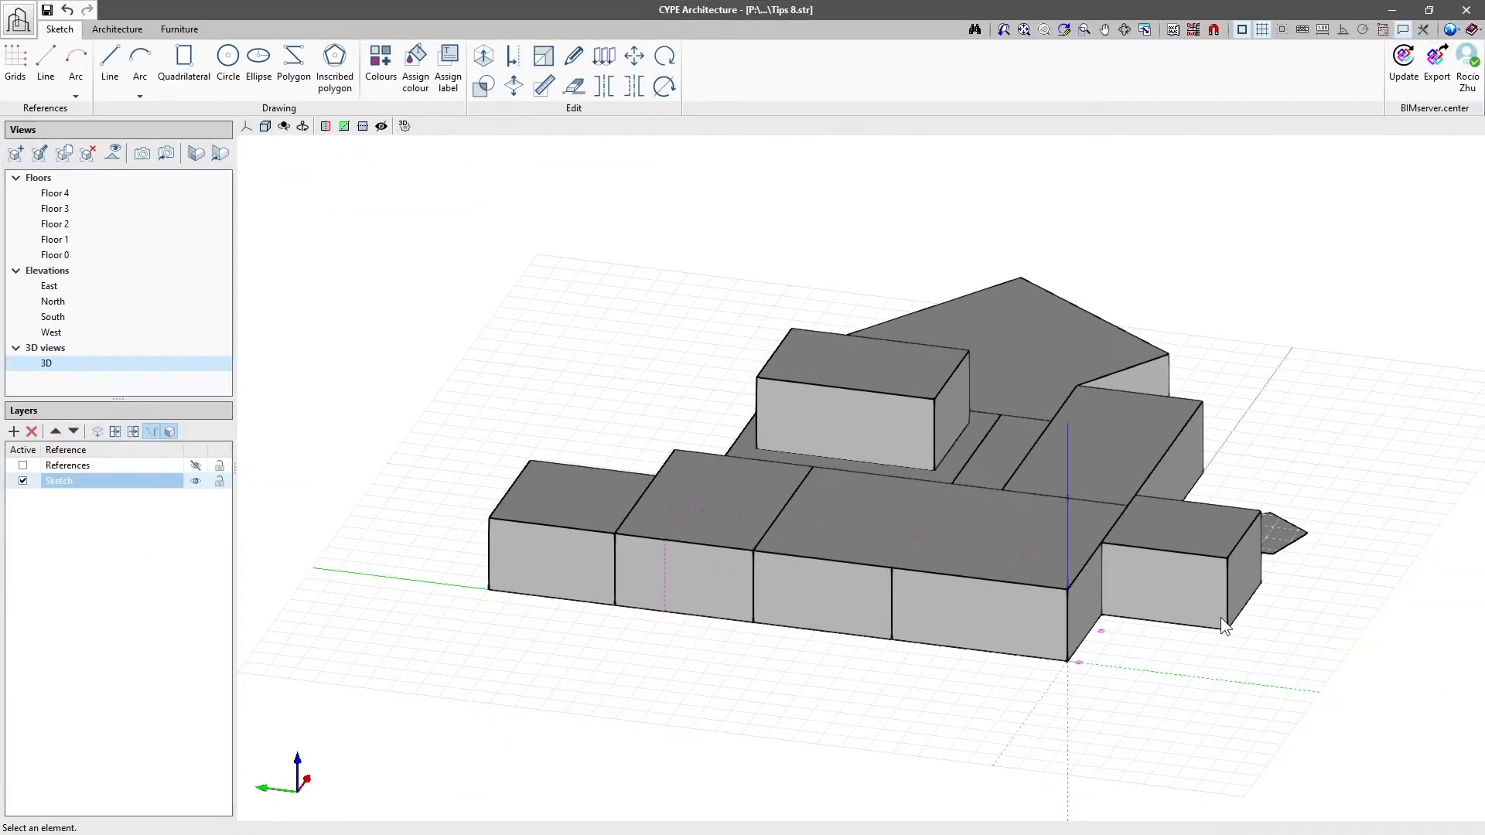
Draw an open two-segment line beside the building's long facade: about 4.6 m perpendicular to the facade, then about 15 m parallel to it
middle_click_drag(1224, 625, 1042, 670, "shift")
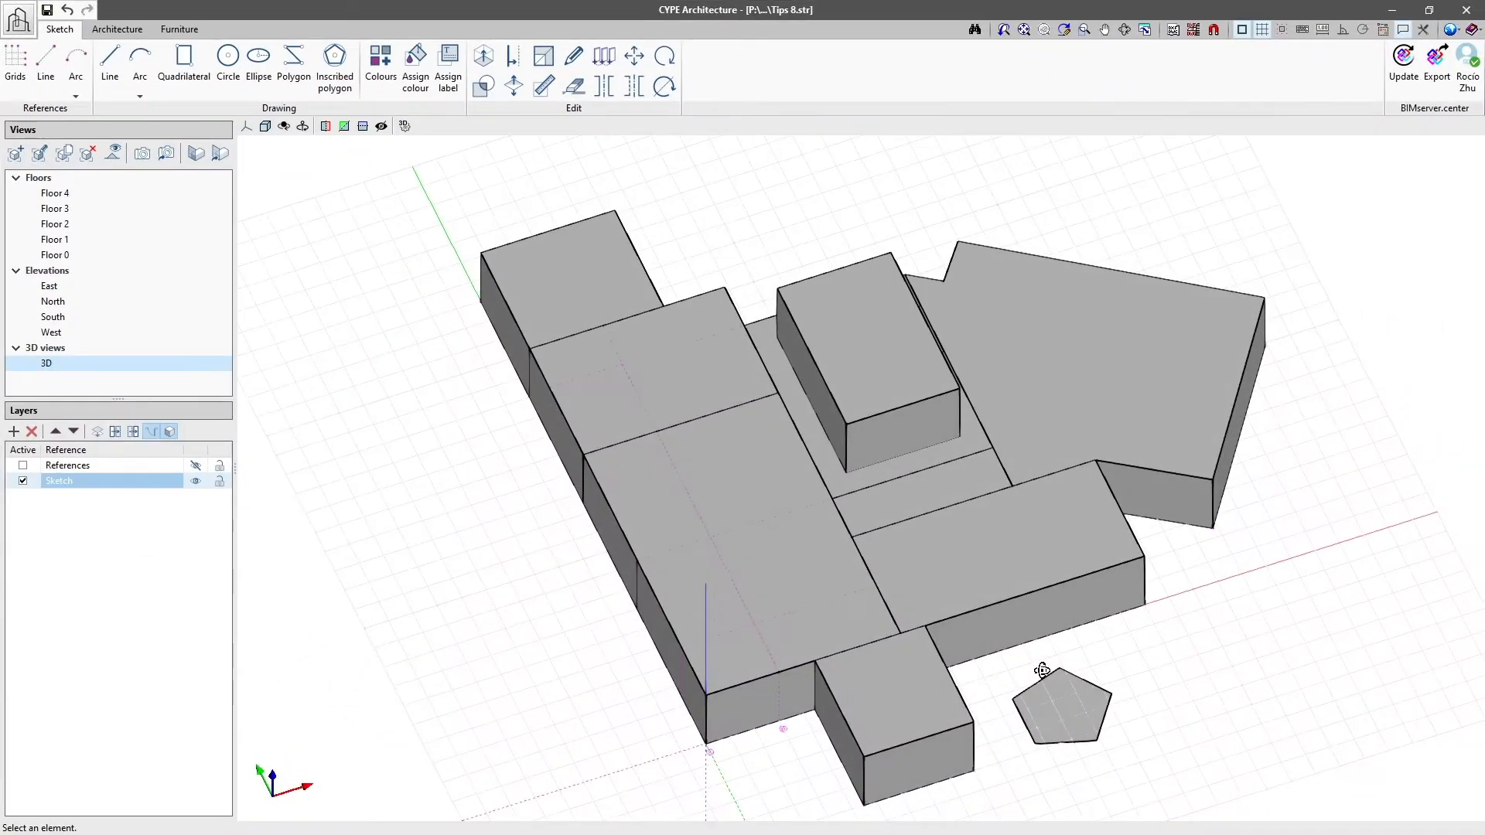
middle_click_drag(716, 504, 901, 498)
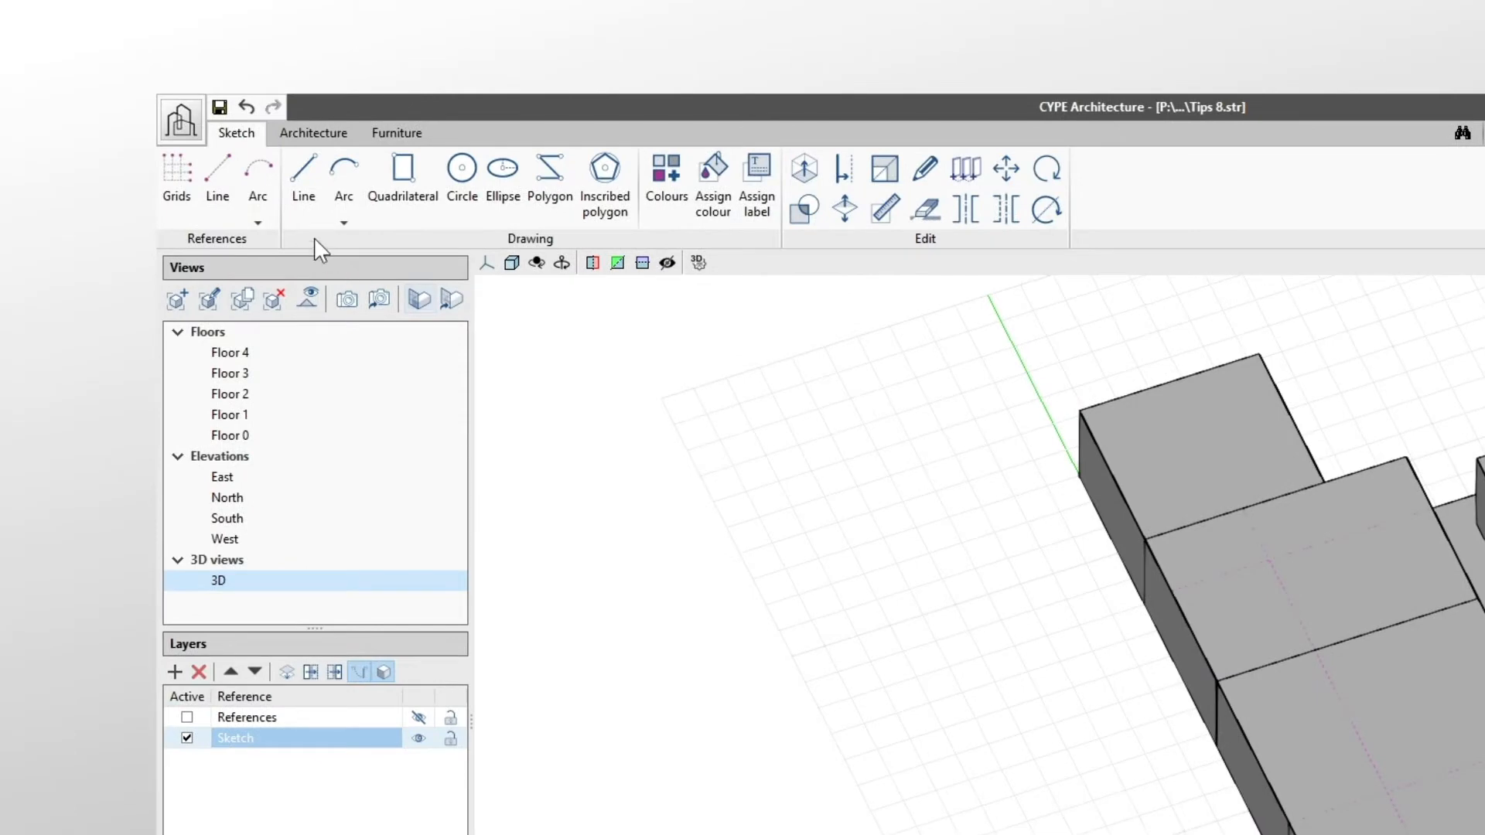
left_click(103, 93)
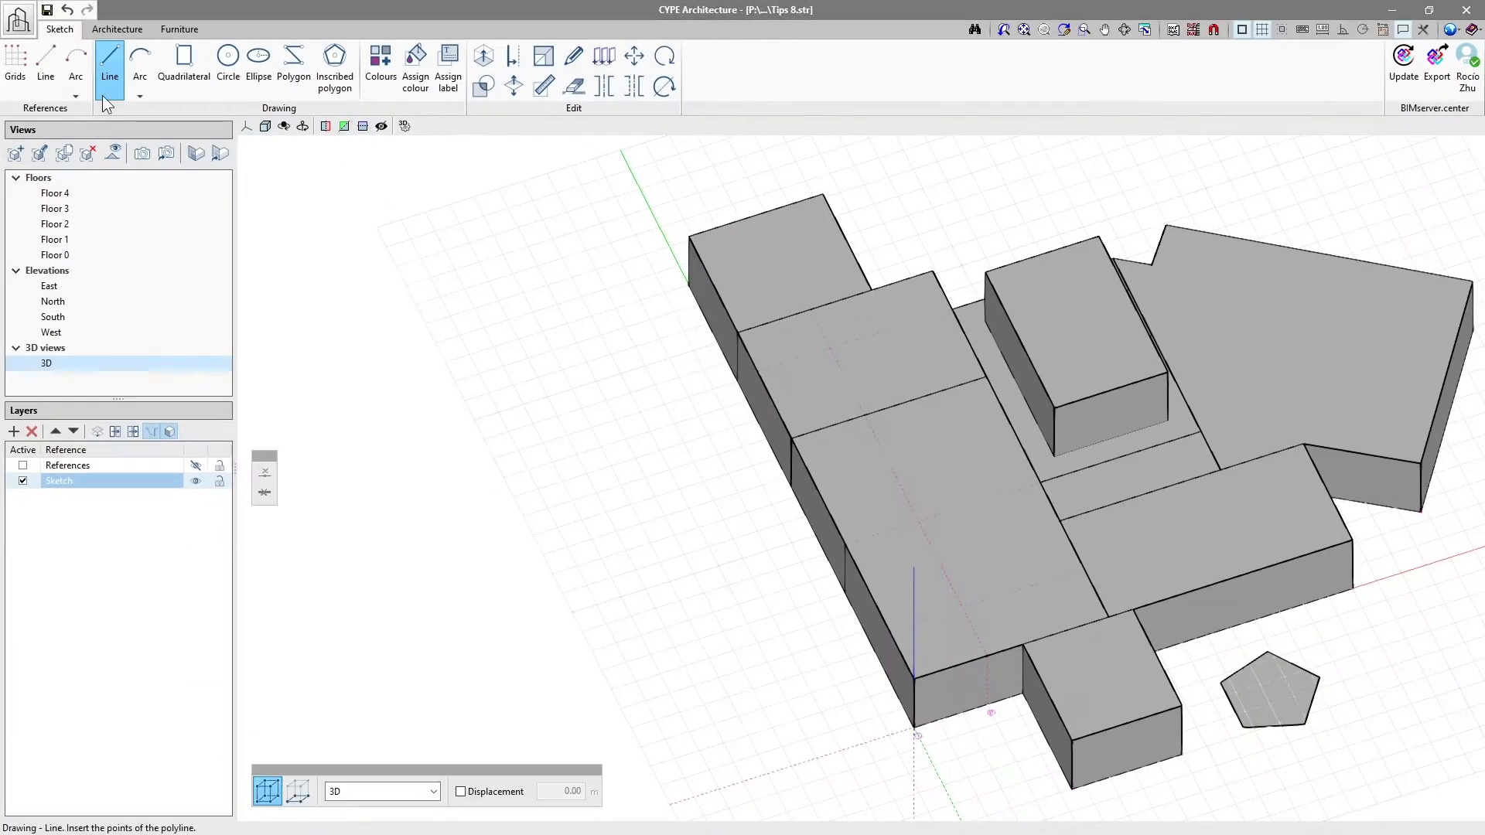
left_click(547, 398)
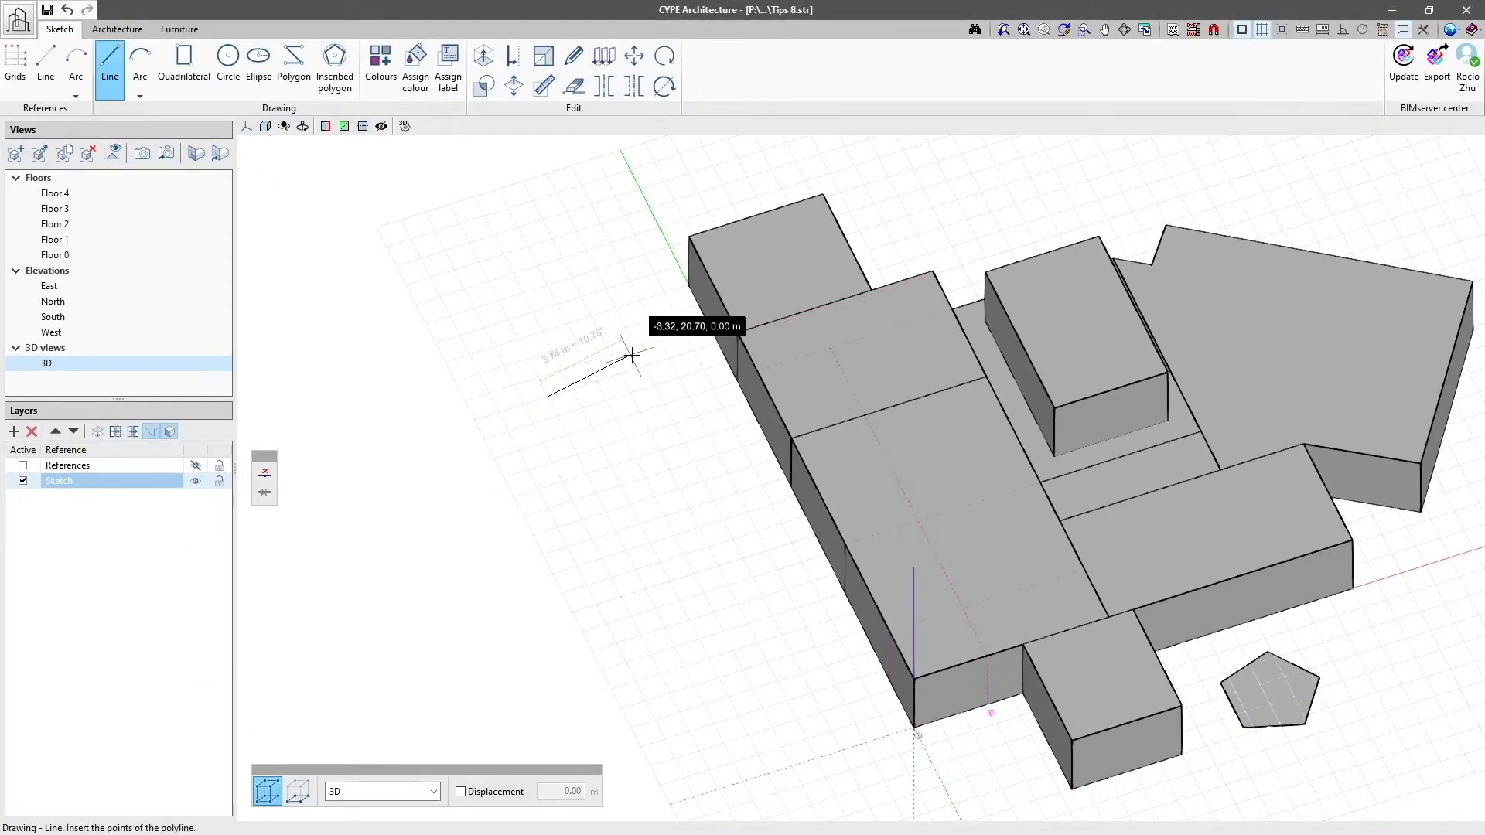
left_click(658, 358)
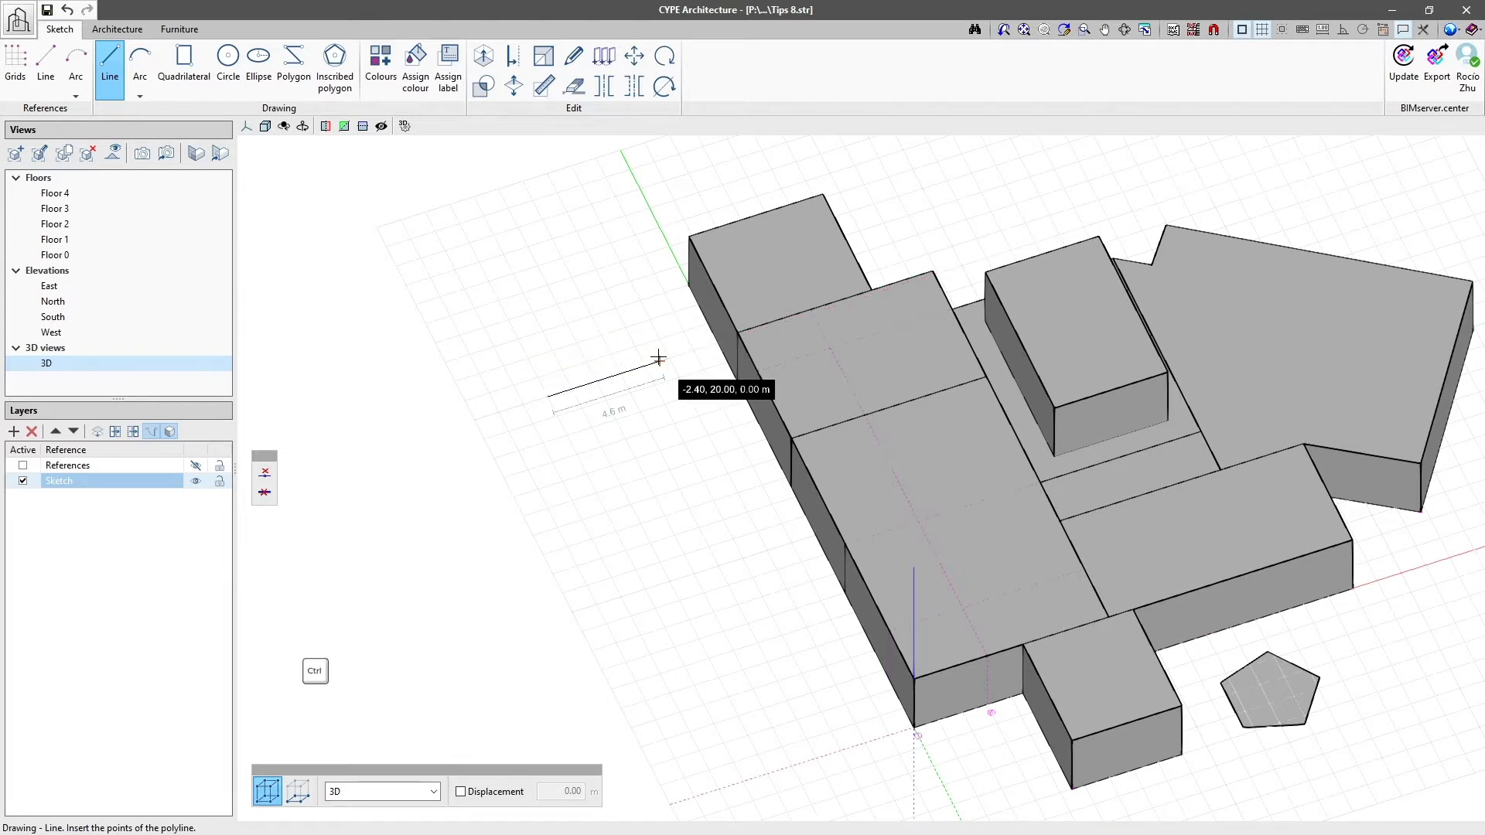
key("ctrl")
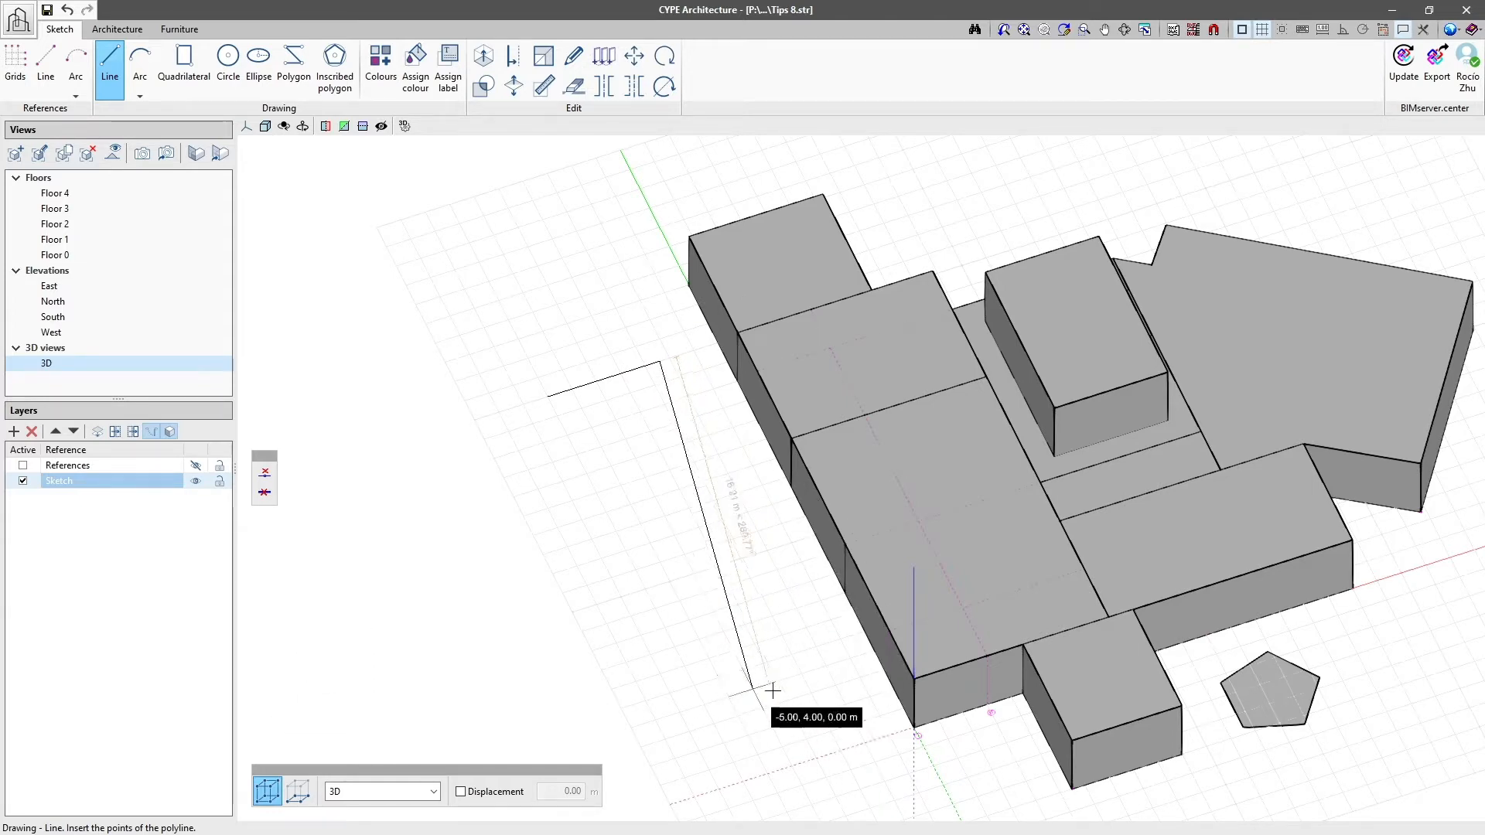
left_click(806, 650)
right_click(770, 653)
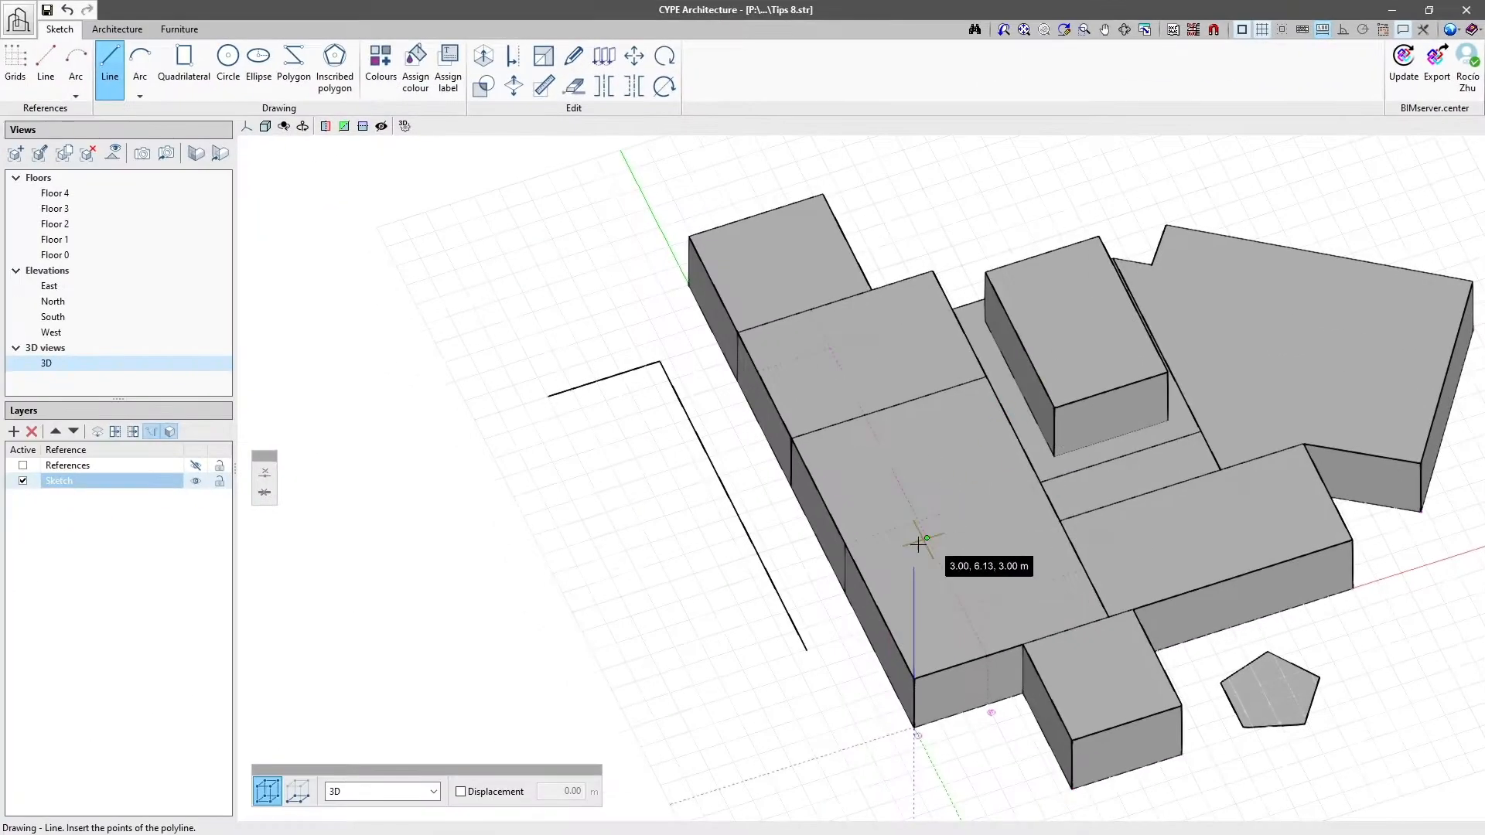
Add an 8 m segment from the free end of the long line, running away from the building at 180°
left_click(809, 657)
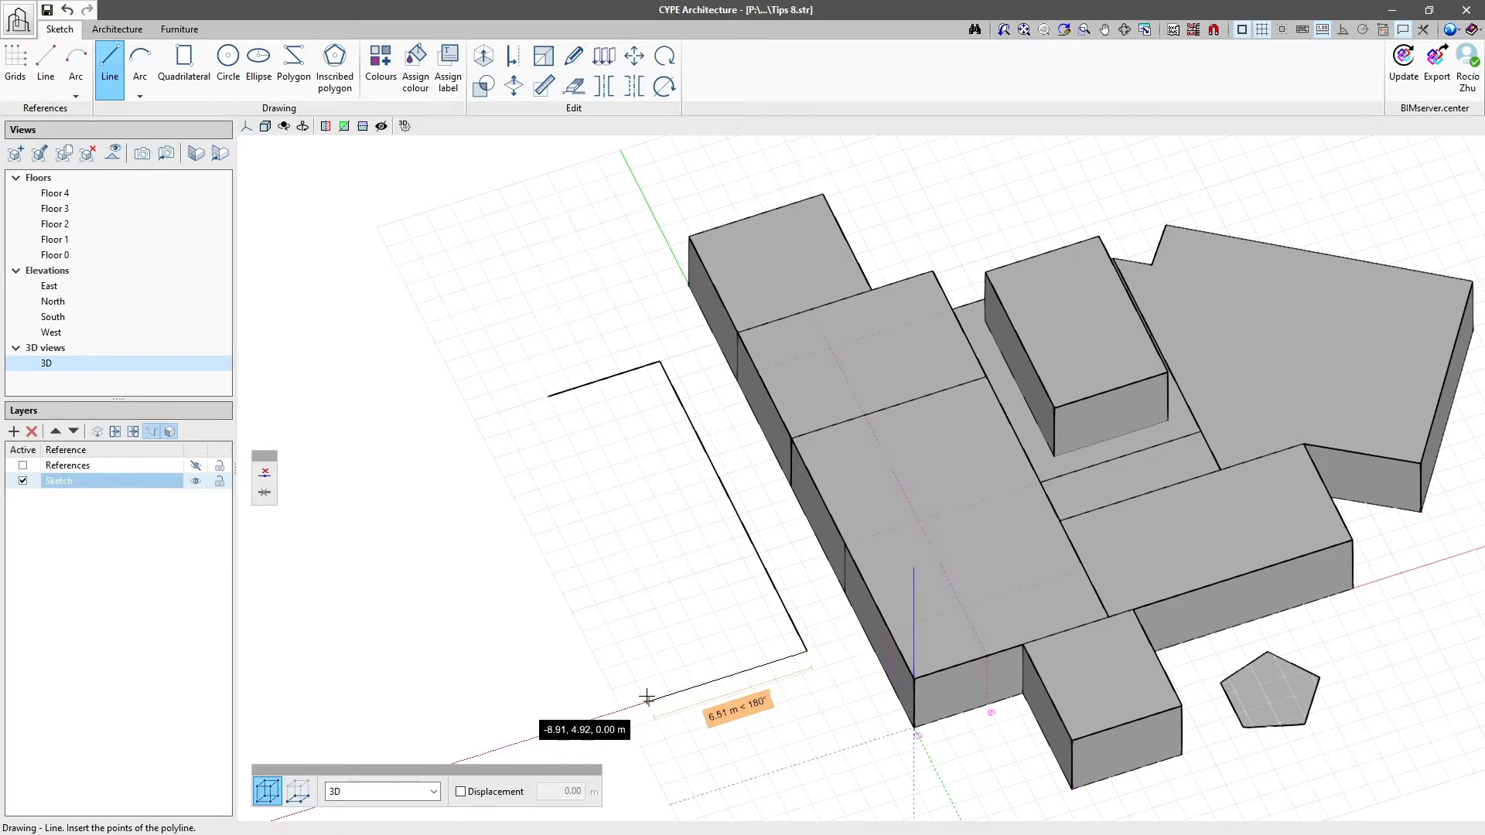
key("Return")
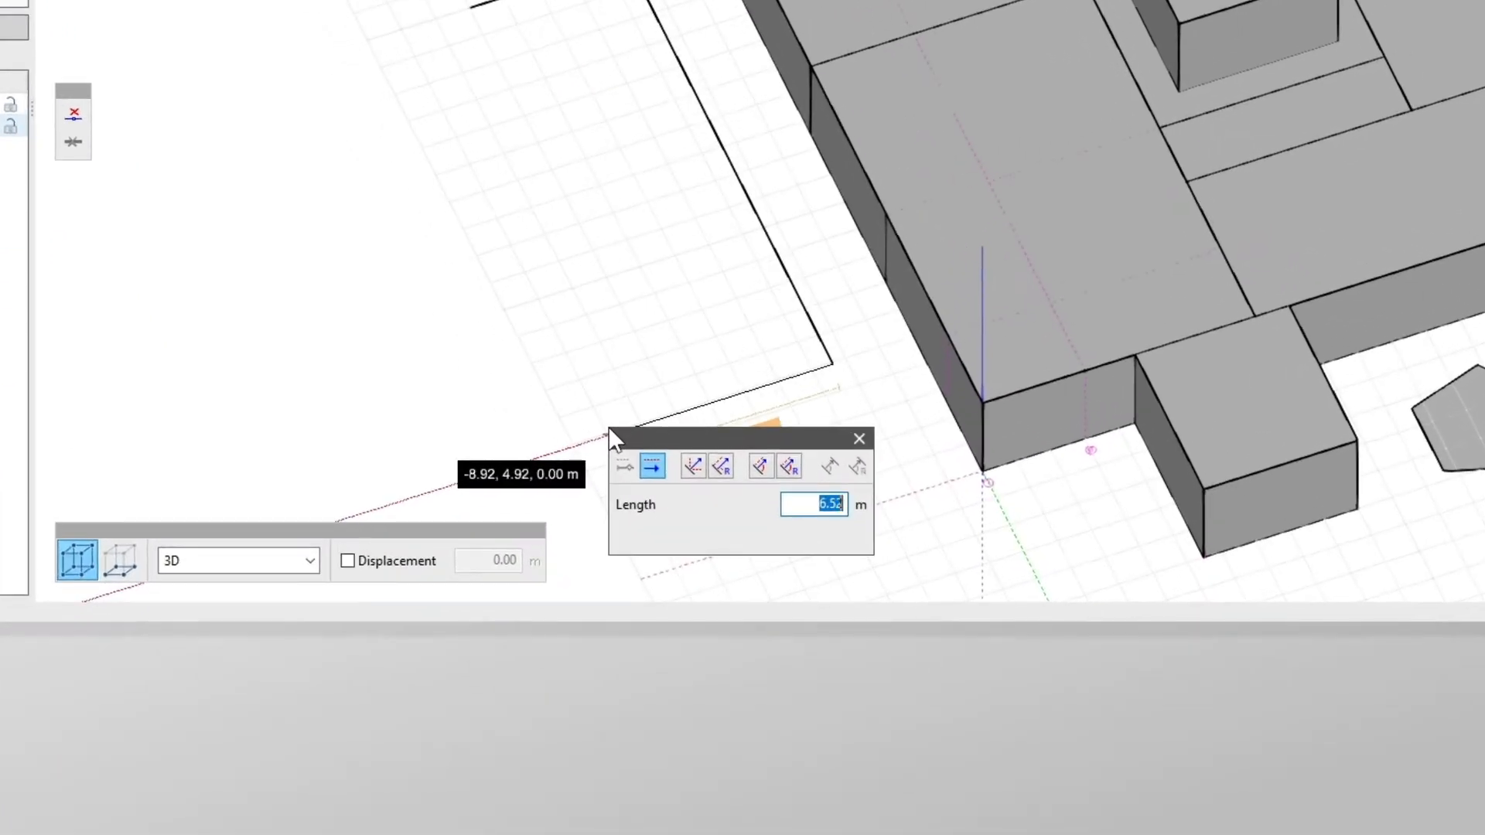
type("8")
key("Return")
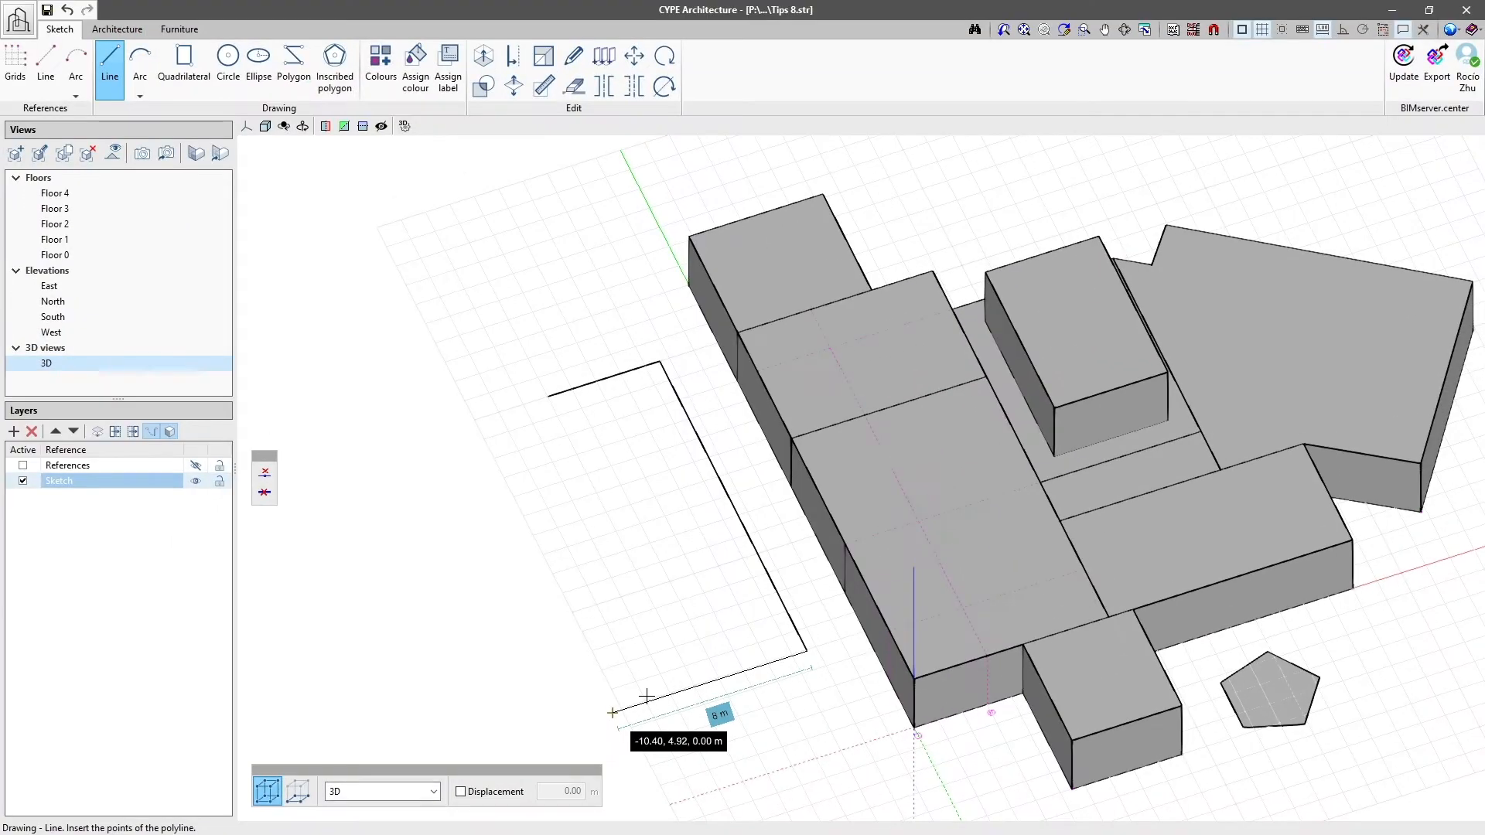
Close the outline as a rectangle with a parallel side about 15 m long and a segment back to the starting point
key("shift")
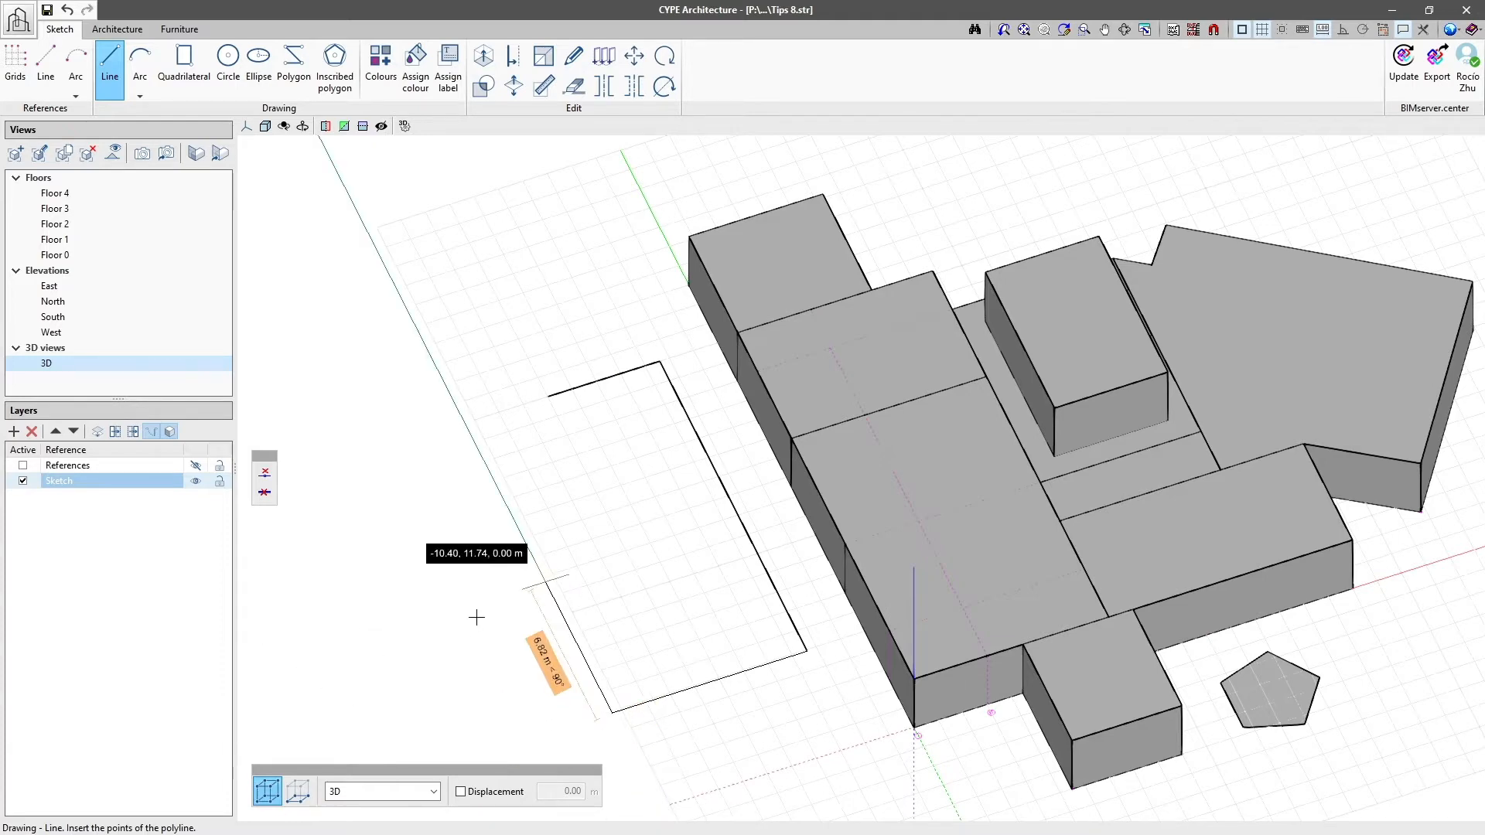
left_click(467, 421)
key("Return")
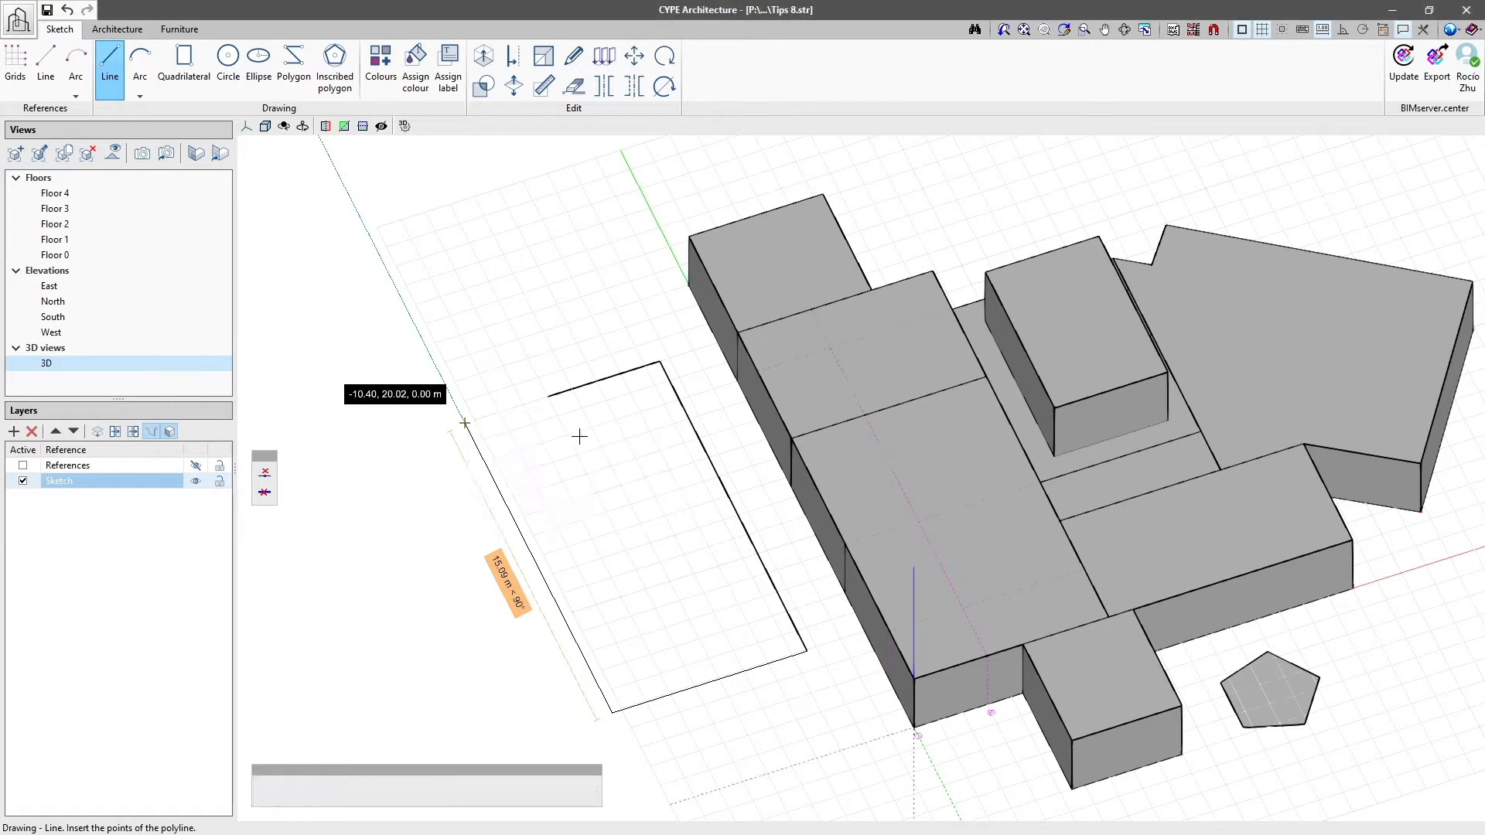
left_click(549, 396)
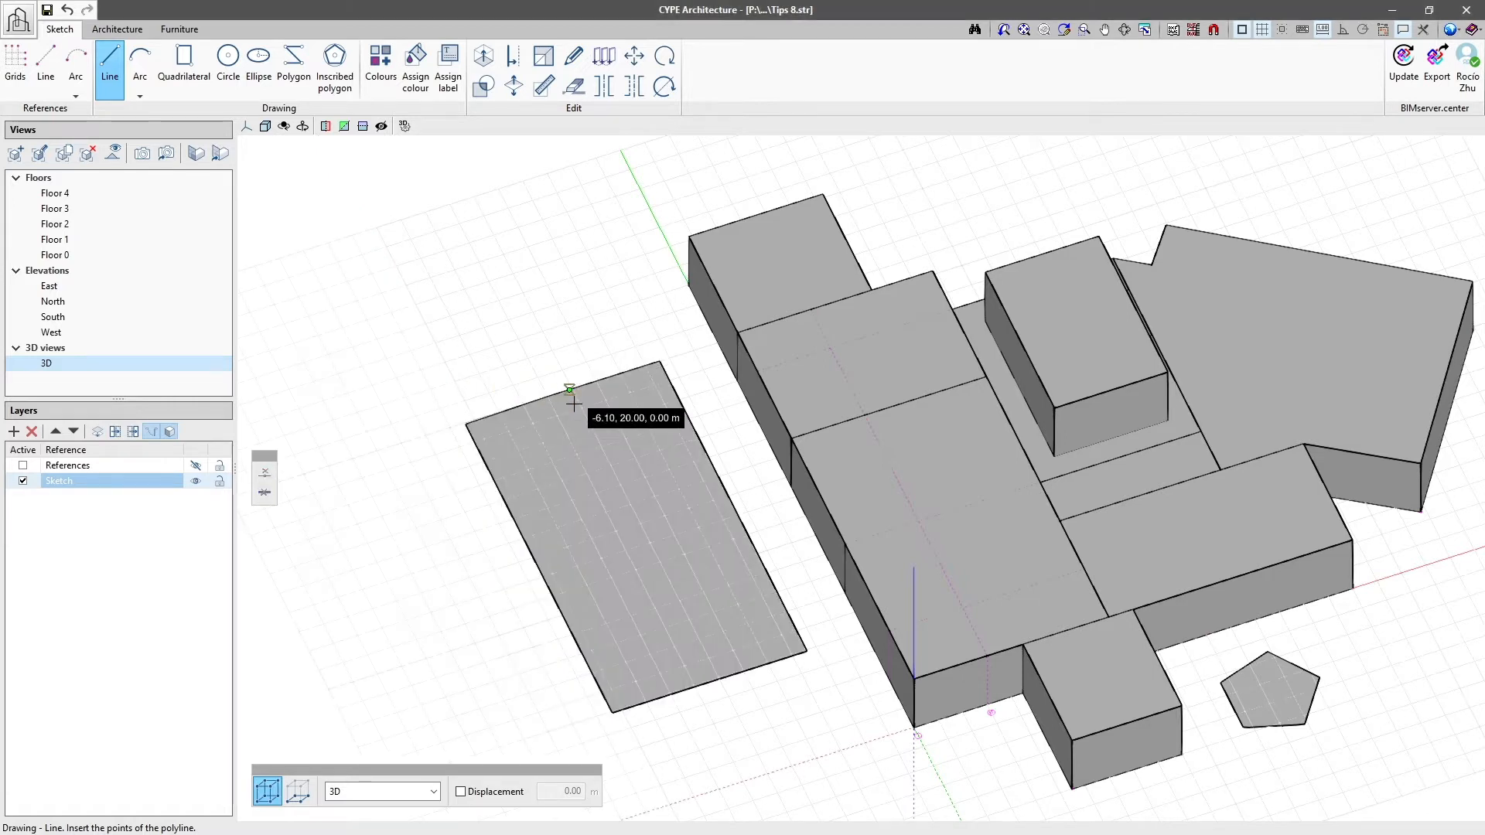
Divide the rectangle lengthwise with a line between its two short sides, and delete that line
left_click(573, 403)
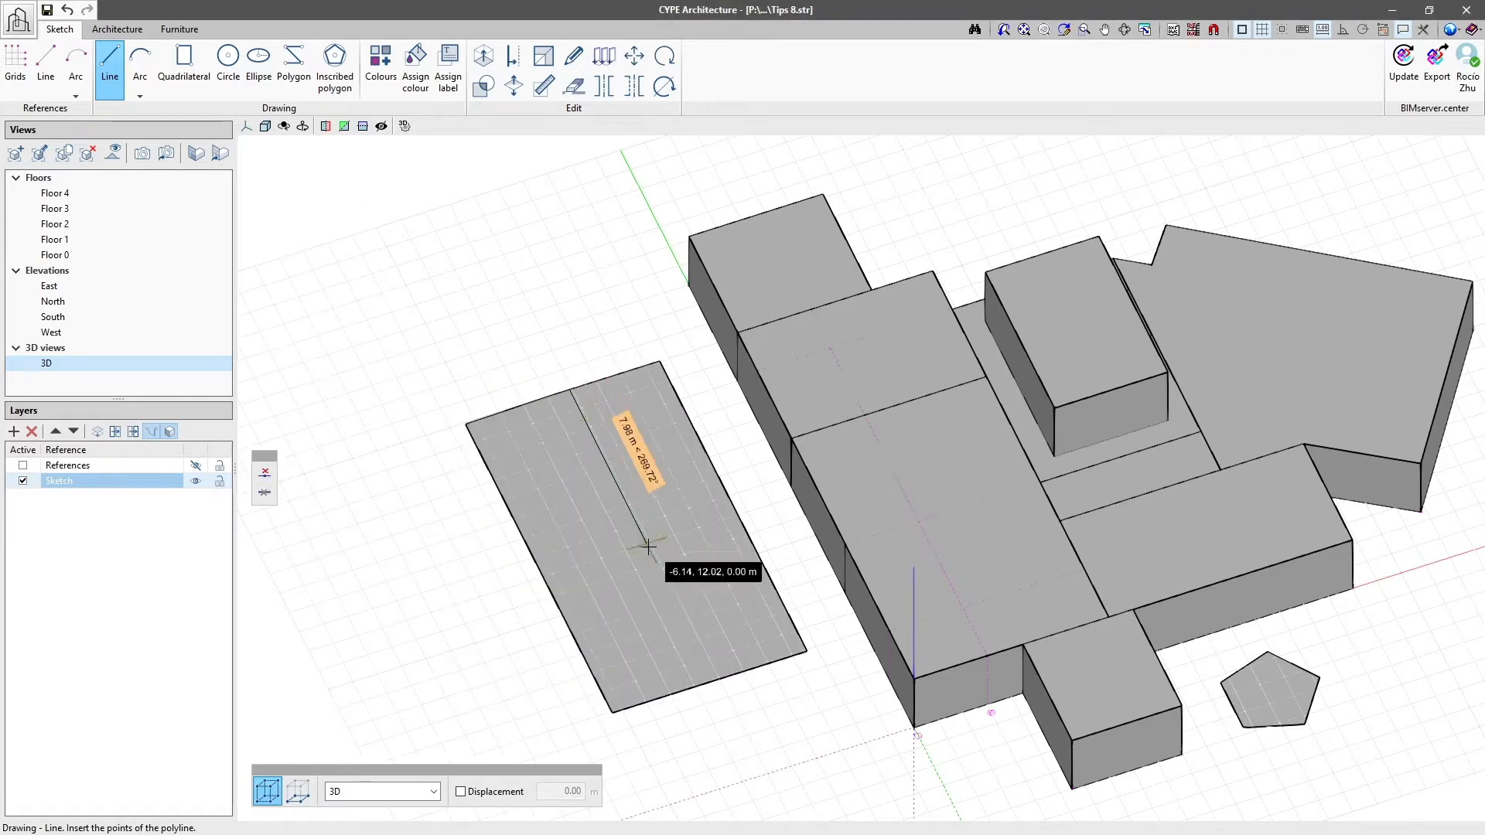
left_click(718, 680)
key("Escape")
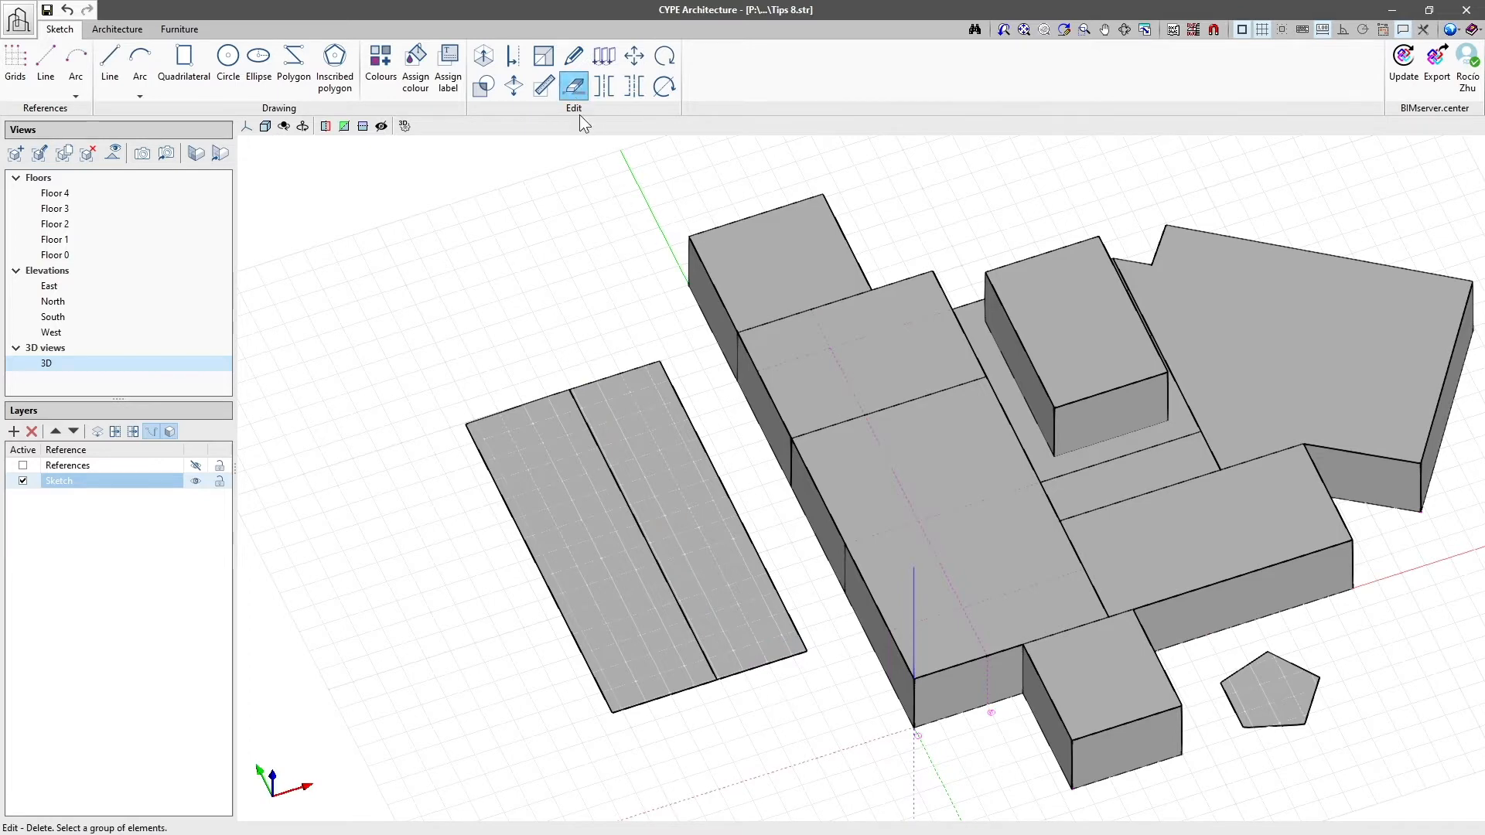
left_click(579, 515)
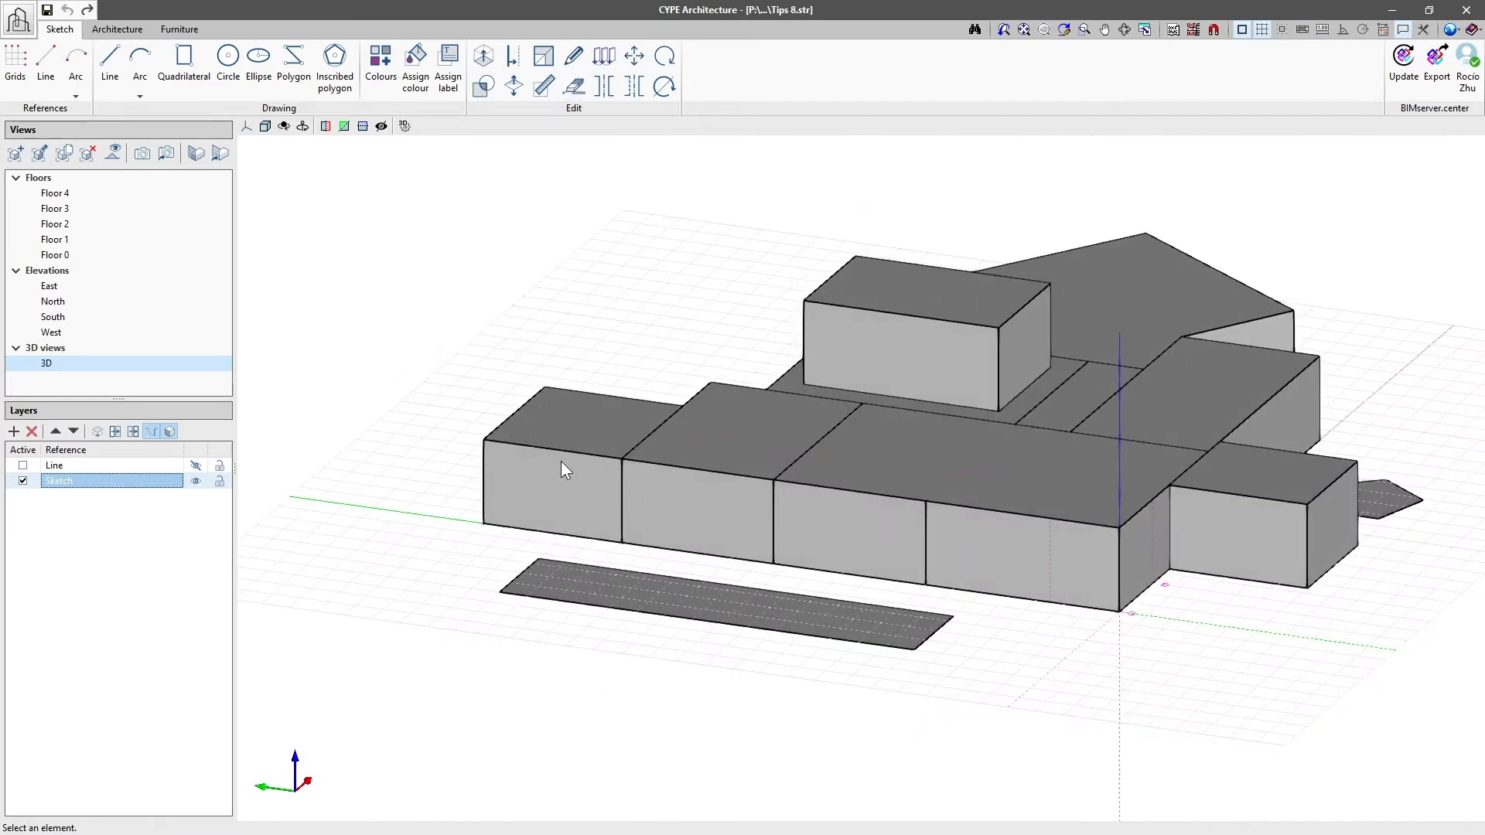
Draw a 20-sided 3-point arc on the end block's long facade, starting and ending on its base edge
scroll(534, 479, "up", 3)
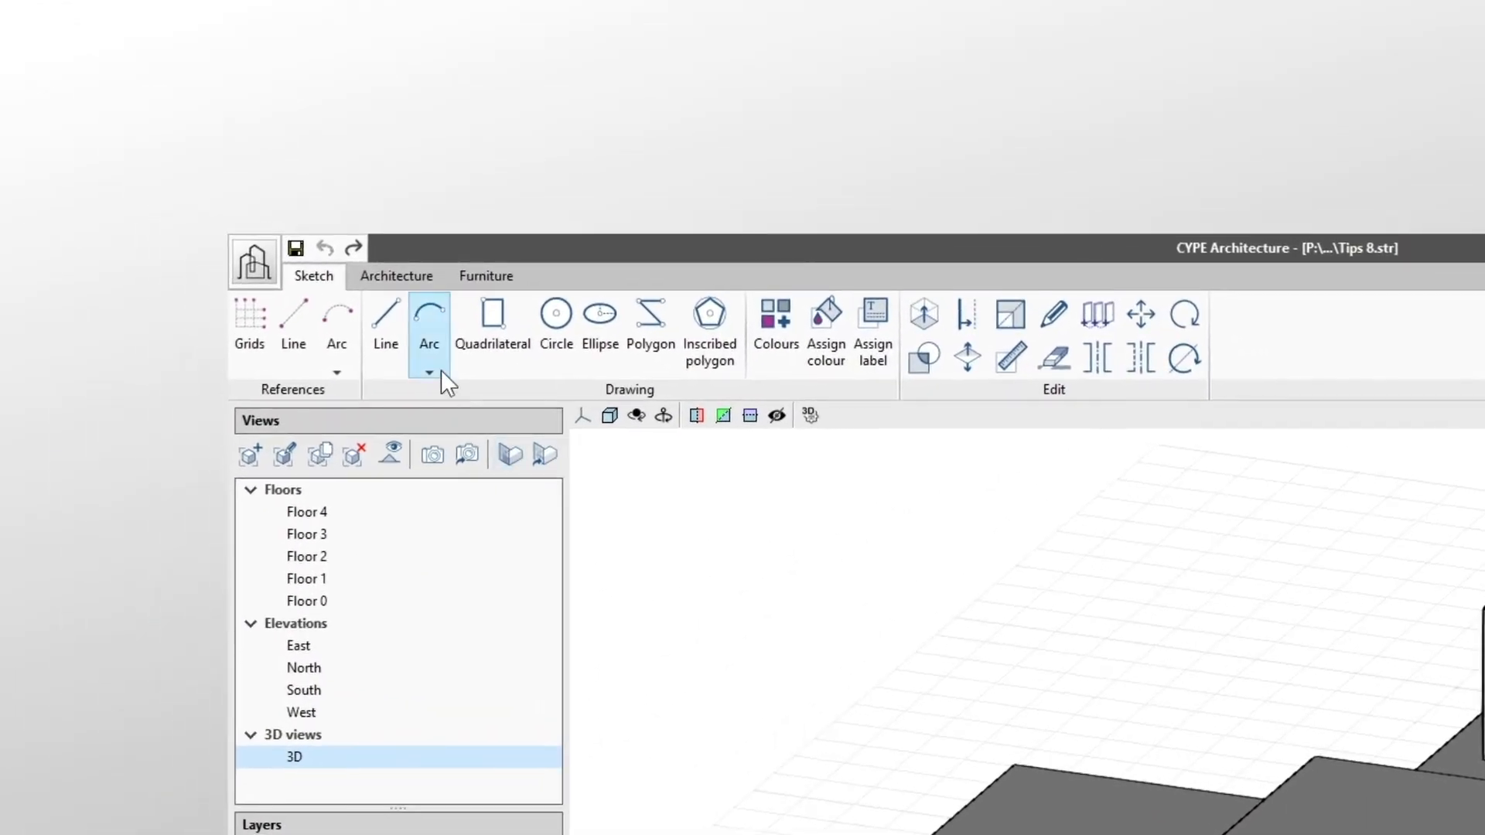
left_click(201, 154)
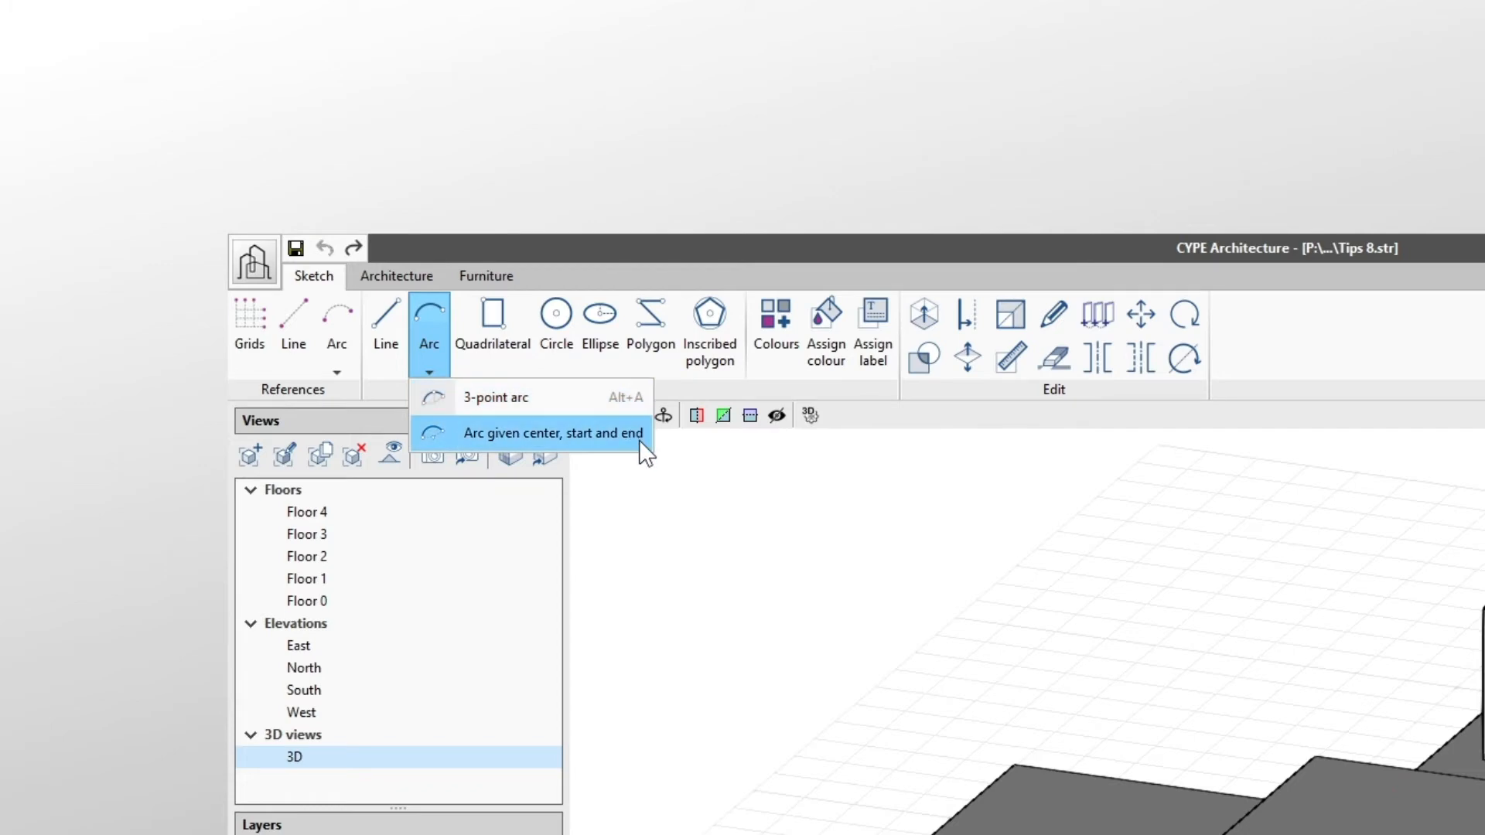
left_click(557, 396)
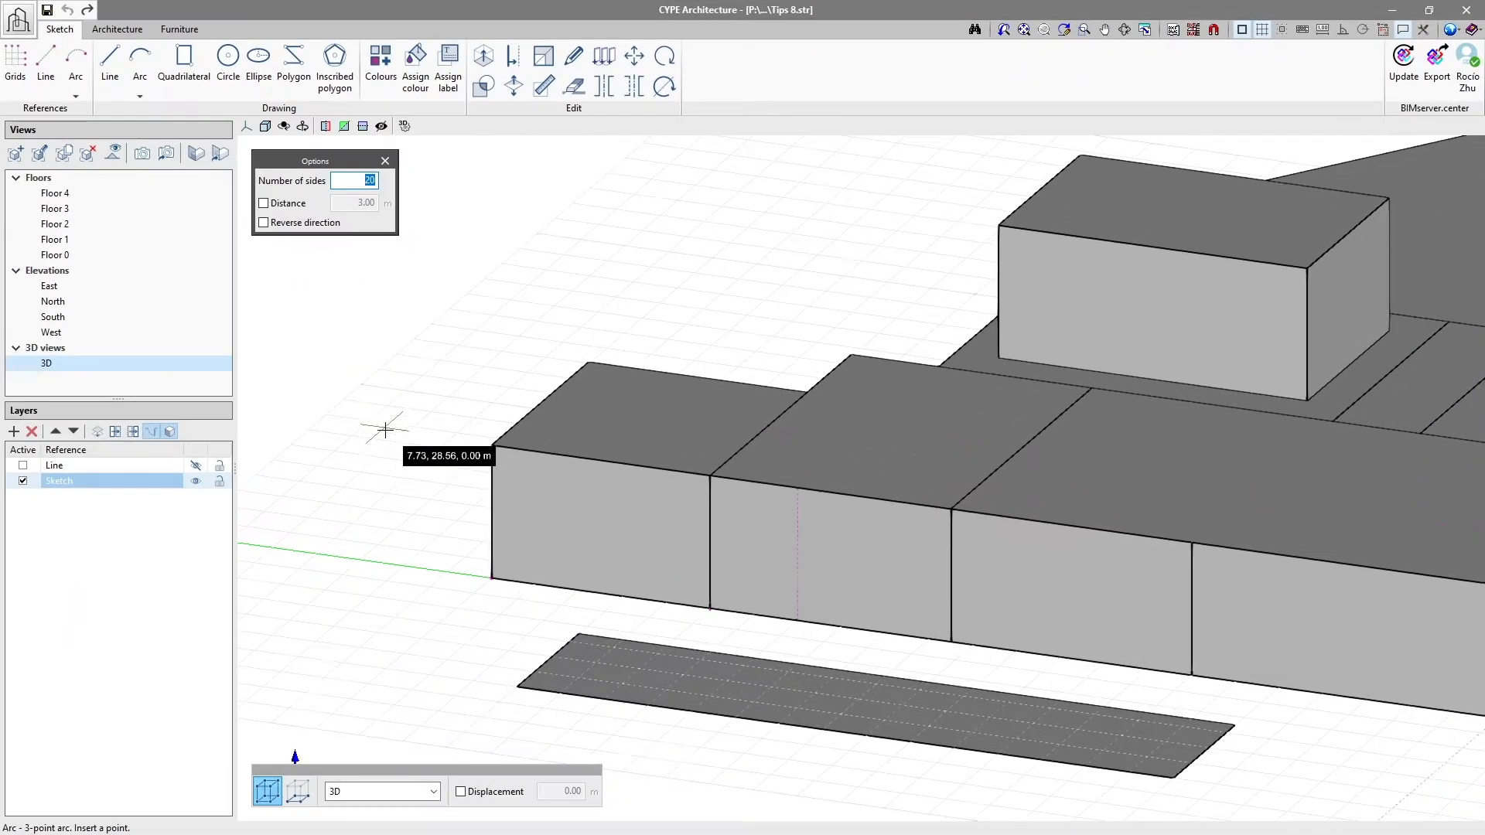
scroll(632, 619, "up", 1)
left_click(503, 583)
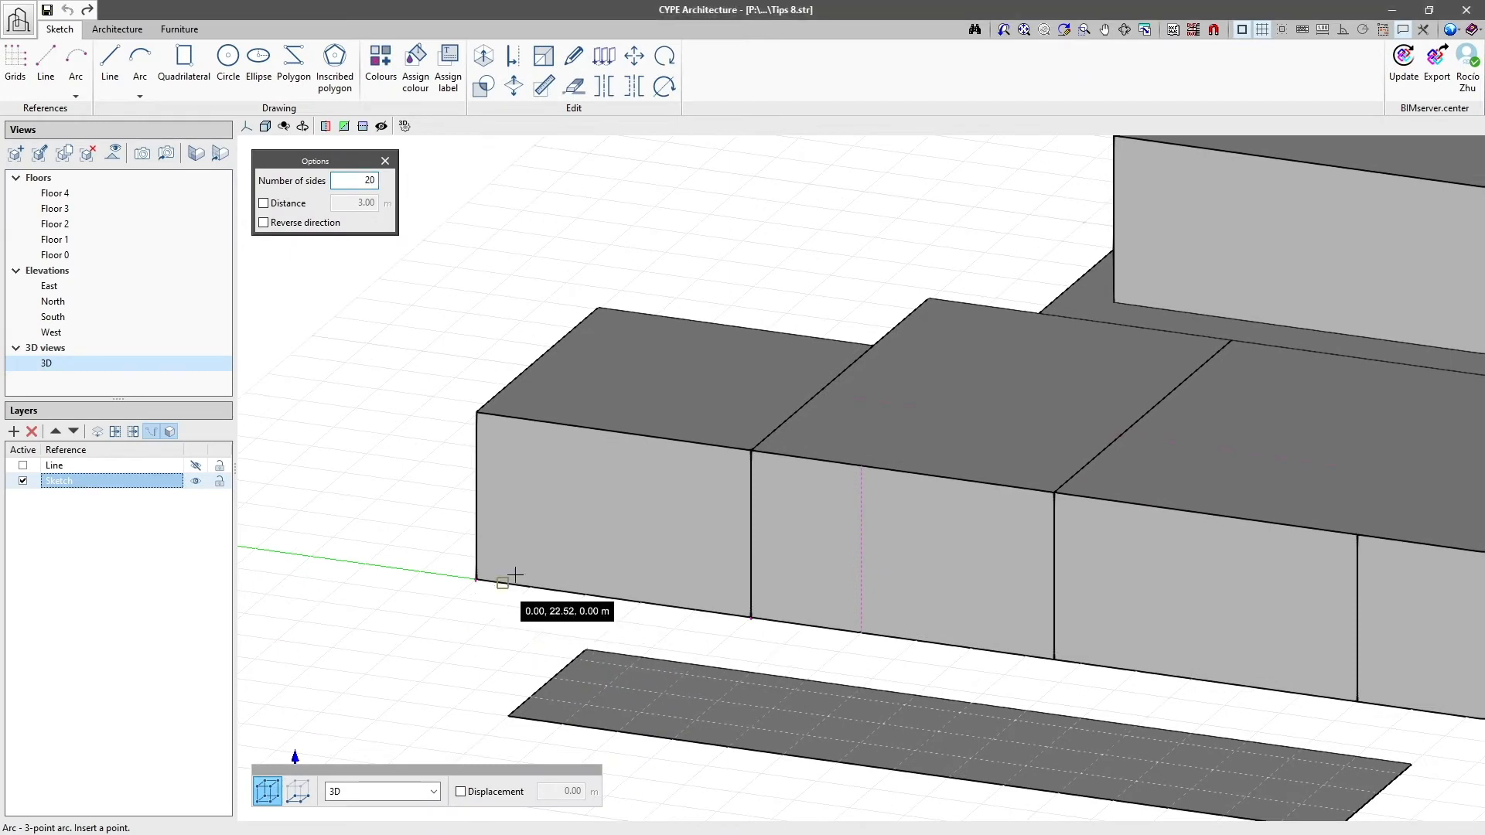
left_click(593, 490)
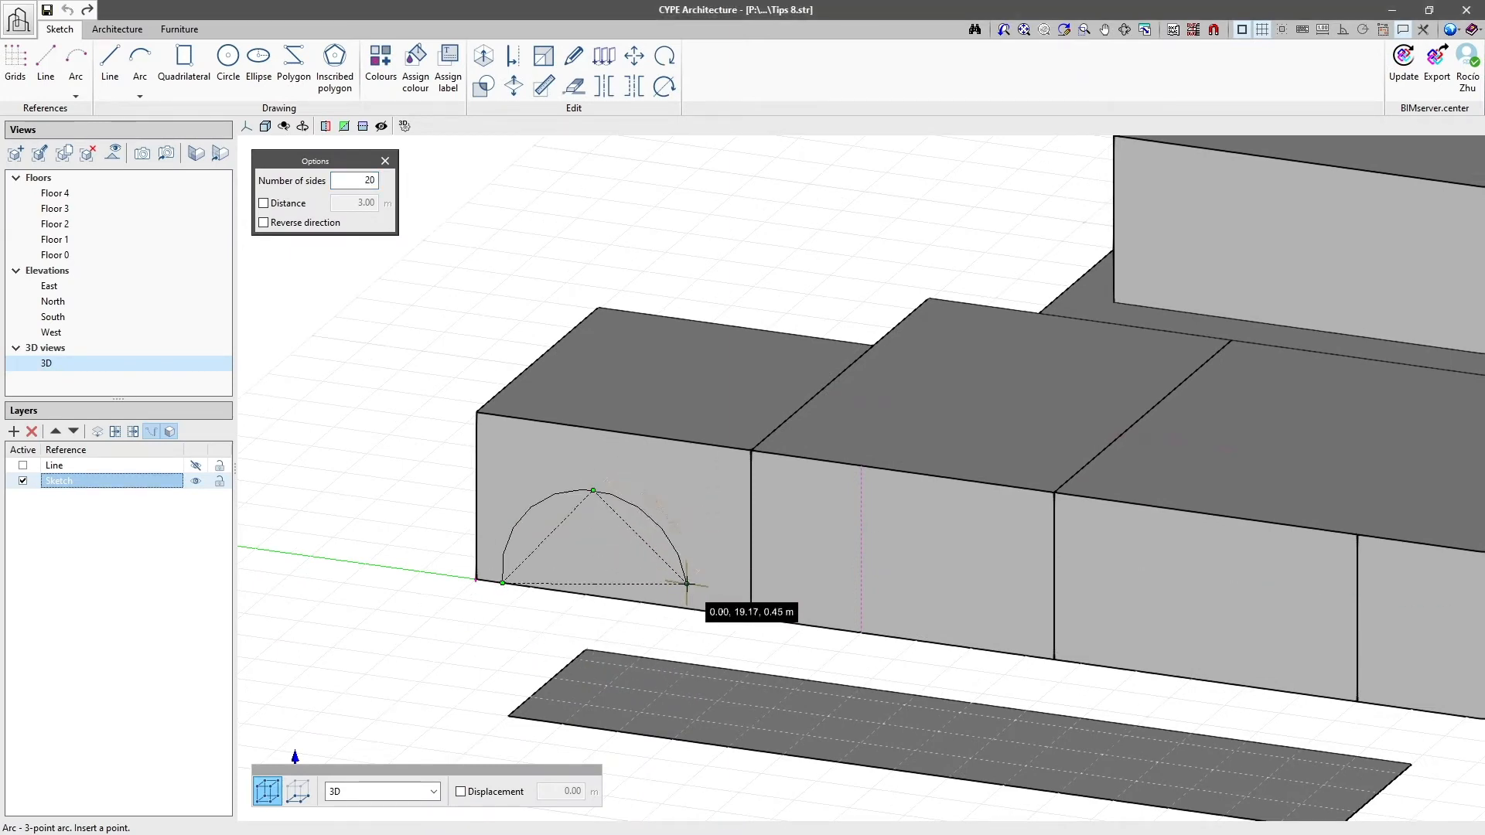
left_click(717, 612)
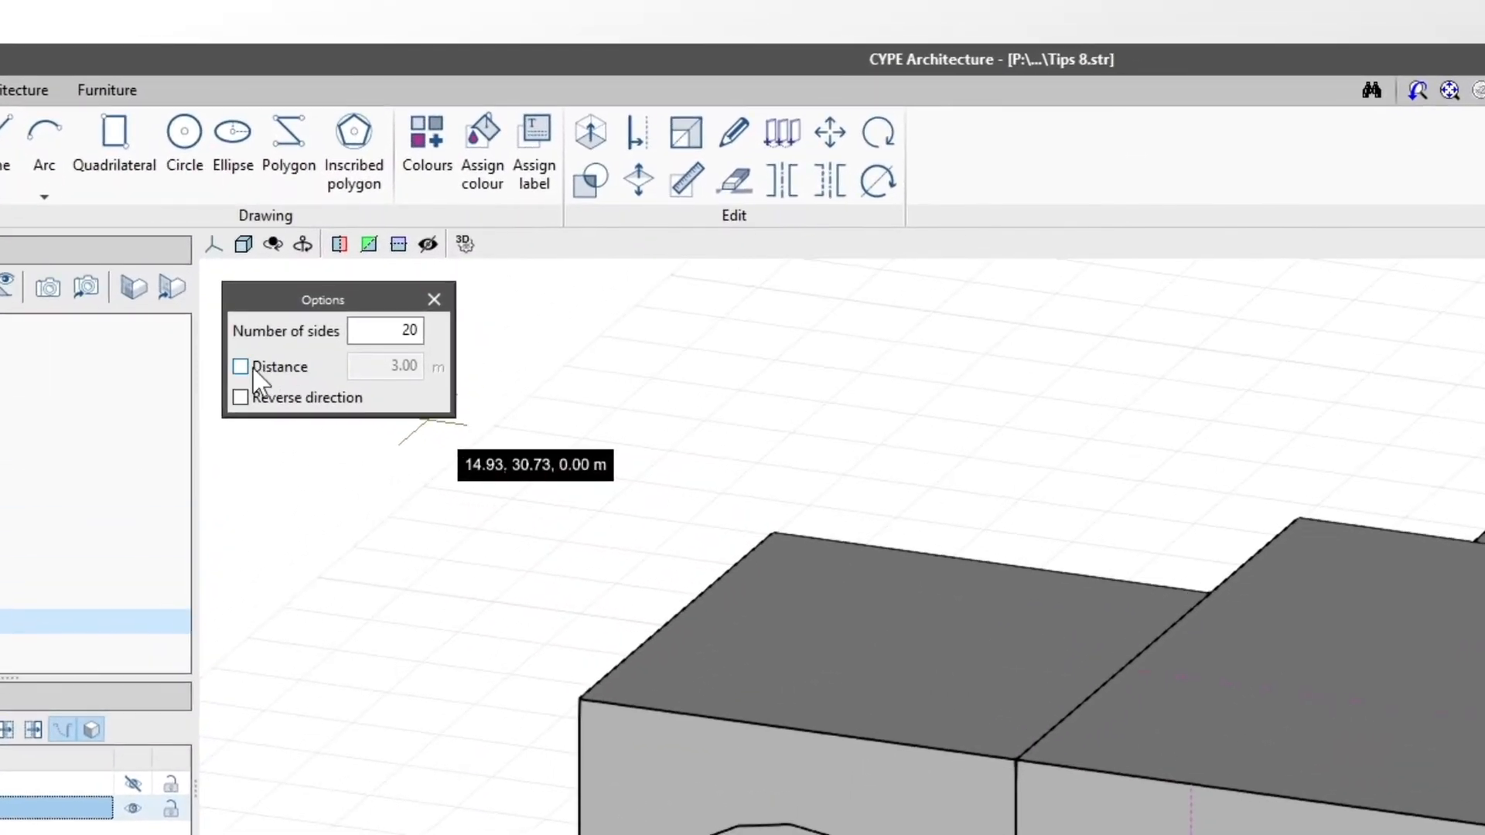
Enable the 3.00 m Distance option and draw a 3-point arc between base points on the second block's facade, starting about 0.4 m from its edge
left_click(241, 367)
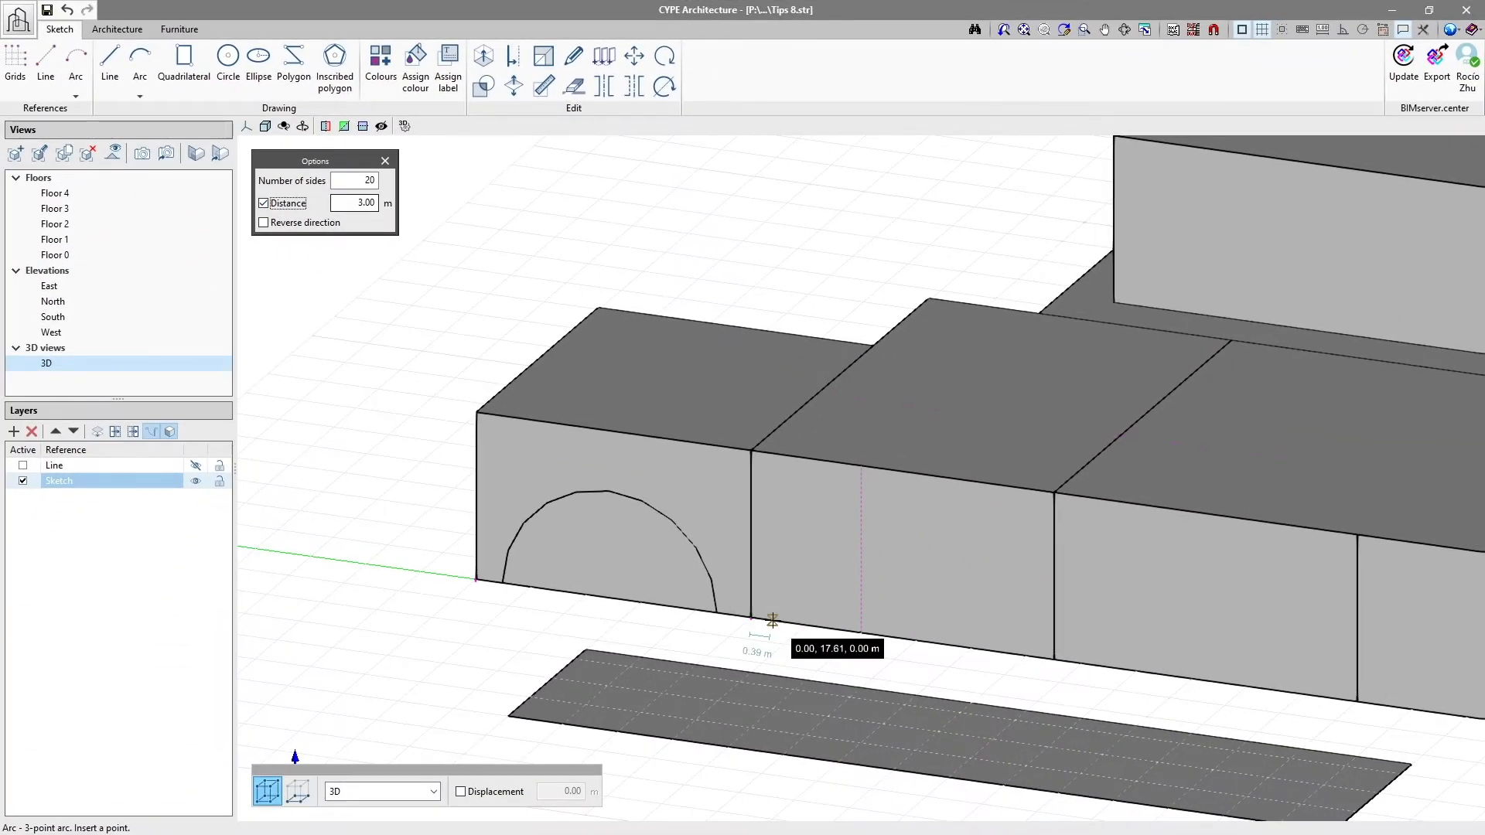
left_click(773, 620)
left_click(902, 534)
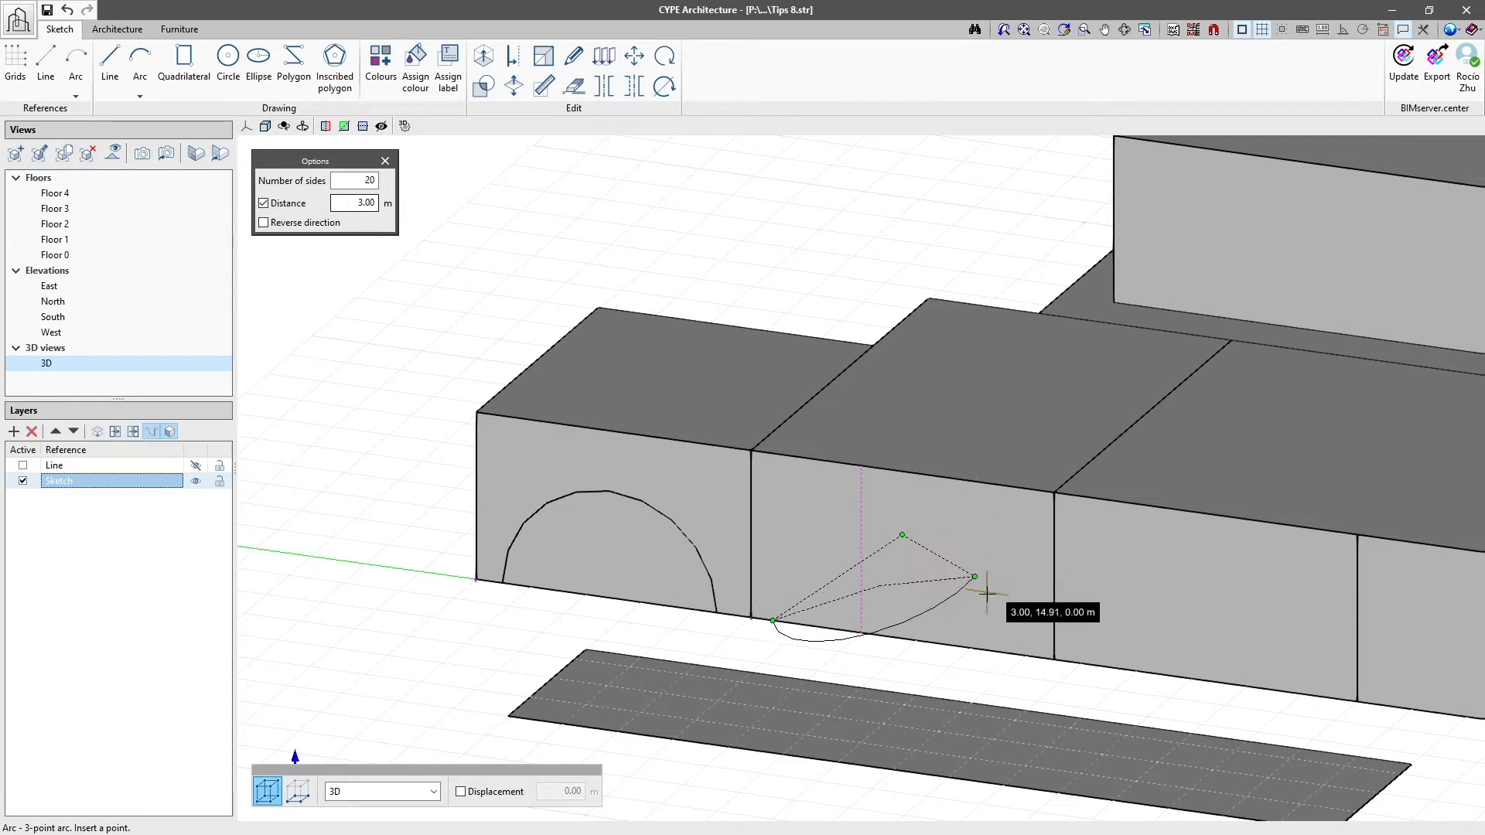
left_click(1027, 655)
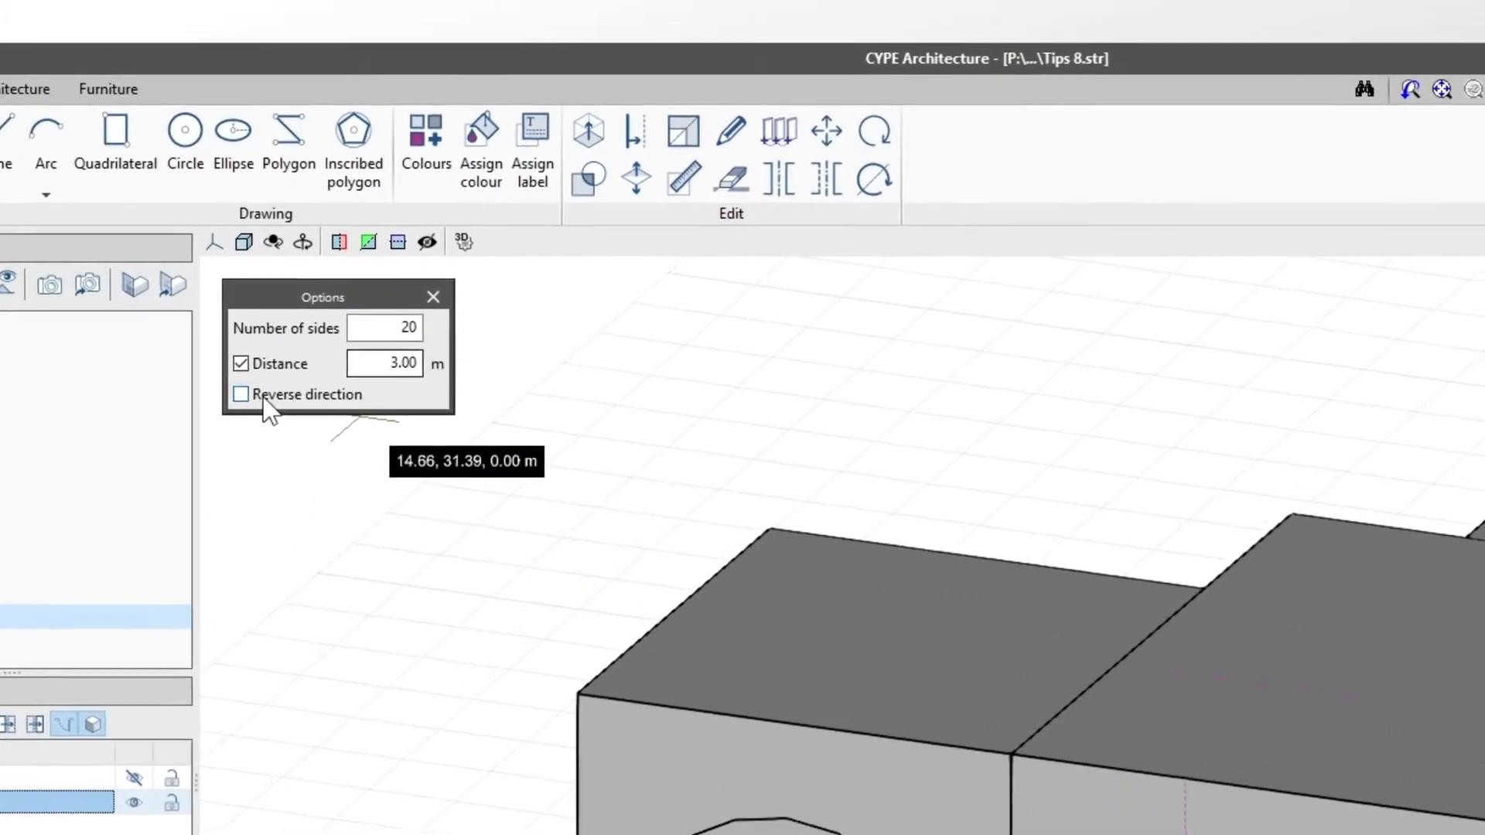
Try a 3-point arc on the third block's facade with Reverse direction enabled, starting about 0.4 m from the block's edge
left_click(241, 398)
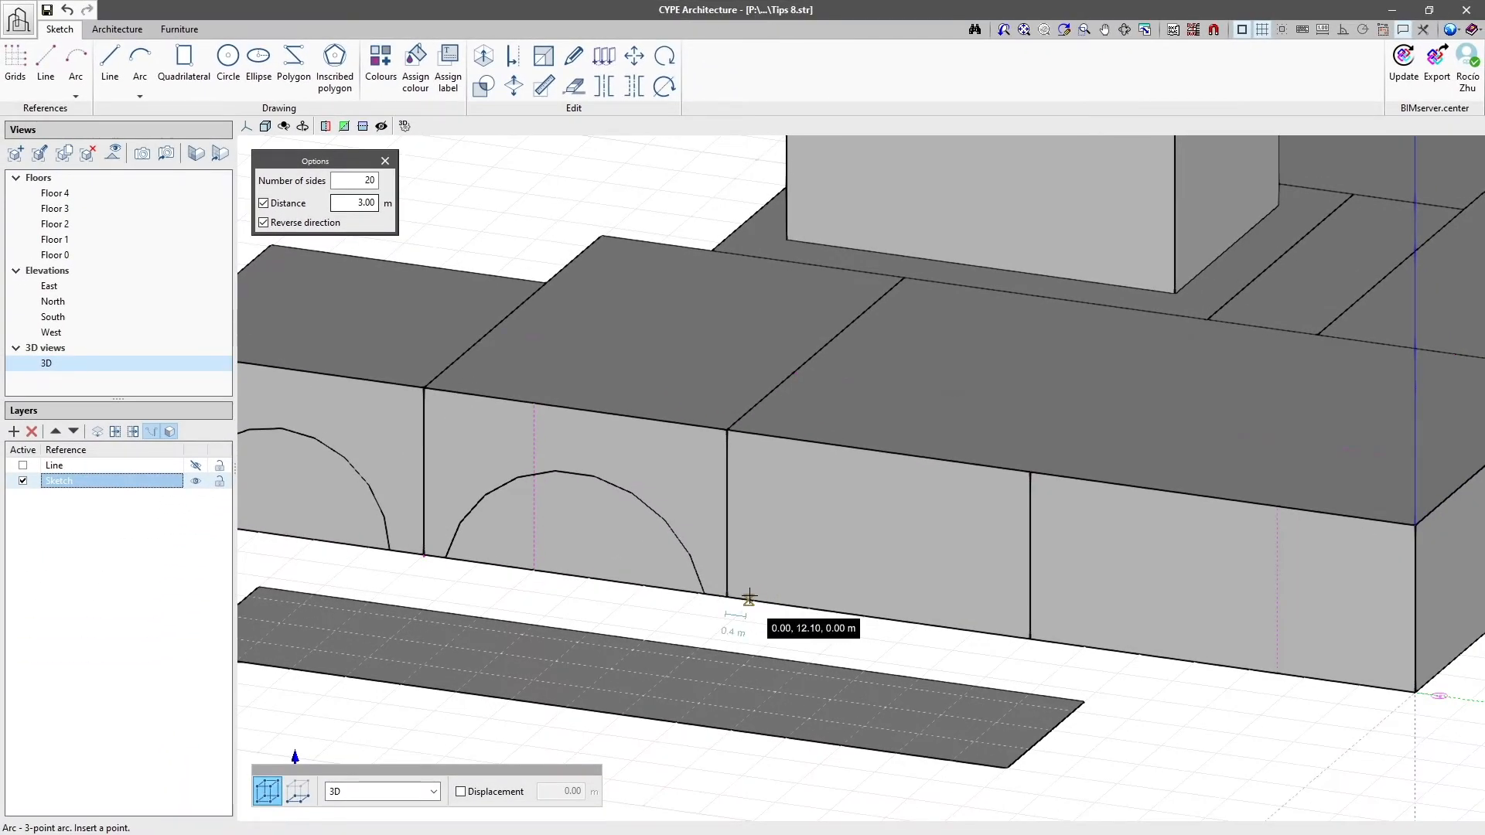
left_click(750, 598)
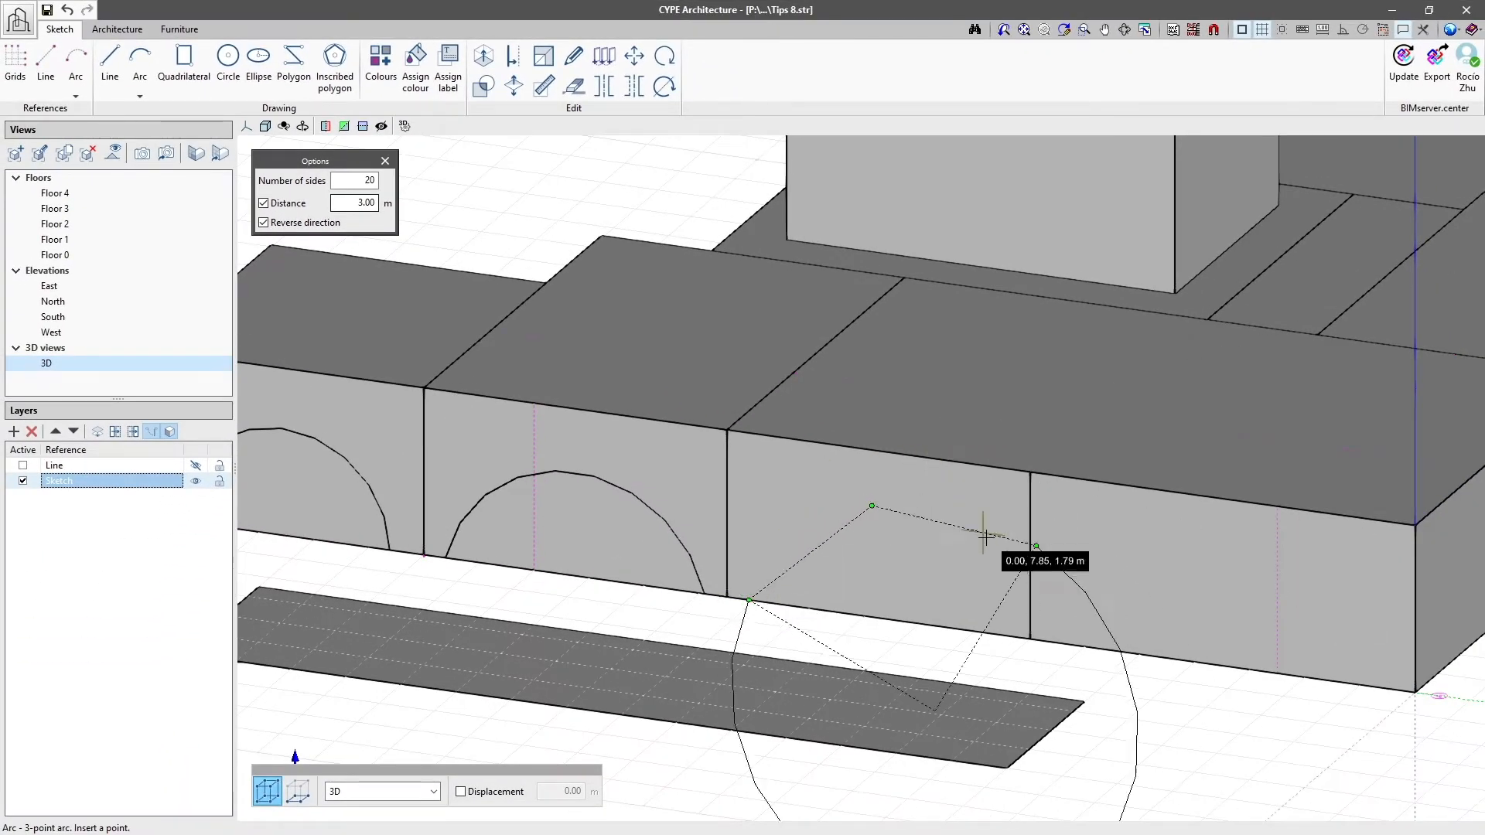
left_click(1002, 635)
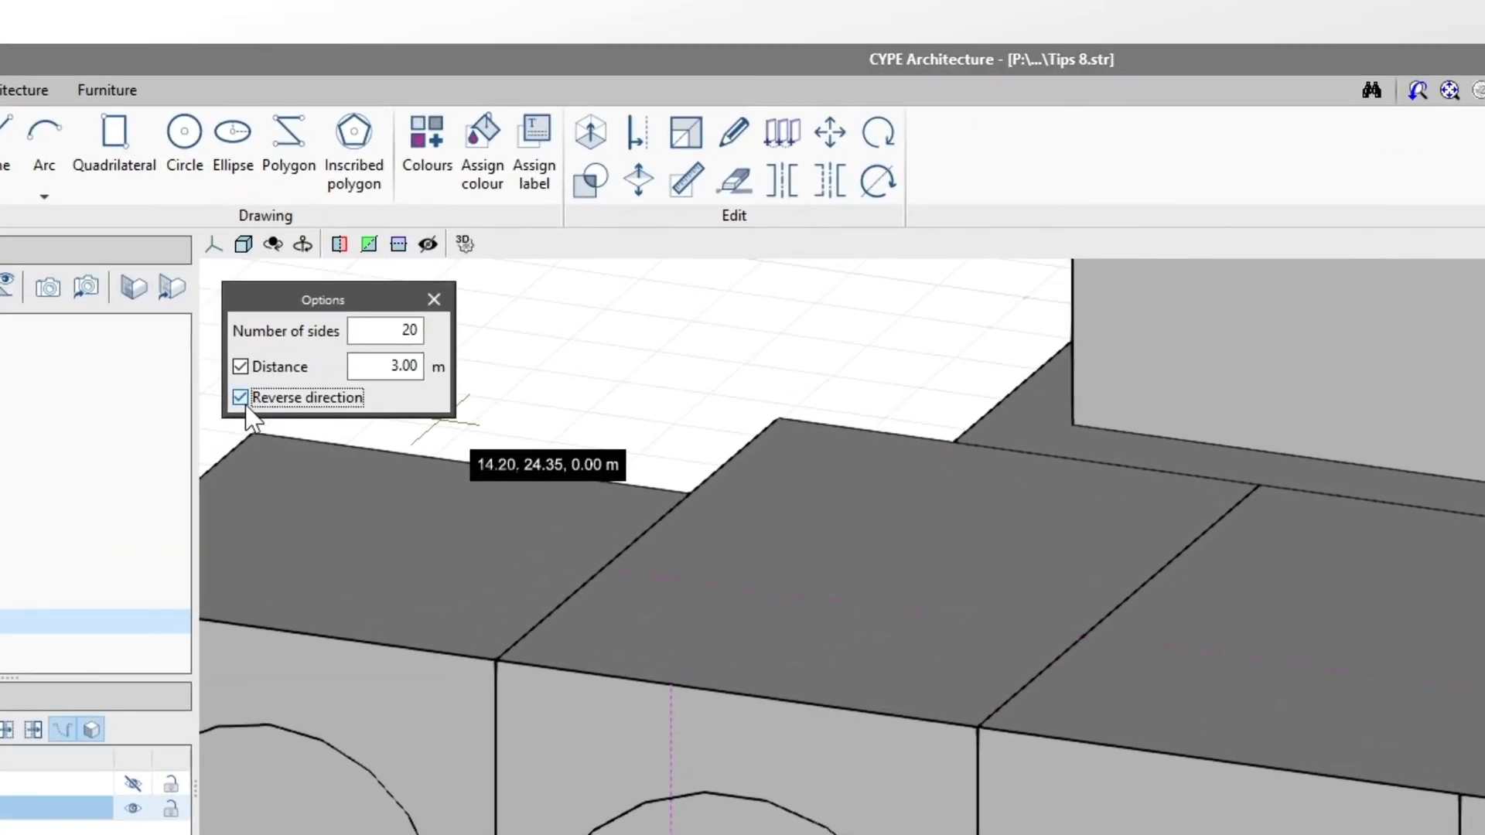
Draw a 50-sided 3-point arc on the third block's facade with Reverse direction off, starting about 0.5 m from the block's edge
left_click(241, 399)
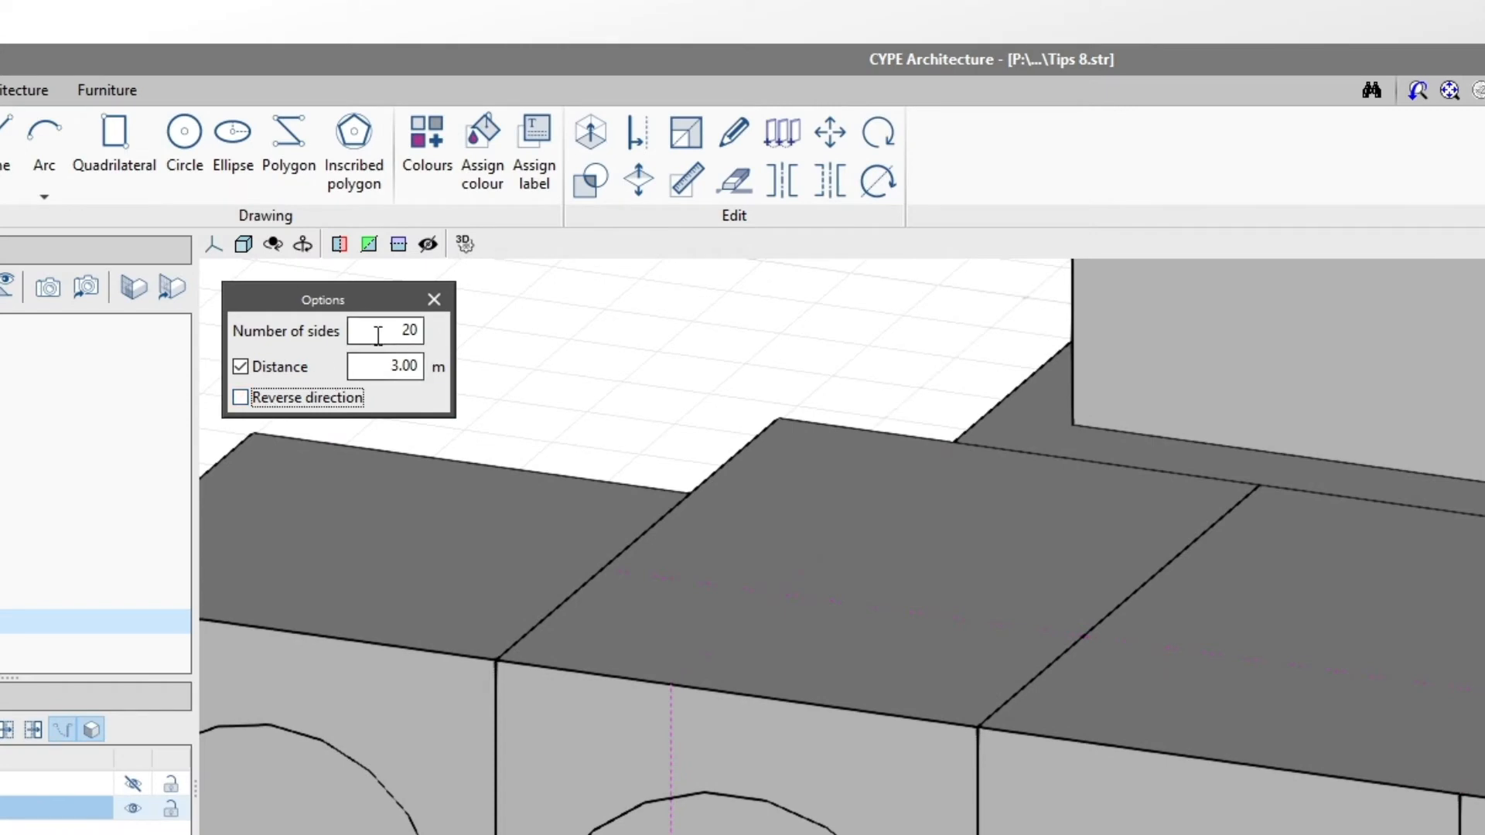
left_click_drag(379, 336, 426, 331)
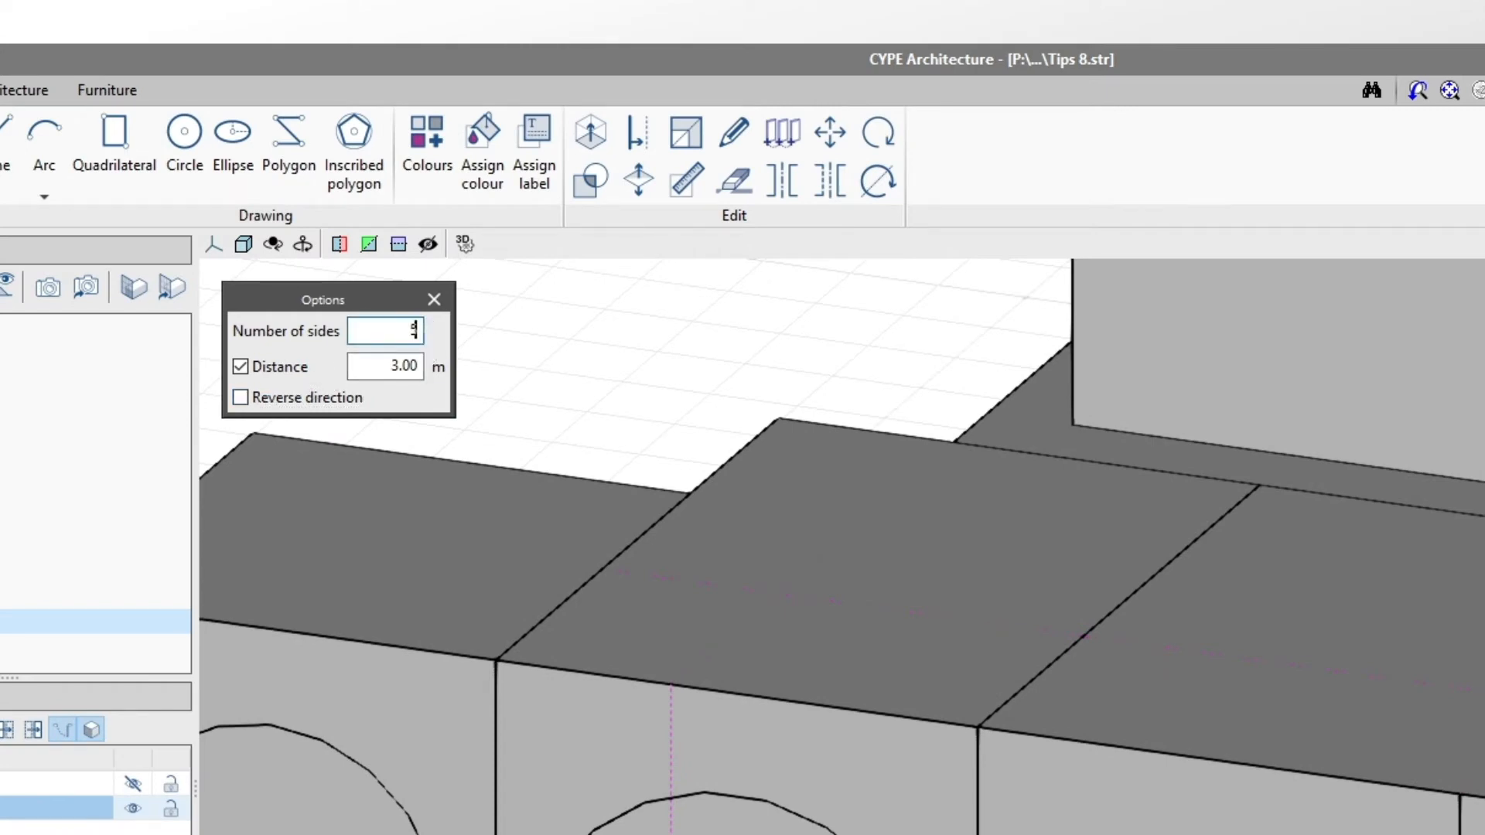
type("50")
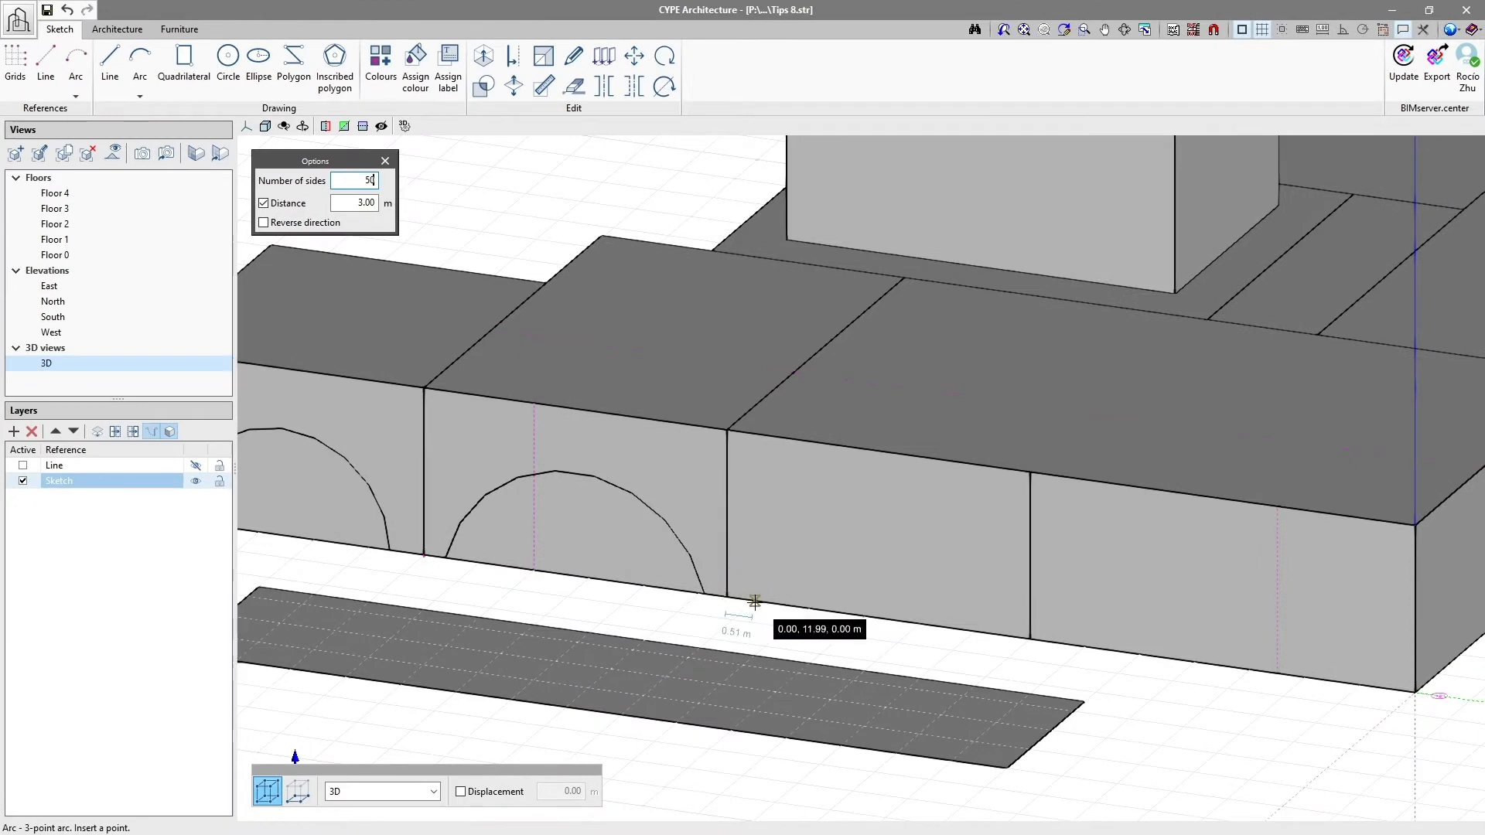
left_click(756, 601)
left_click(886, 516)
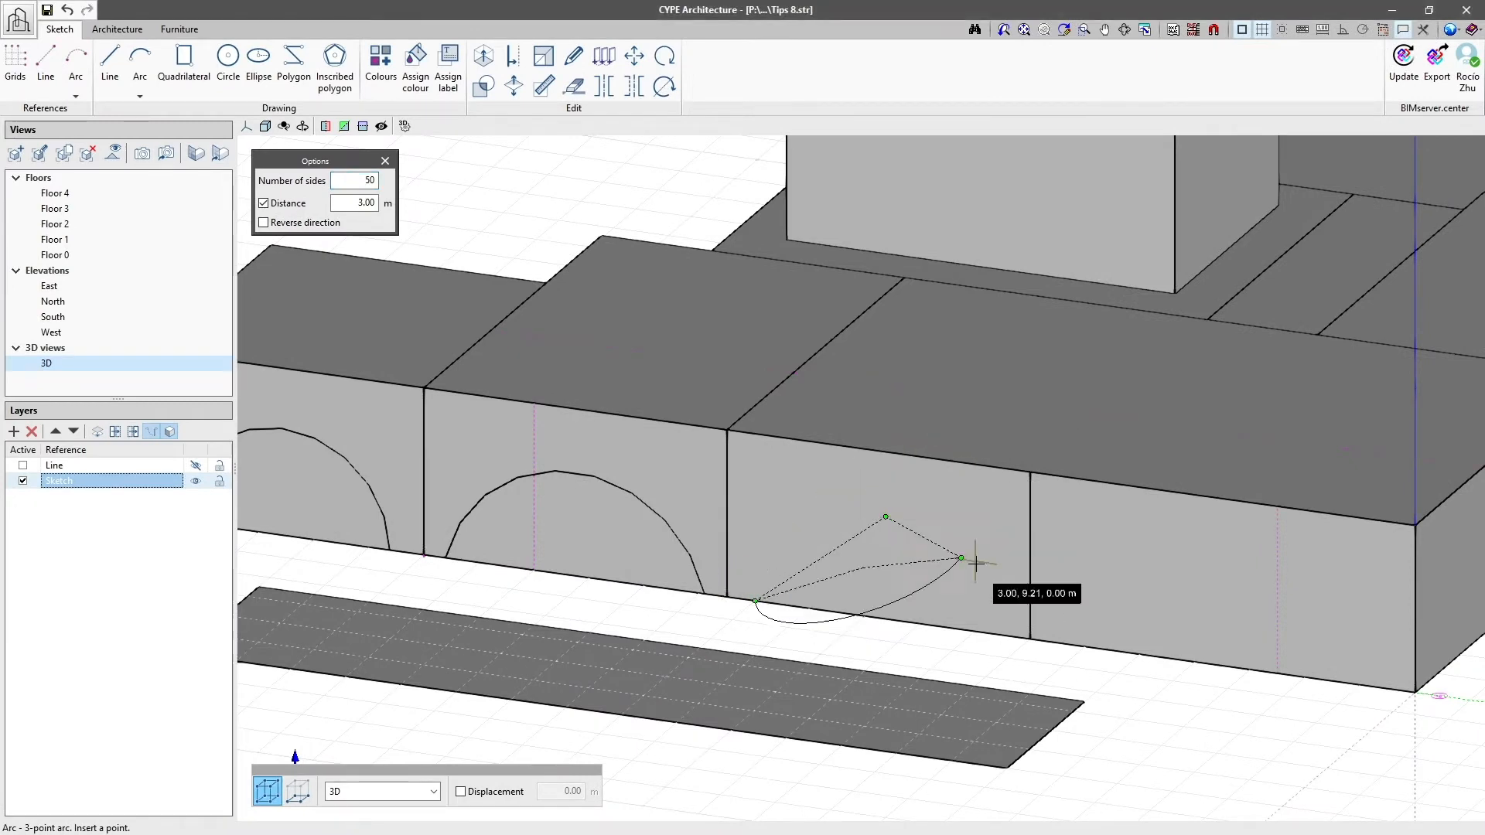
left_click(1009, 636)
scroll(746, 547, "up", 5)
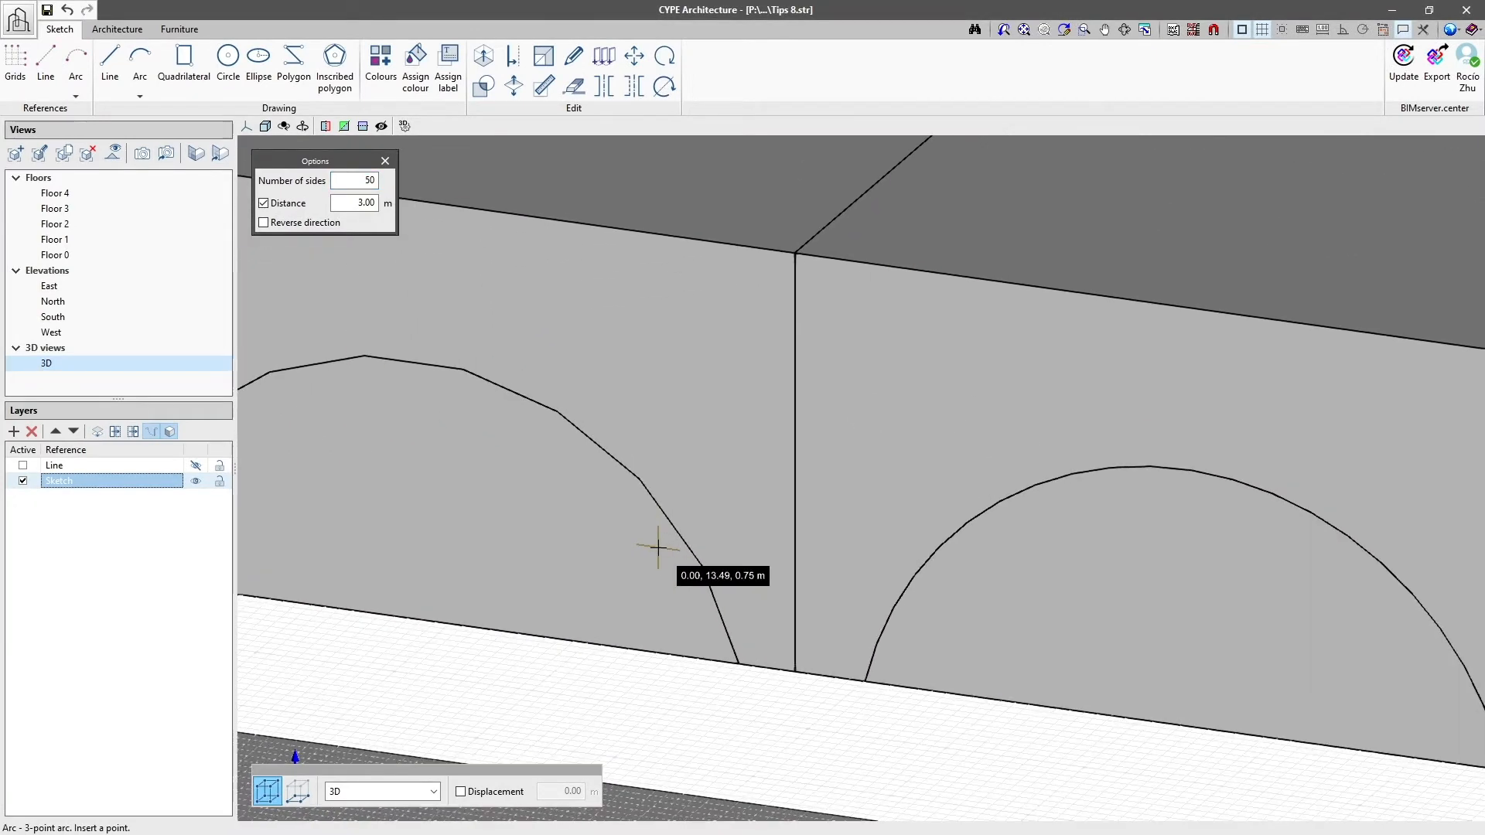
scroll(659, 547, "down", 3)
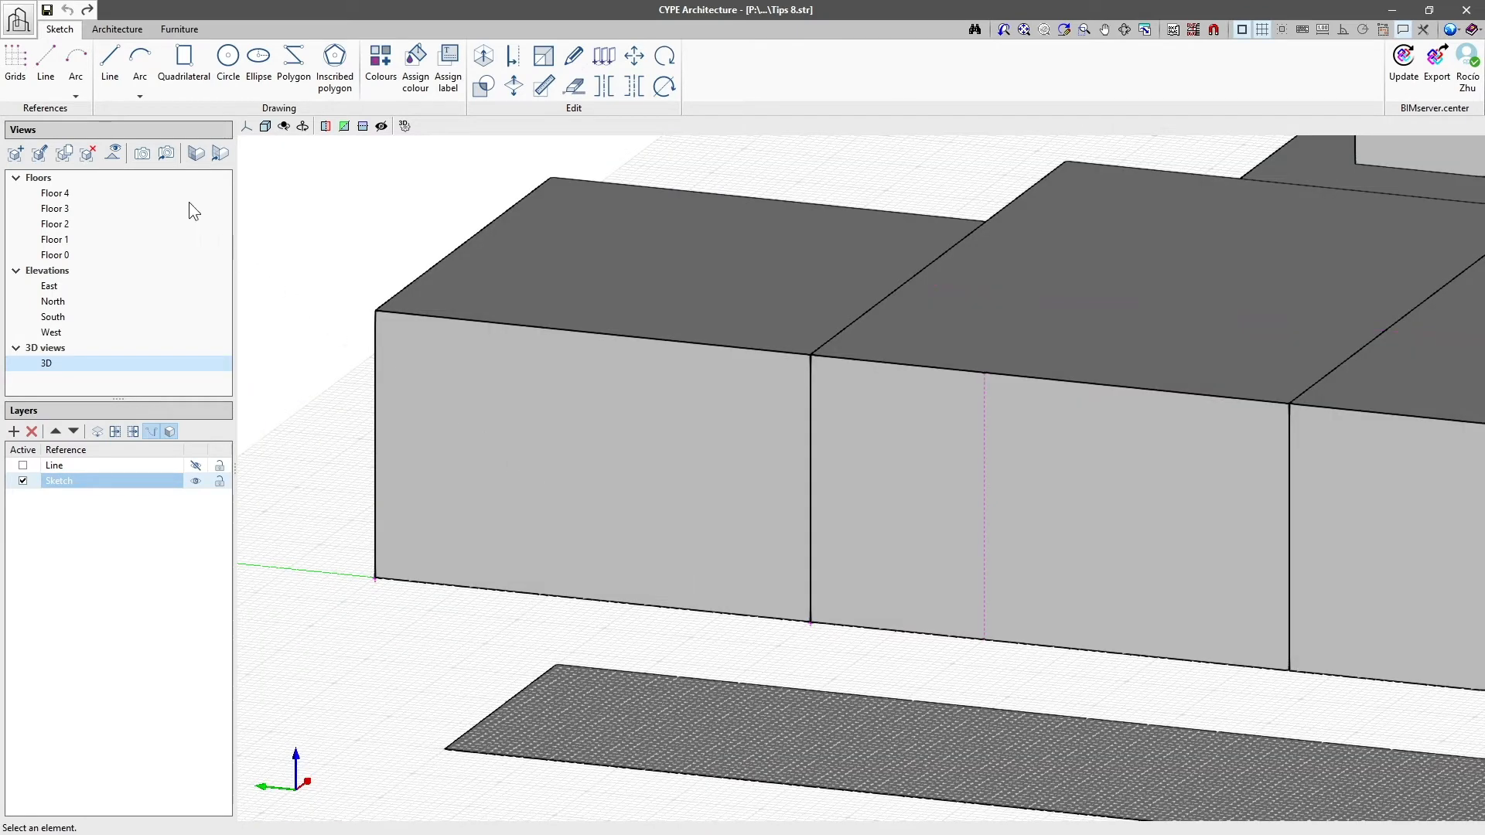
Draw a 30-sided arc given center, start and end on the end block's long facade, centred at the shared base corner, from vertical edge to base edge
left_click(141, 96)
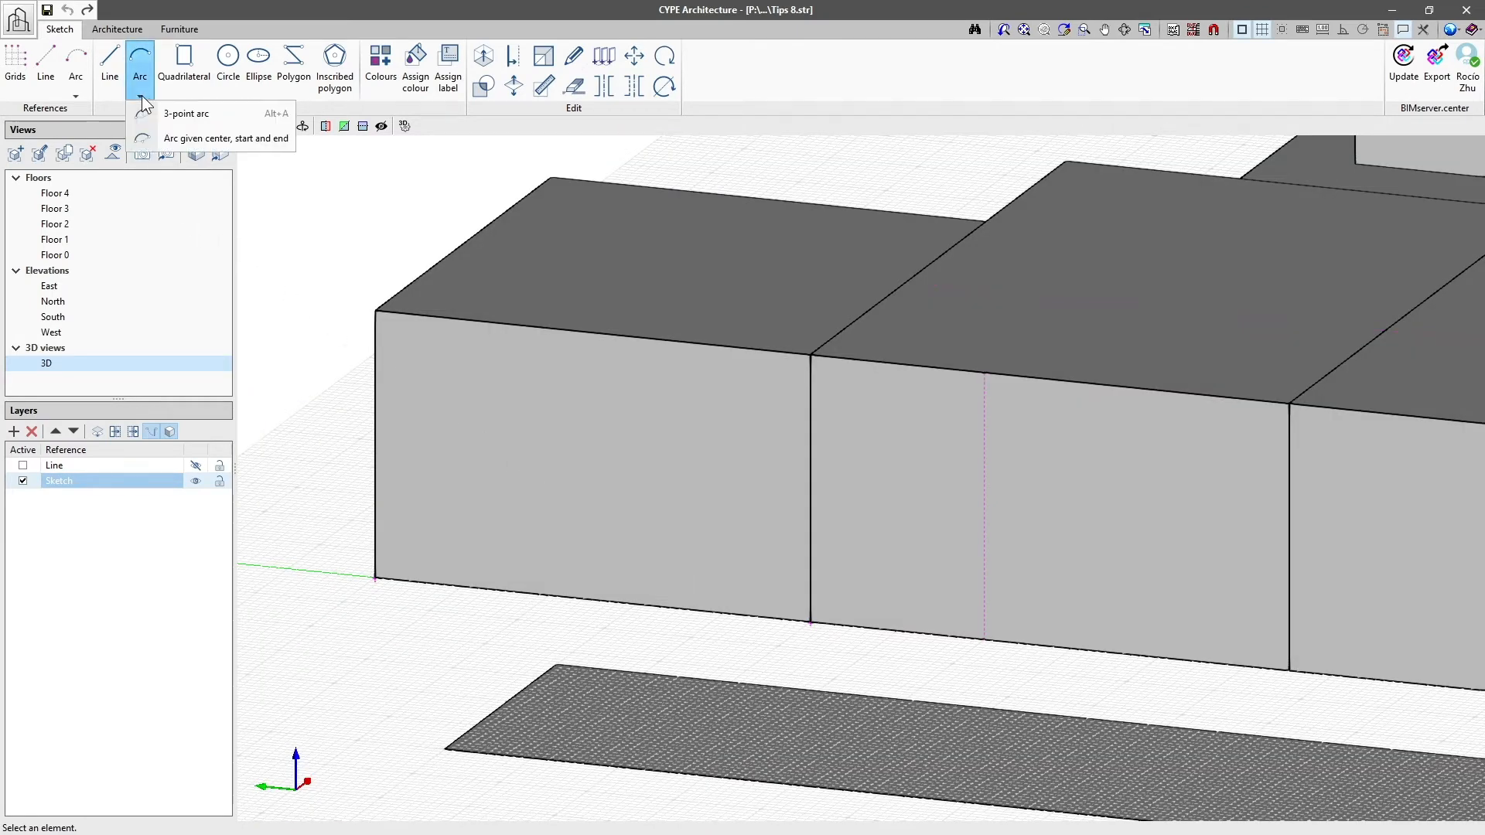
left_click(266, 137)
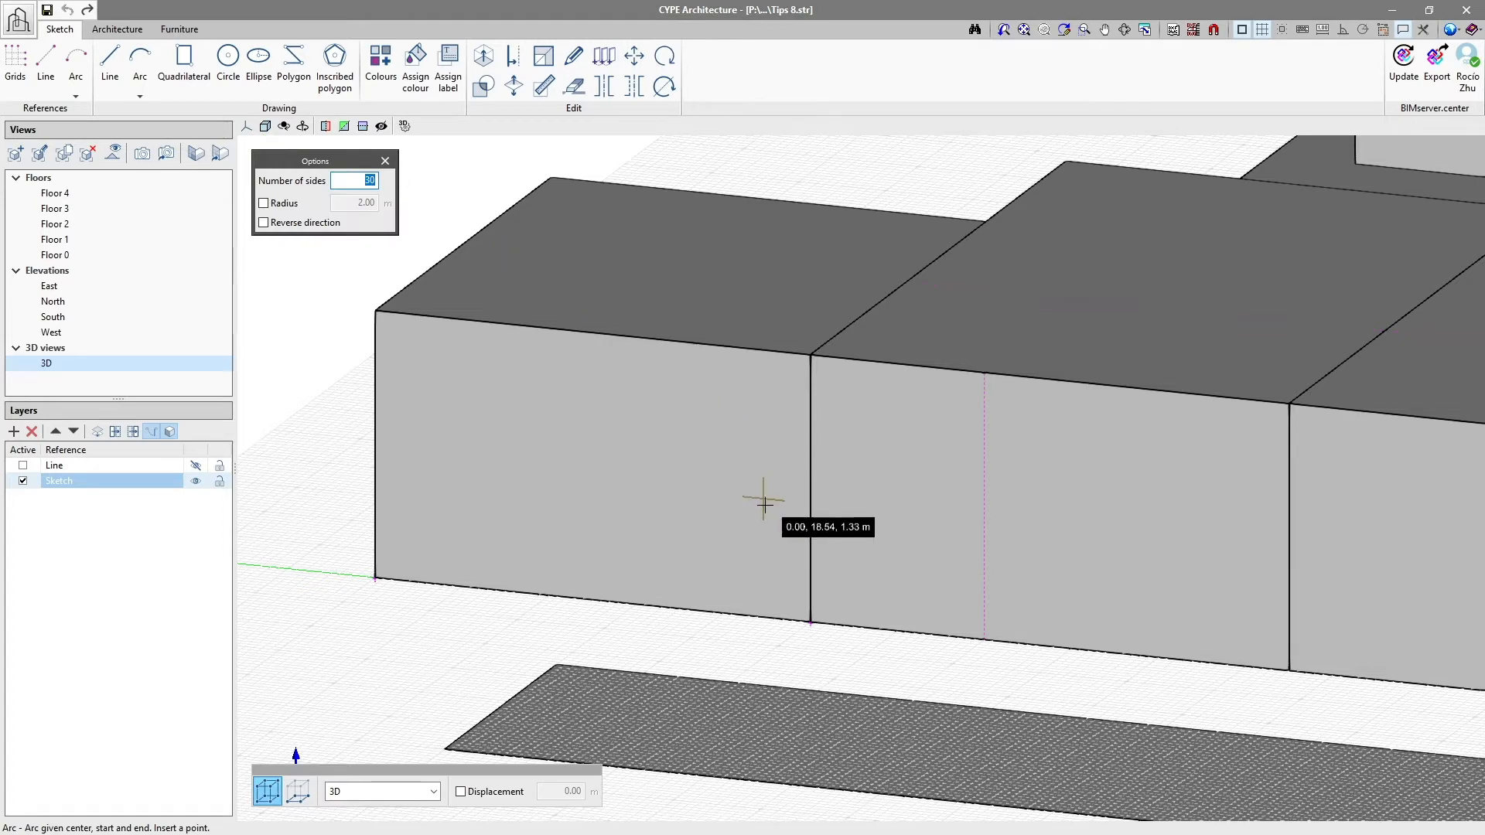
left_click(800, 621)
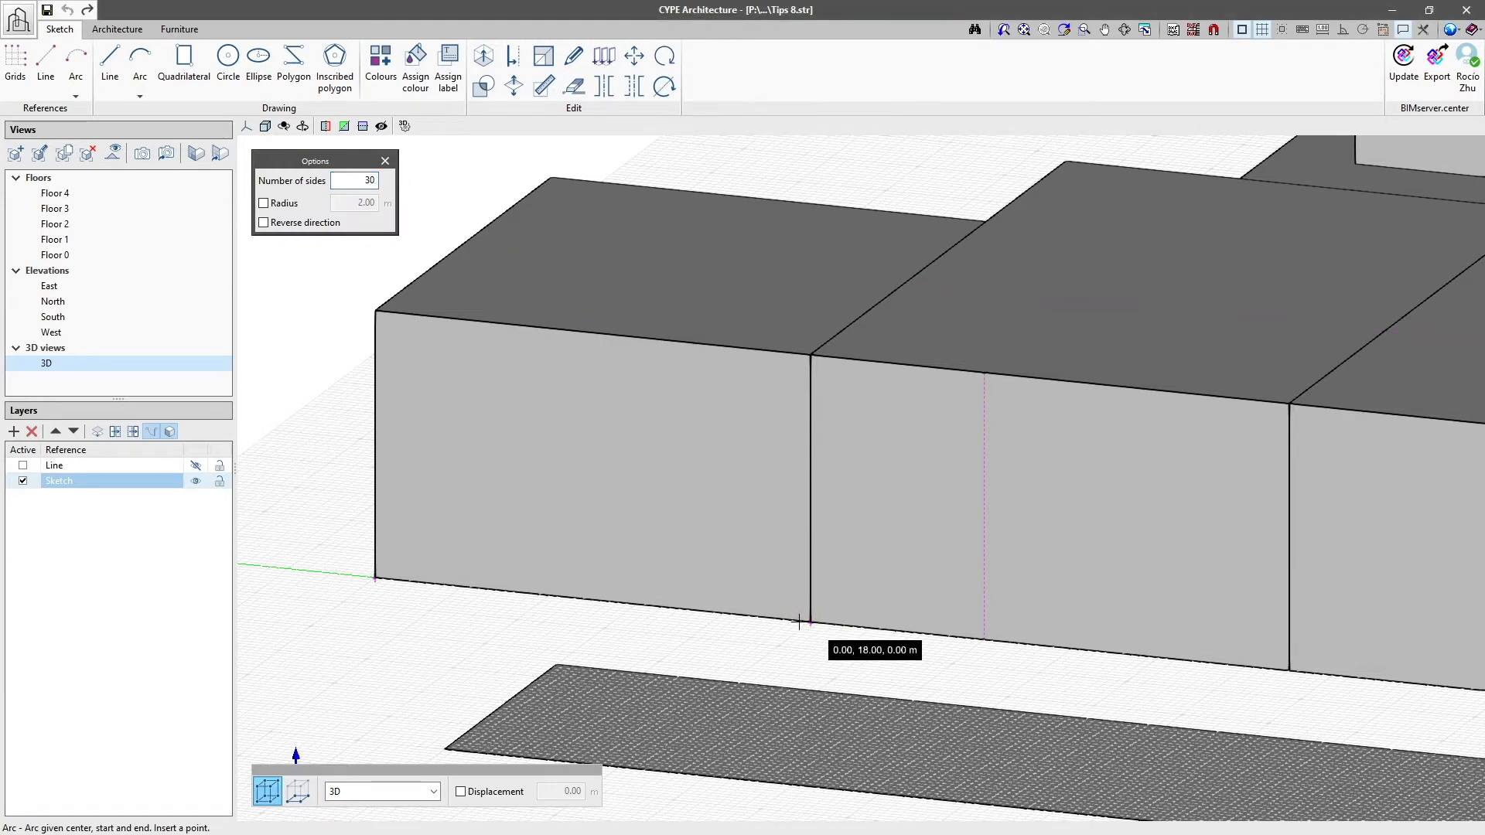
left_click(811, 414)
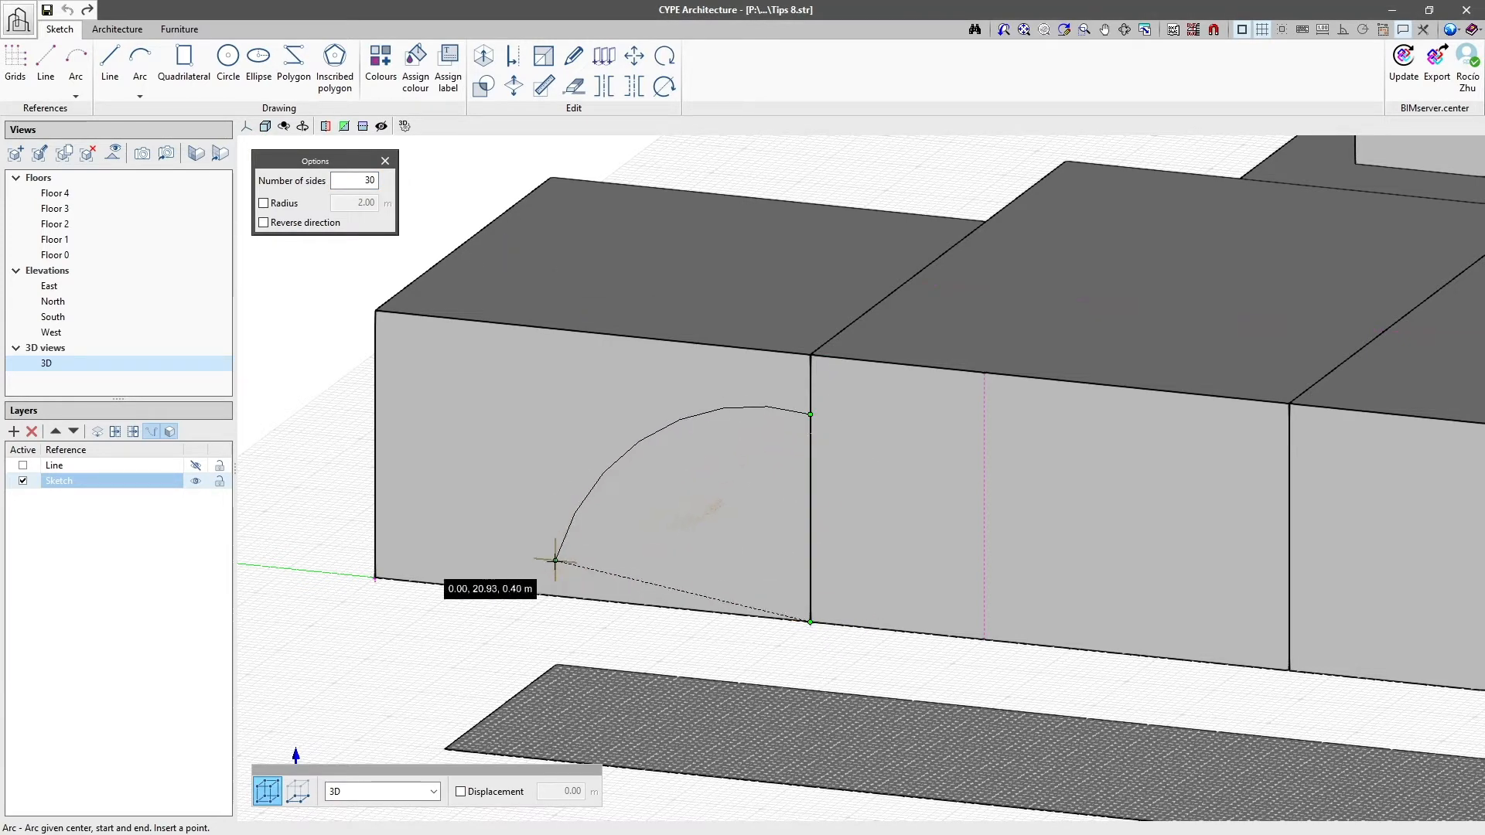
left_click(555, 595)
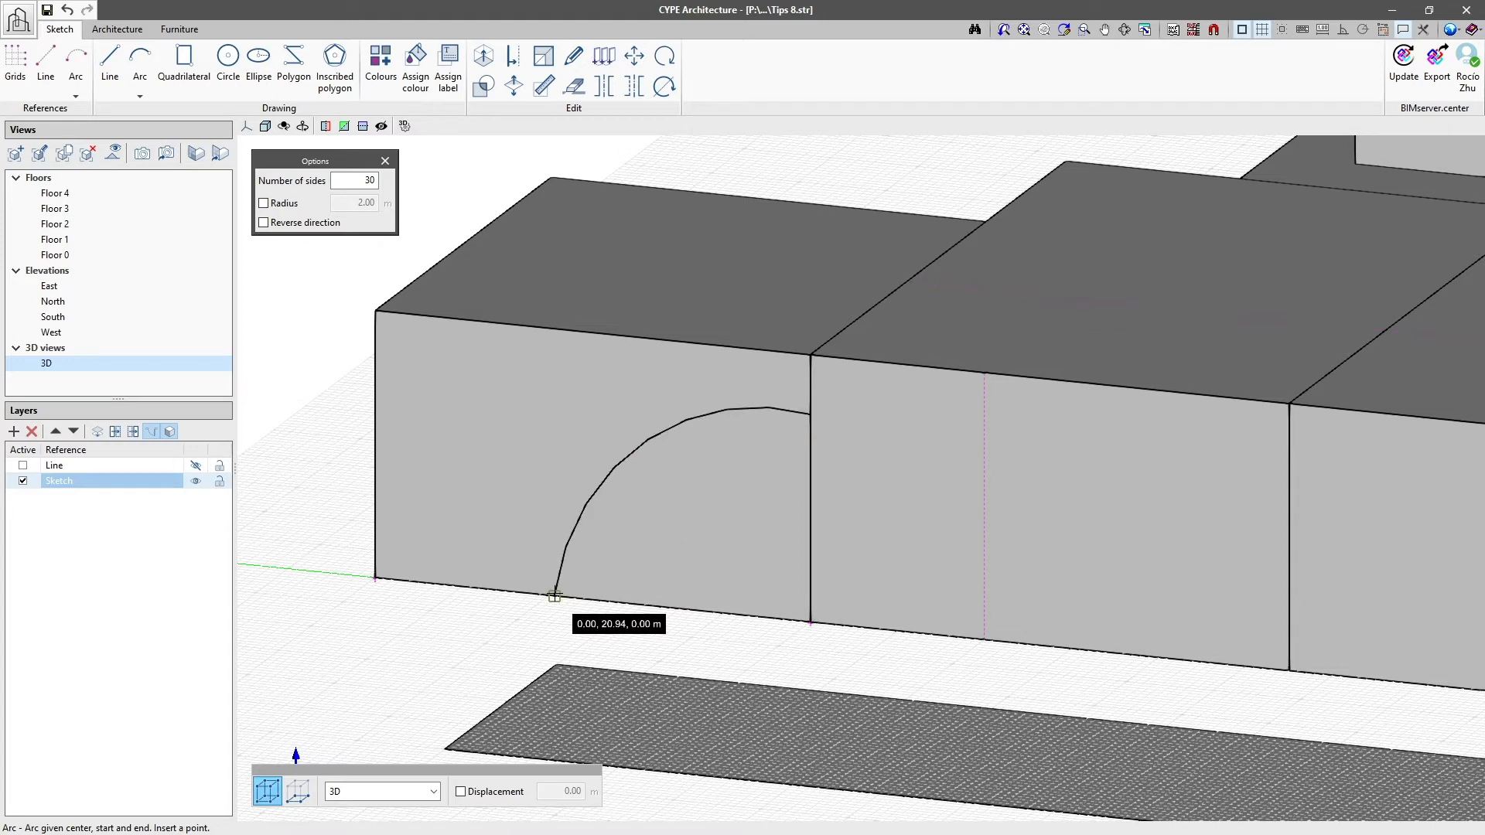
Draw a 50-sided centre-start-end arc with a fixed 2.00 m radius and Reverse direction enabled, centred at the same base corner of the end block
left_click(263, 204)
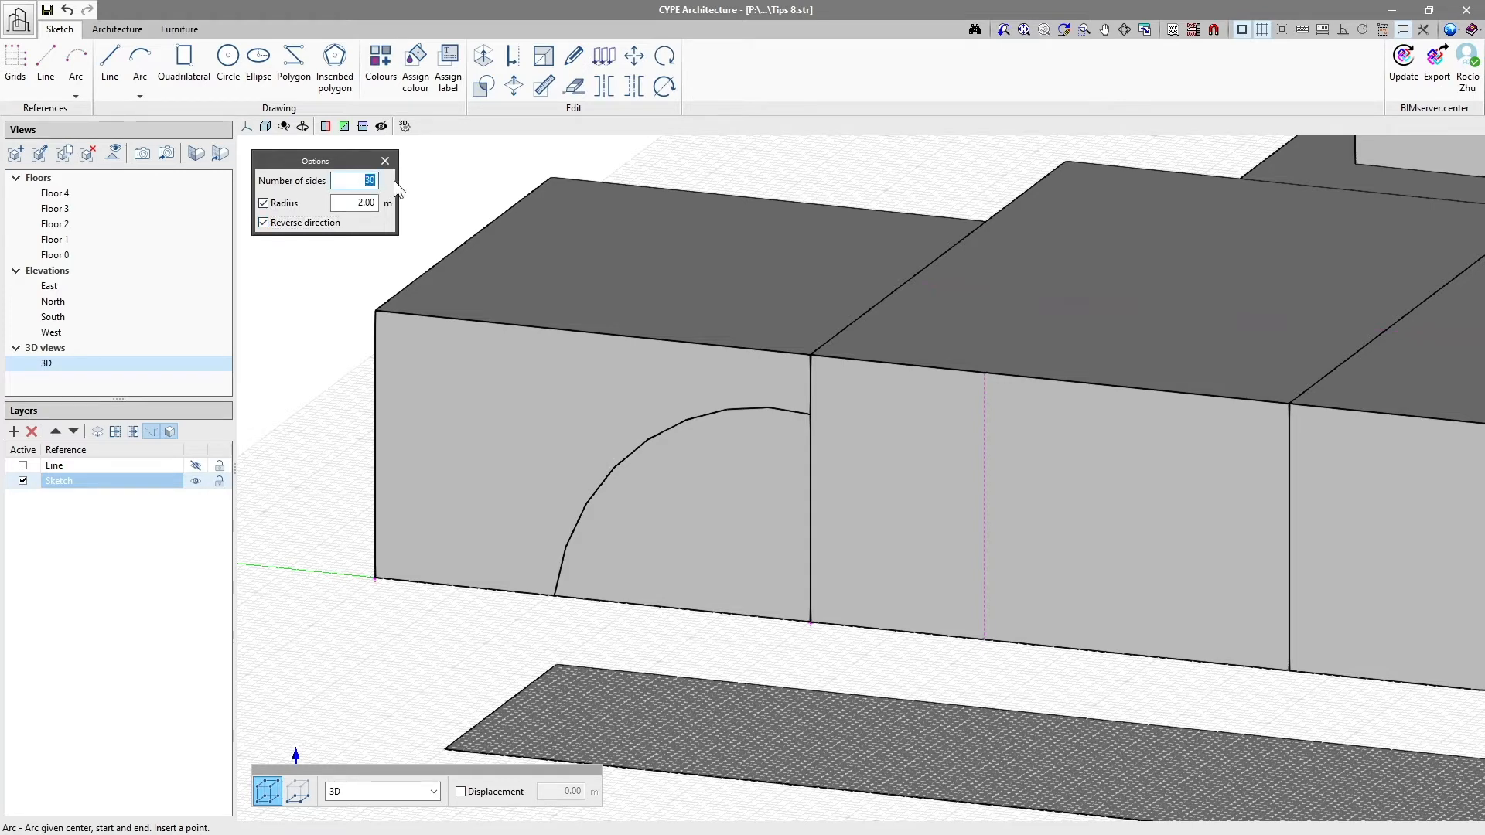
type("50")
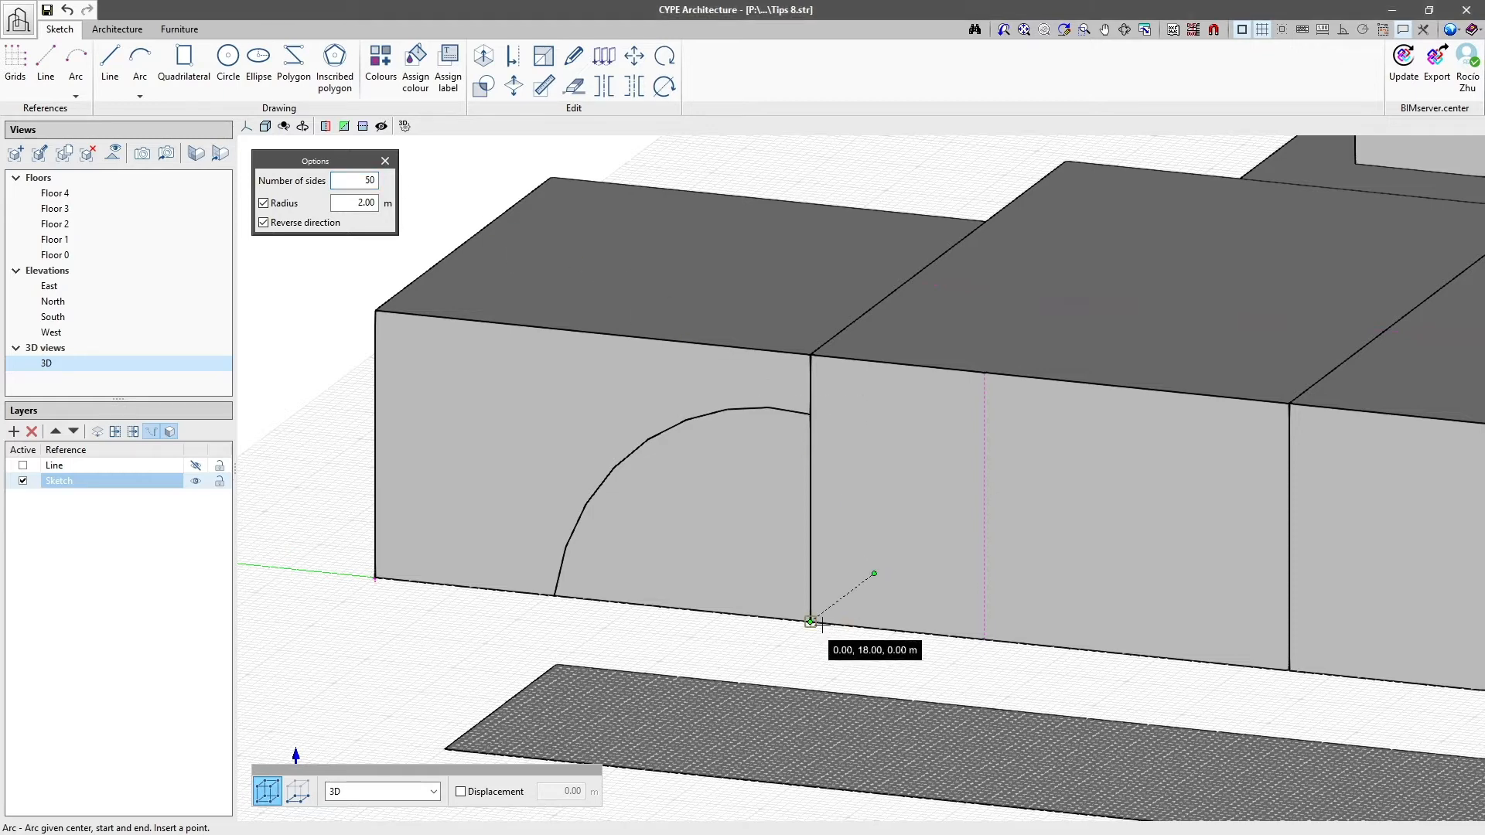
left_click(810, 447)
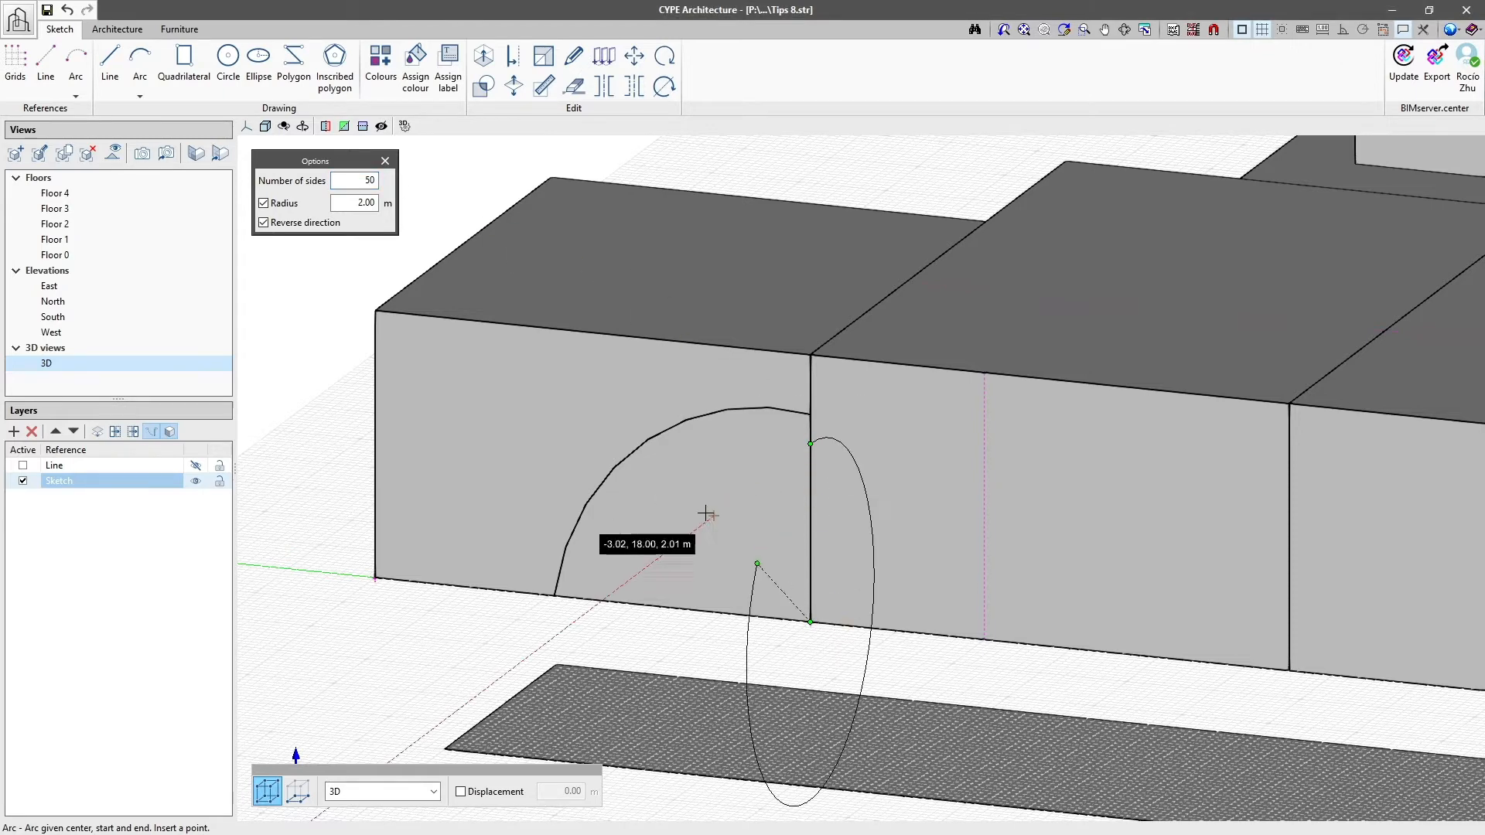
left_click(637, 604)
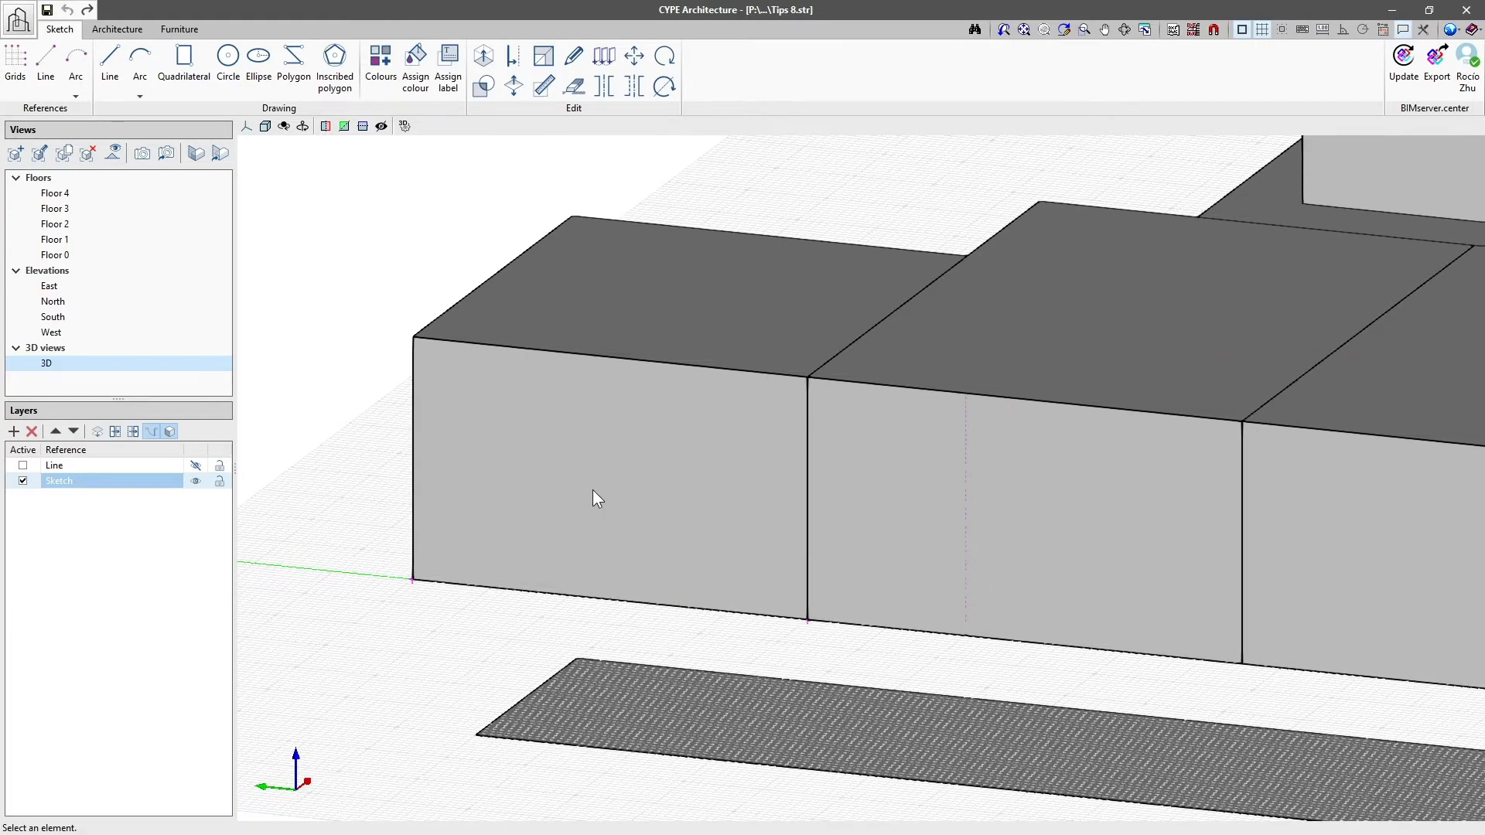
Draw a wide window-like quadrilateral given 3 points on the upper part of the end block's long facade, near its outer edge
left_click(178, 88)
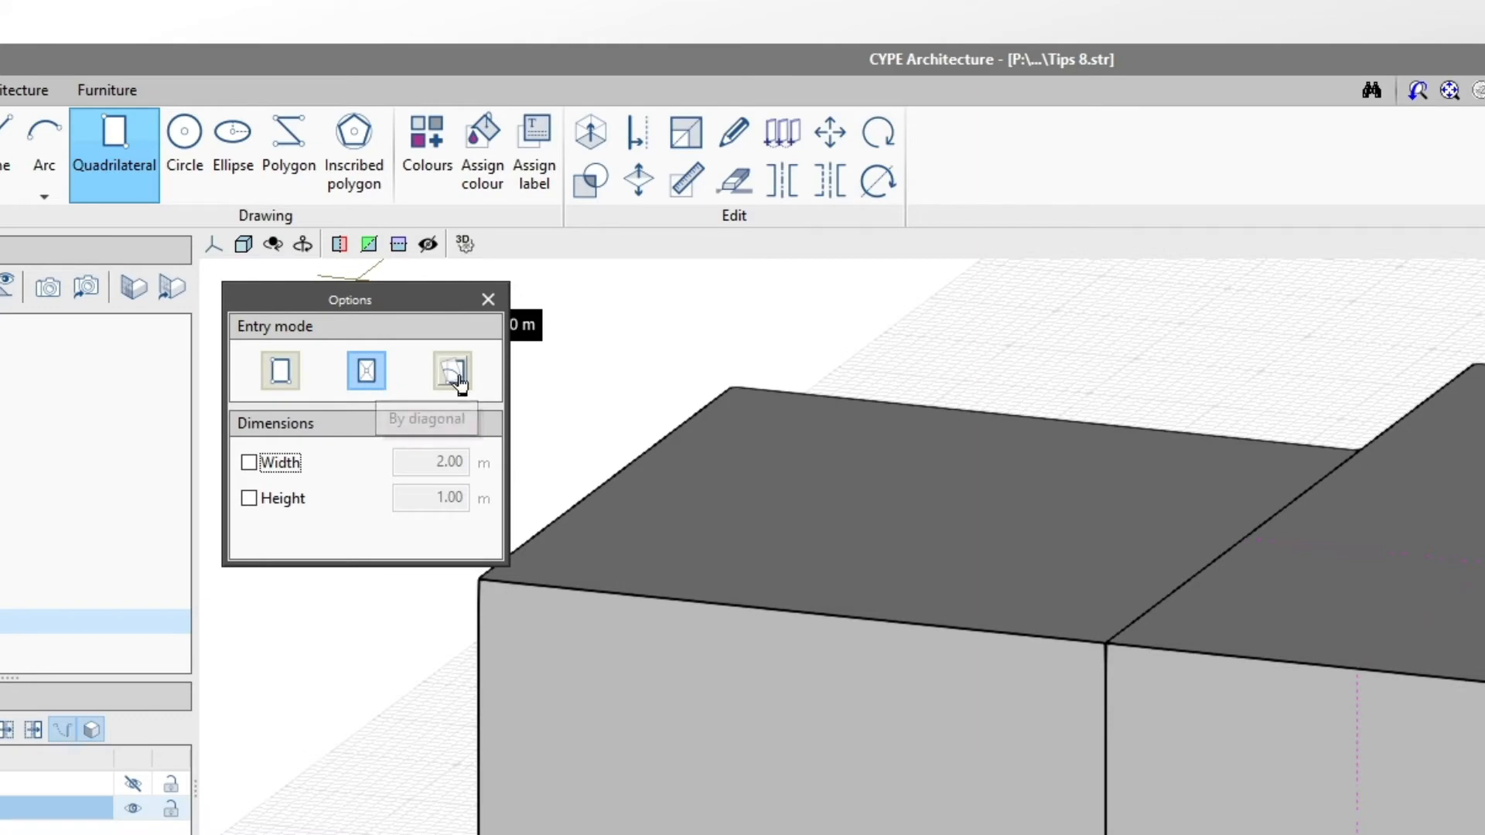
left_click(281, 373)
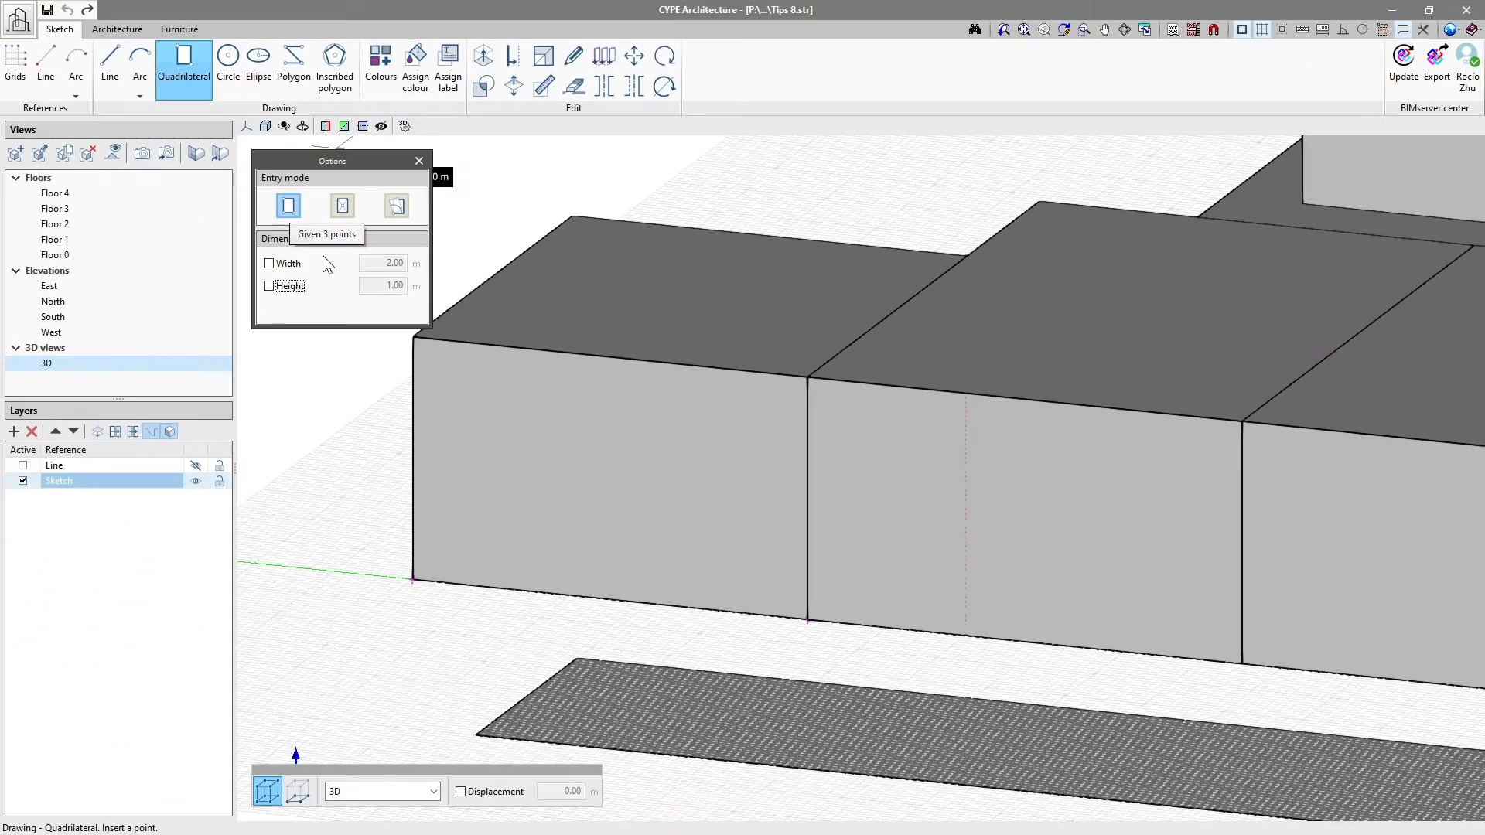
left_click(452, 391)
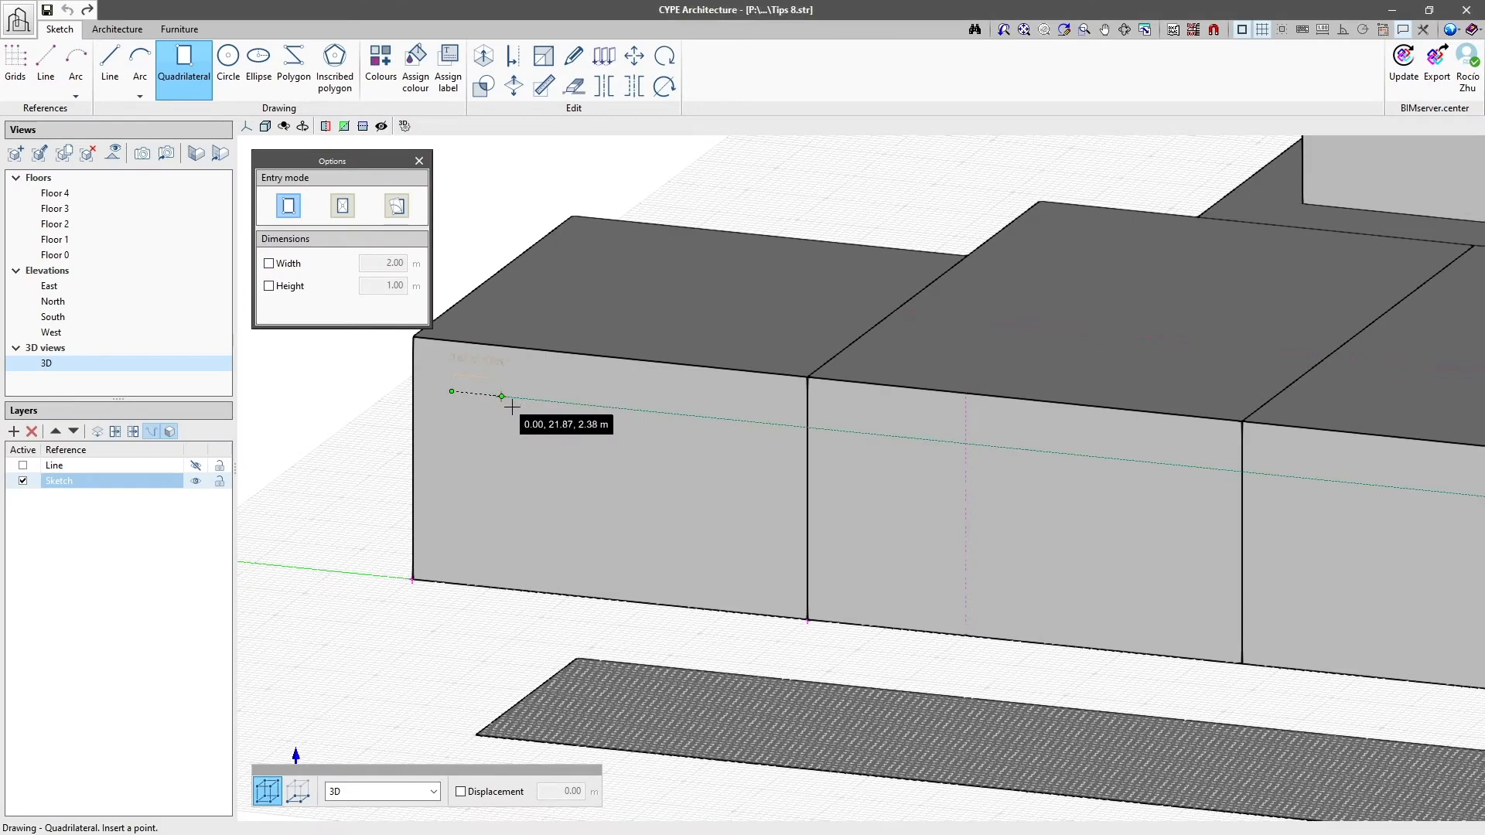
left_click(621, 408)
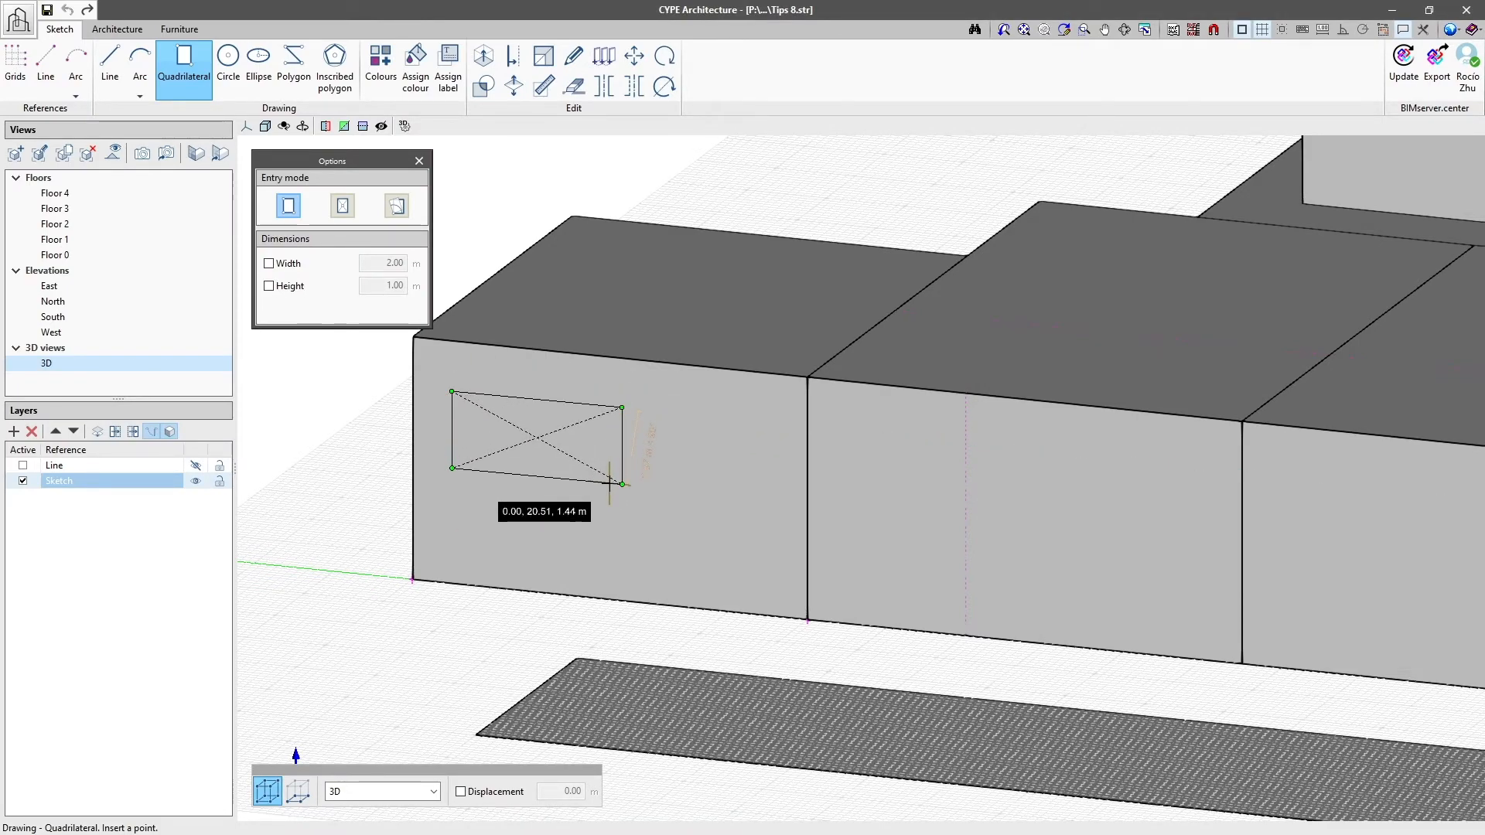
left_click(622, 484)
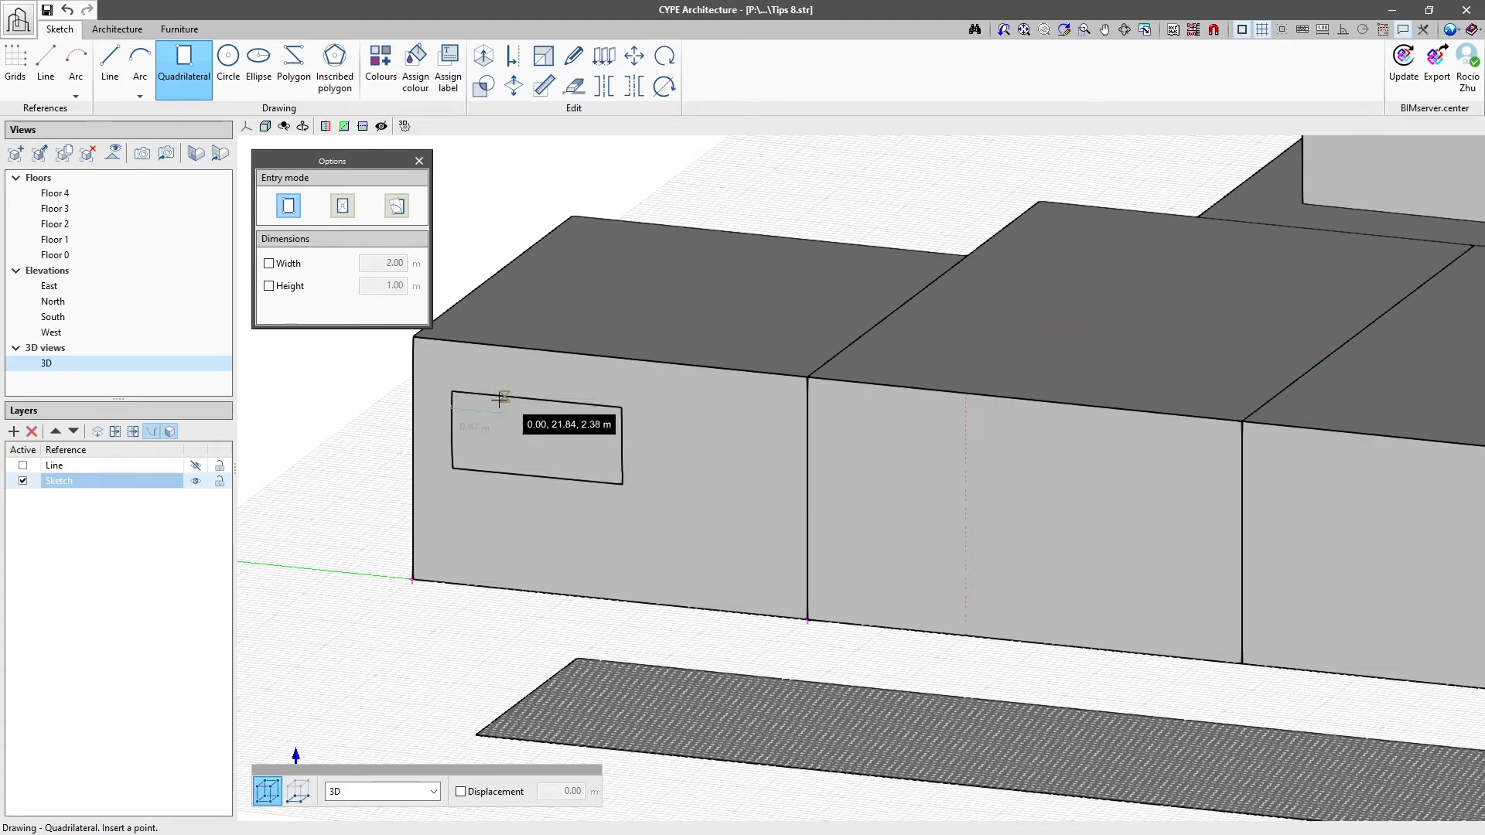
Draw a 3-point quadrilateral with width fixed at 2.00 m and height at 1.00 m on the second block's facade
left_click(272, 265)
left_click(269, 287)
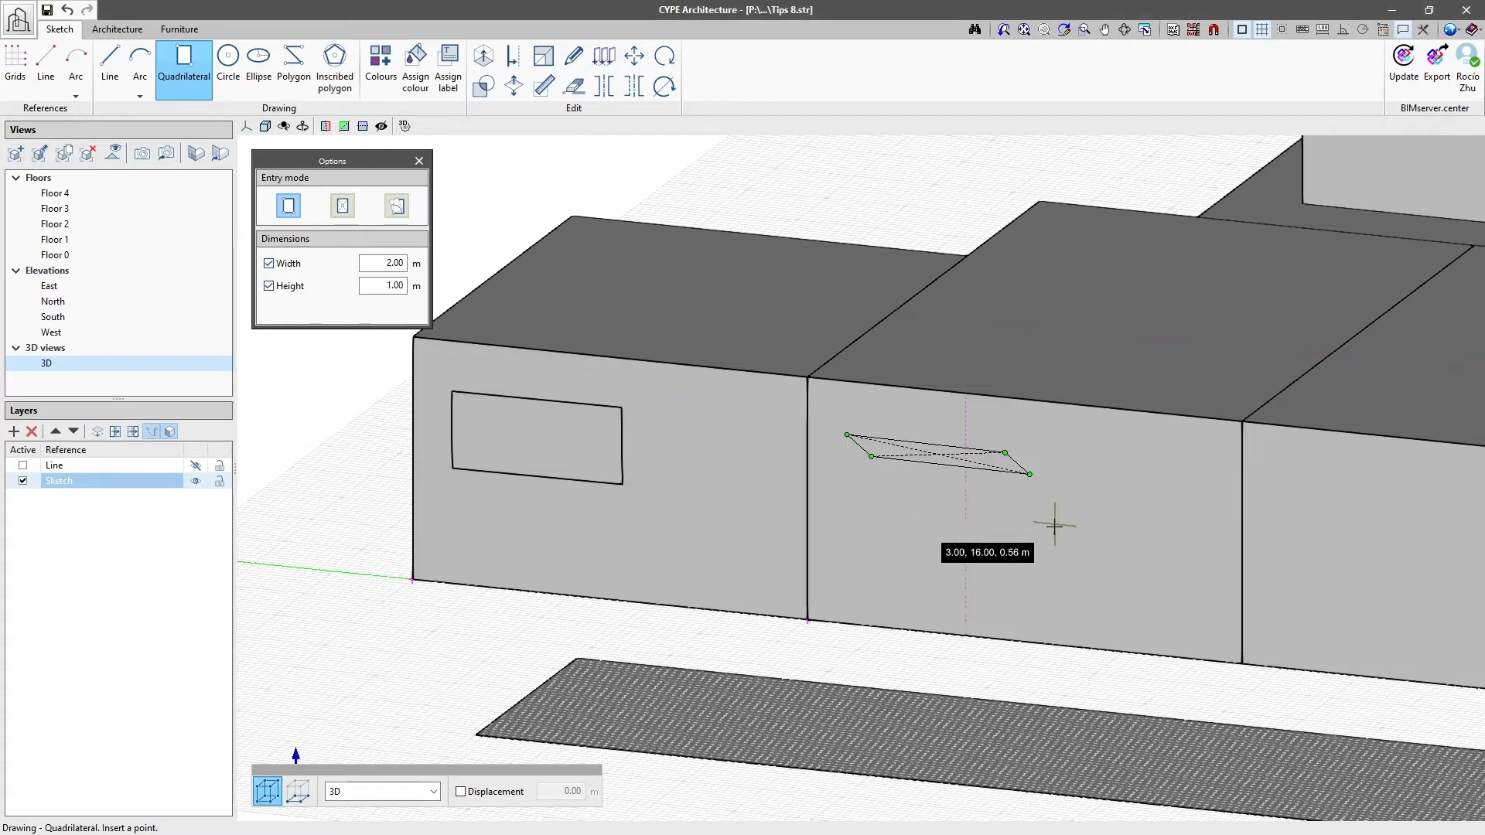
left_click(997, 587)
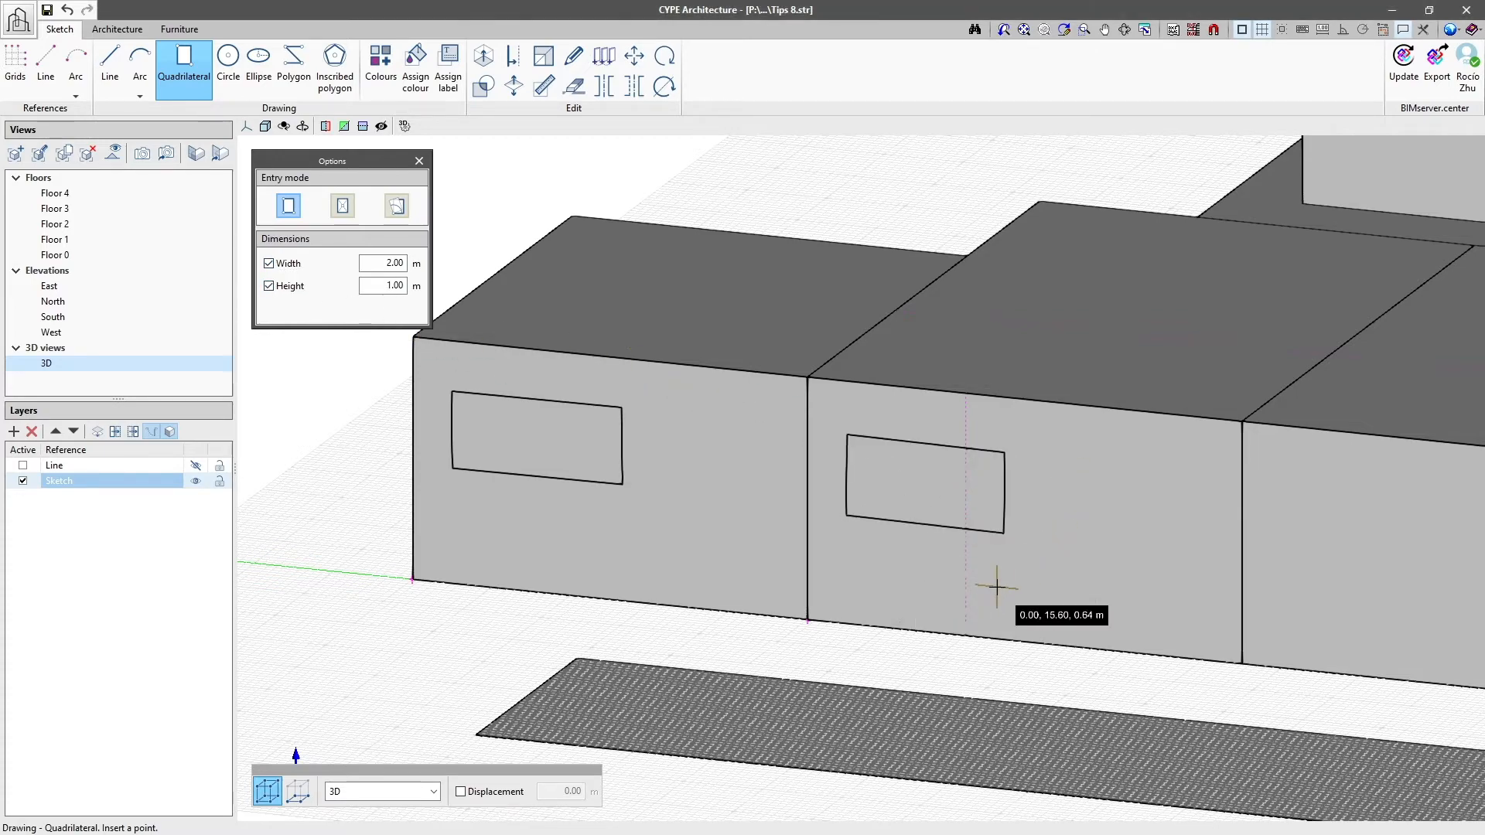
key("Escape")
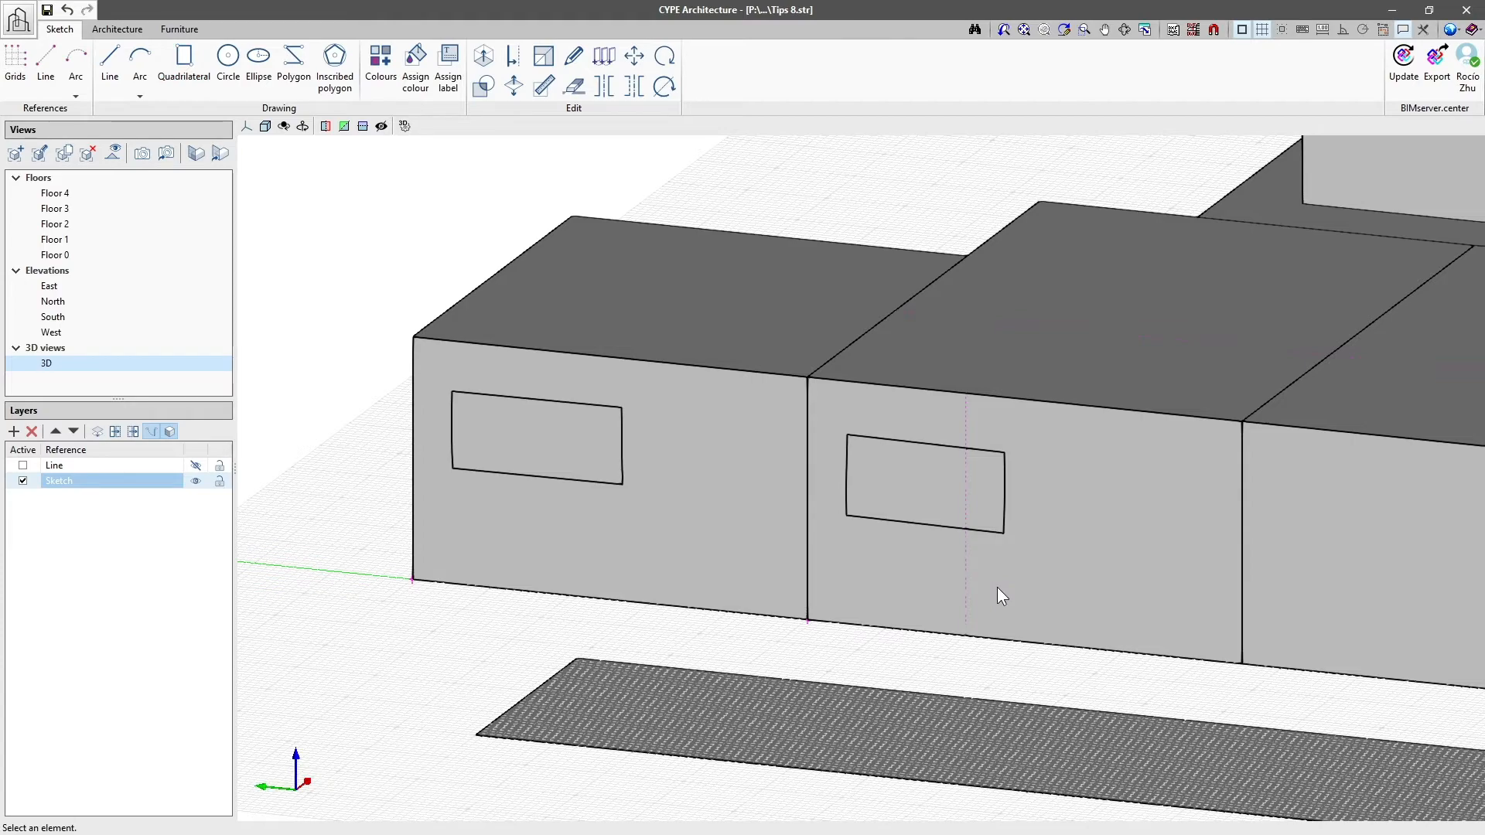
Draw a tall, narrow quadrilateral by diagonal on the second block's facade, near the edge shared with the third block
left_click(186, 74)
left_click(342, 209)
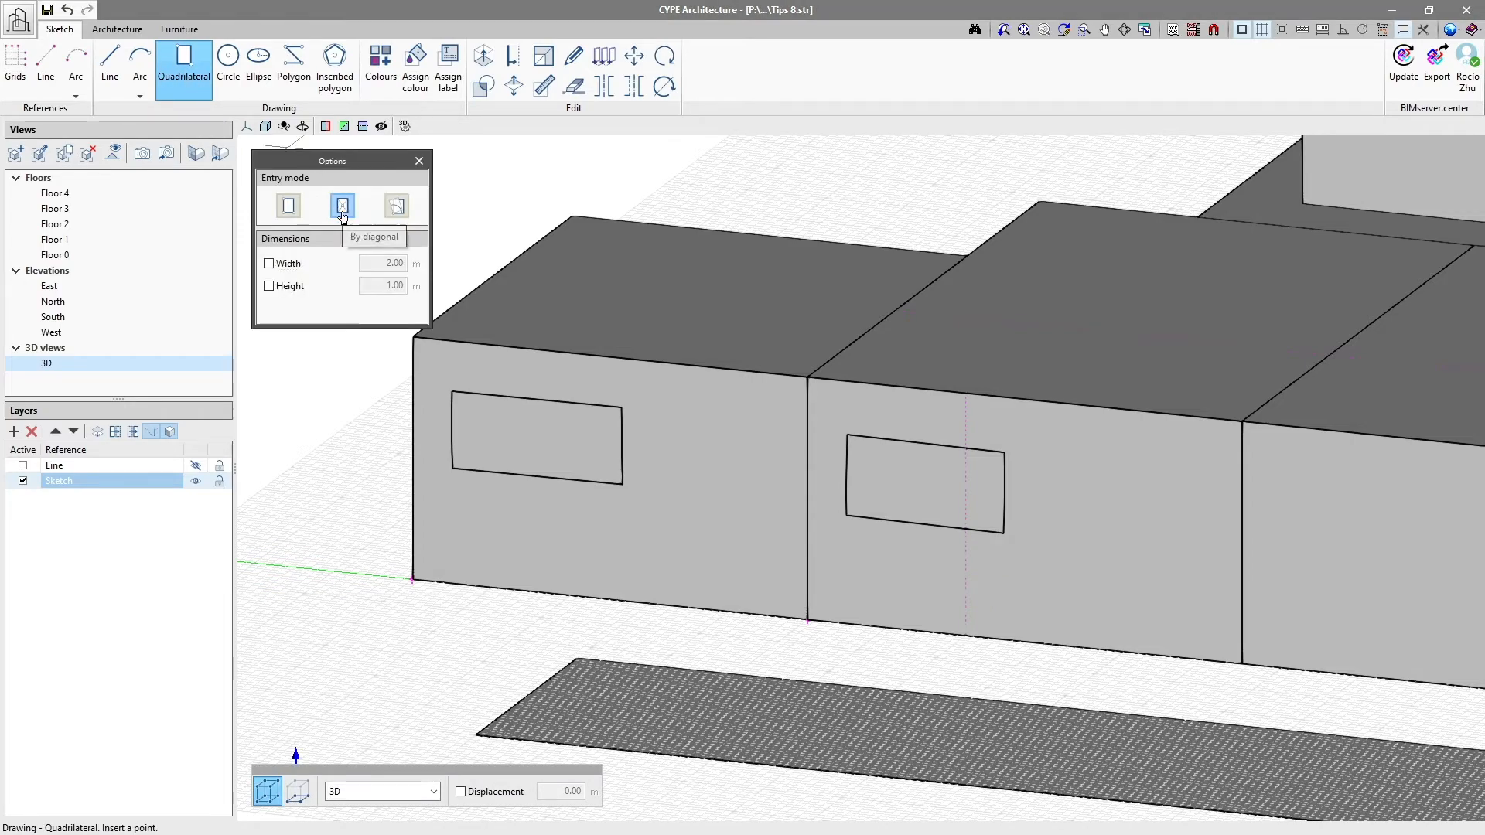
left_click(1195, 477)
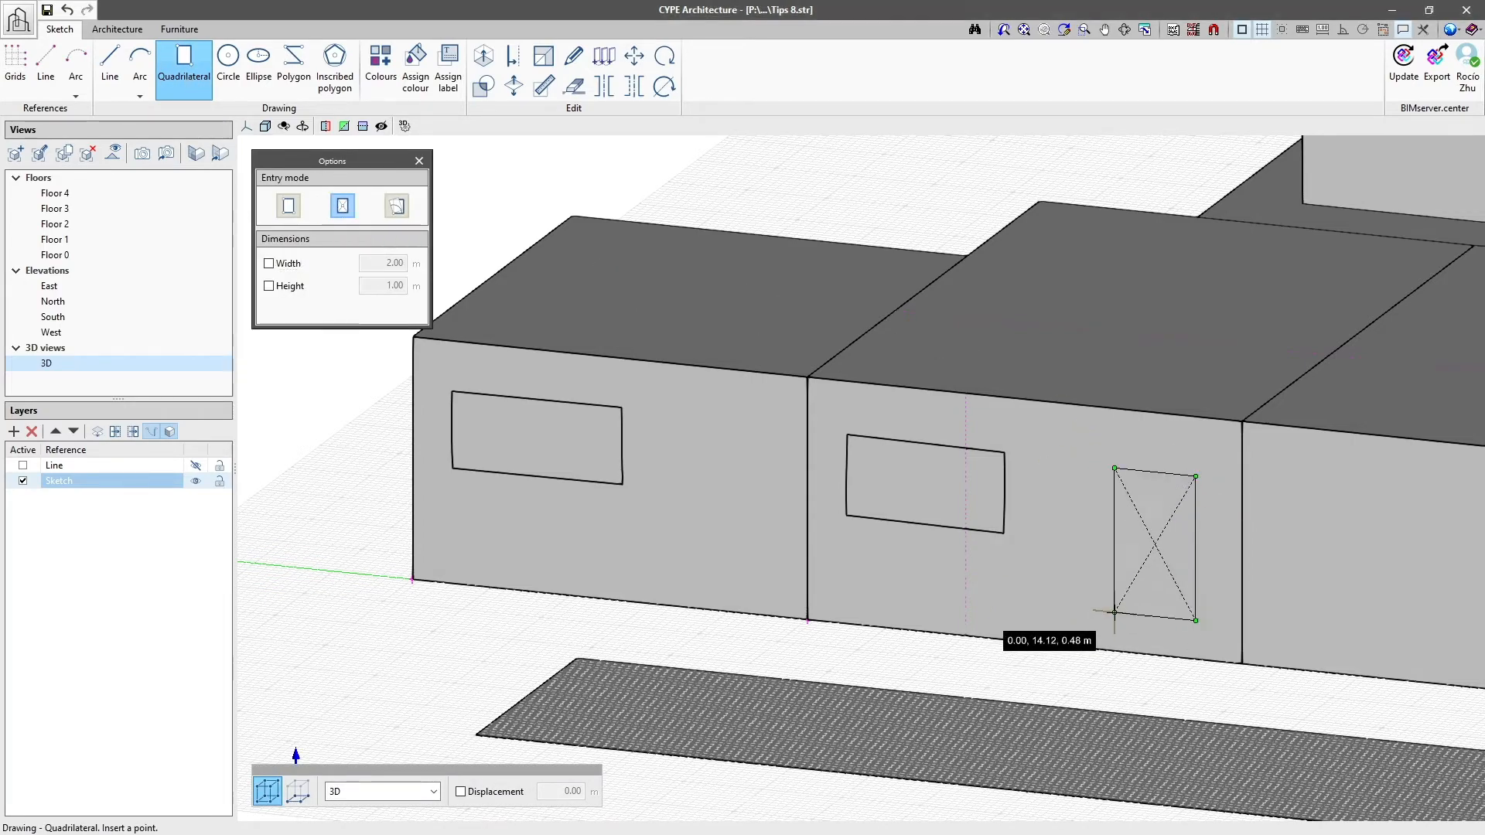
left_click(1128, 613)
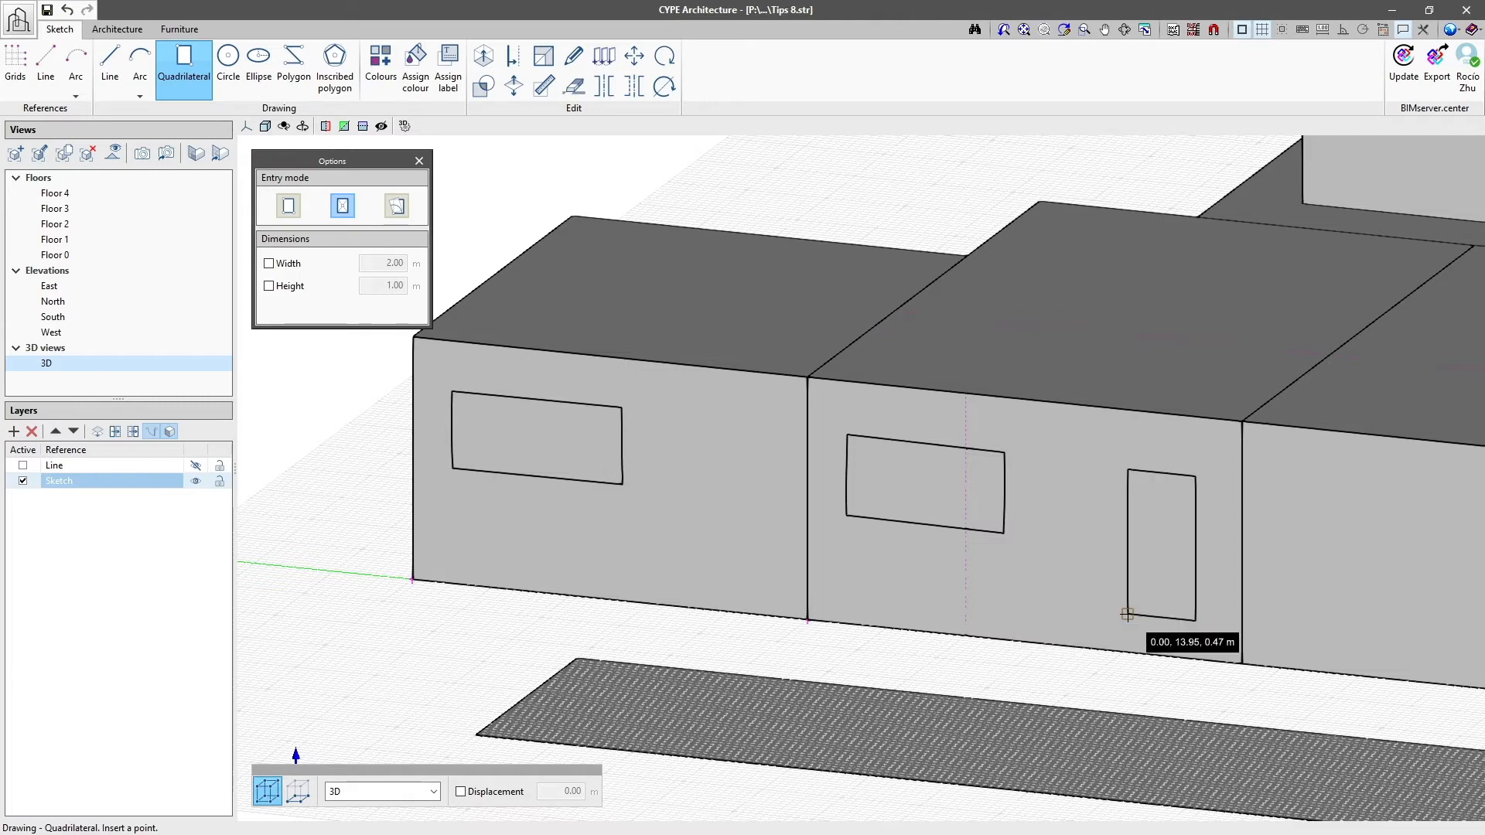
Place a by-diagonal quadrilateral 1.00 m wide and 2.00 m high on the second block's facade, between the window outline and the narrow quadrilateral
left_click(270, 264)
left_click(269, 286)
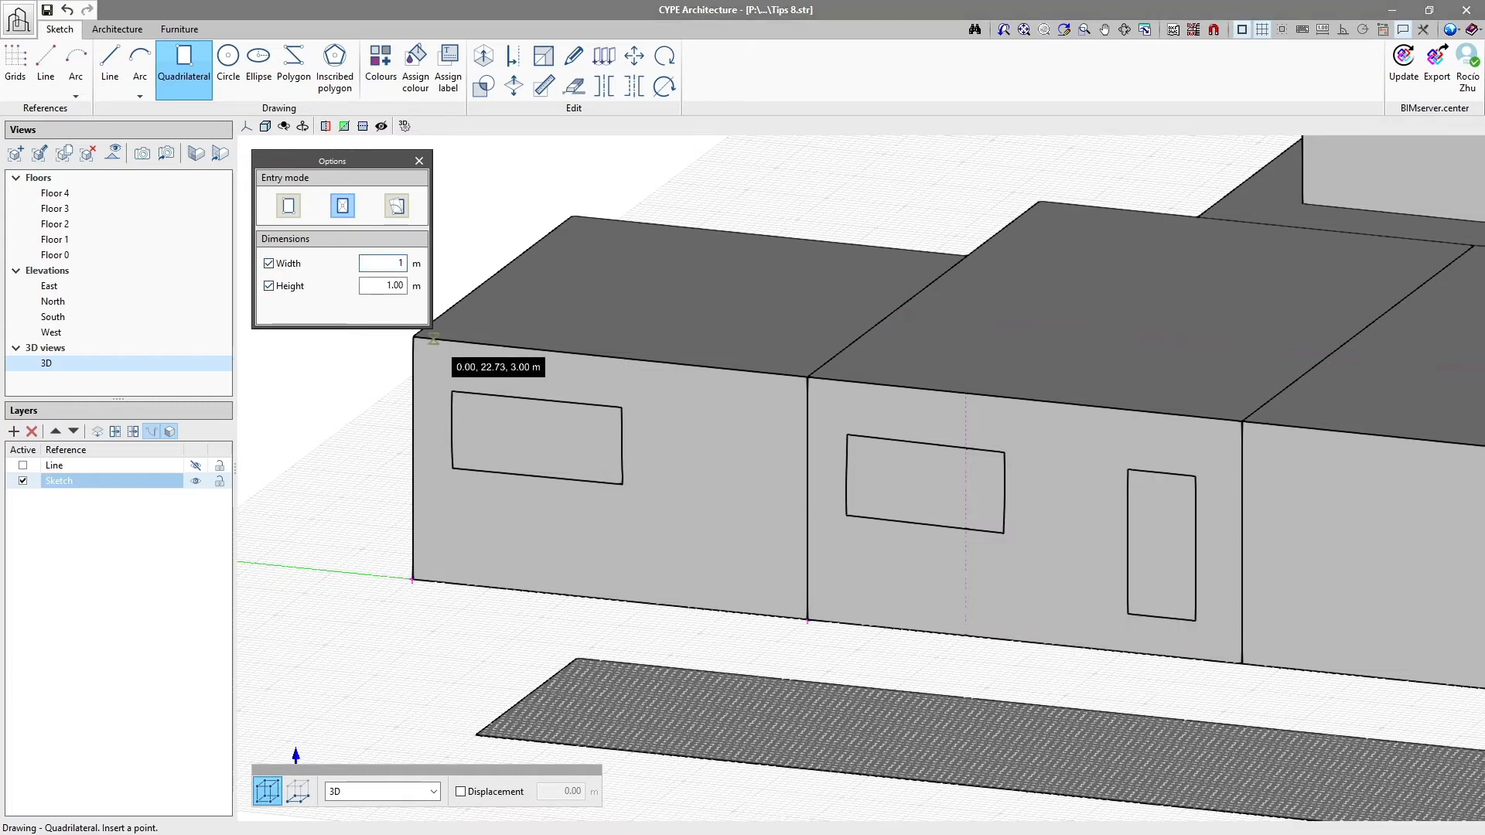
type("2")
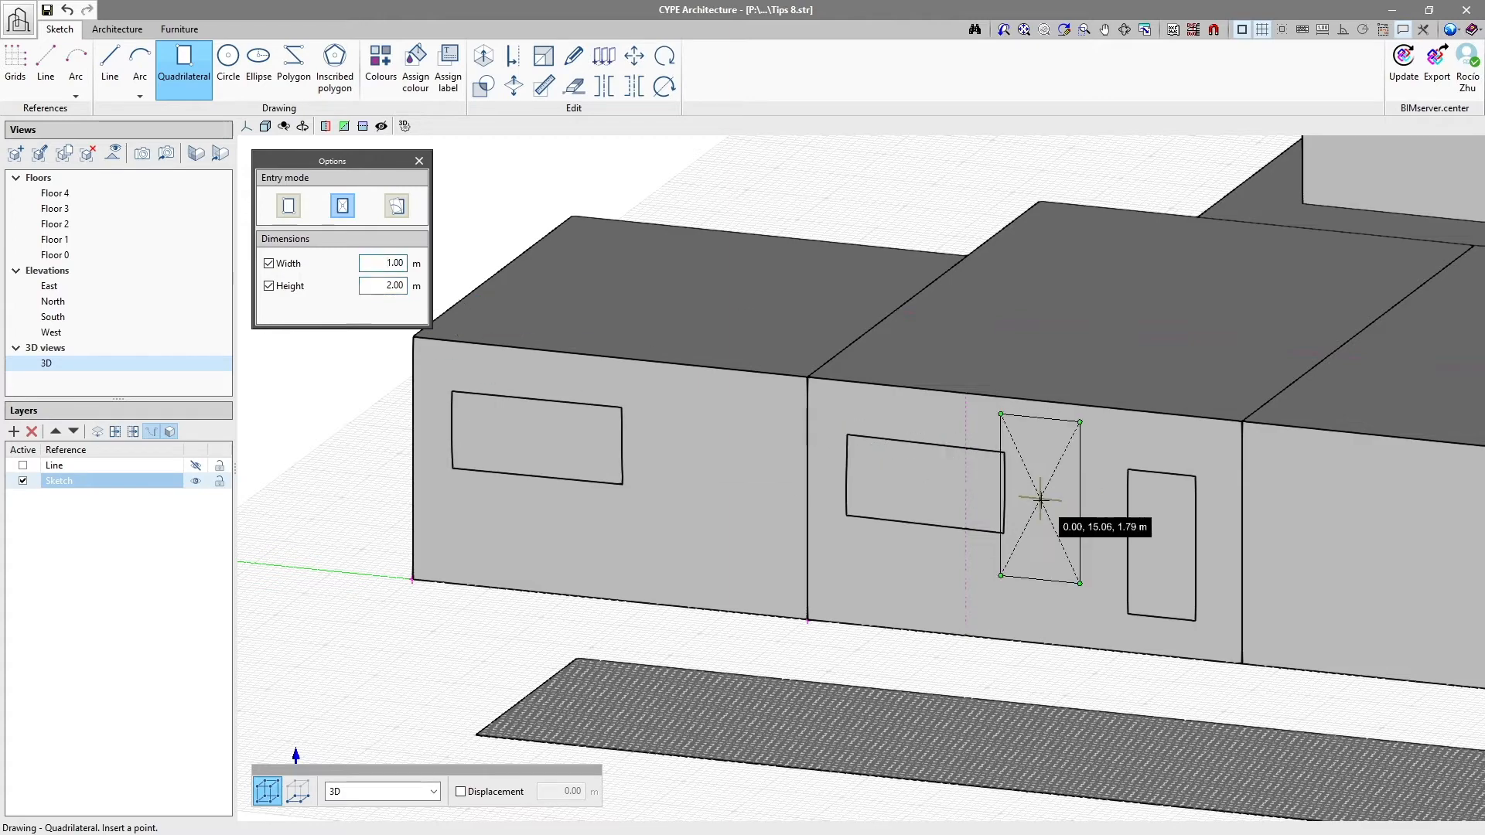
left_click(1071, 534)
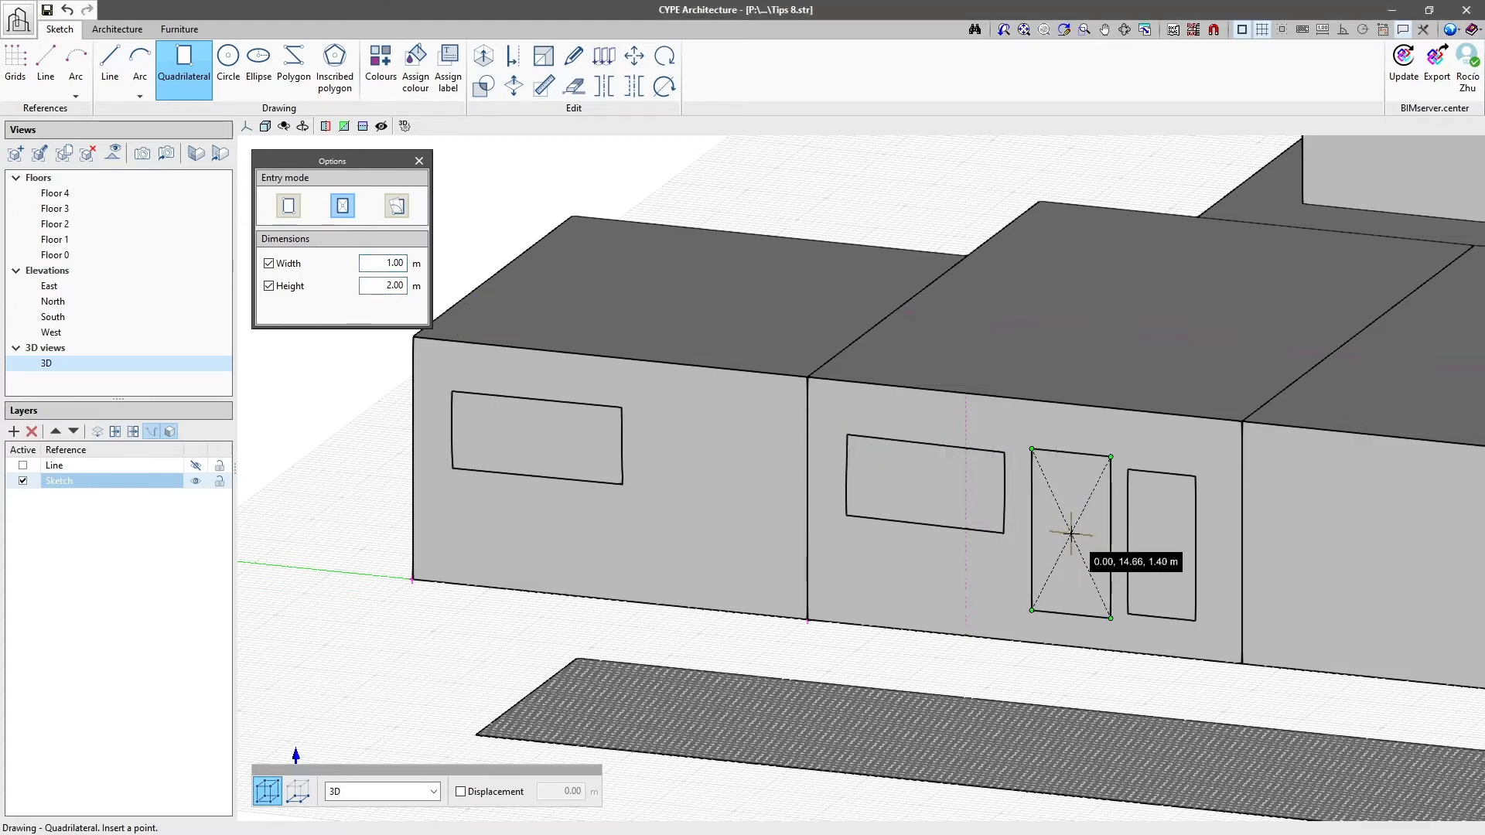
key("Escape")
Place two 1.00 by 2.00 m quadrilaterals at selected points on the end block's short facade, using the lower-left corner adjustment and a 0.00° angle
middle_click_drag(761, 680, 828, 561)
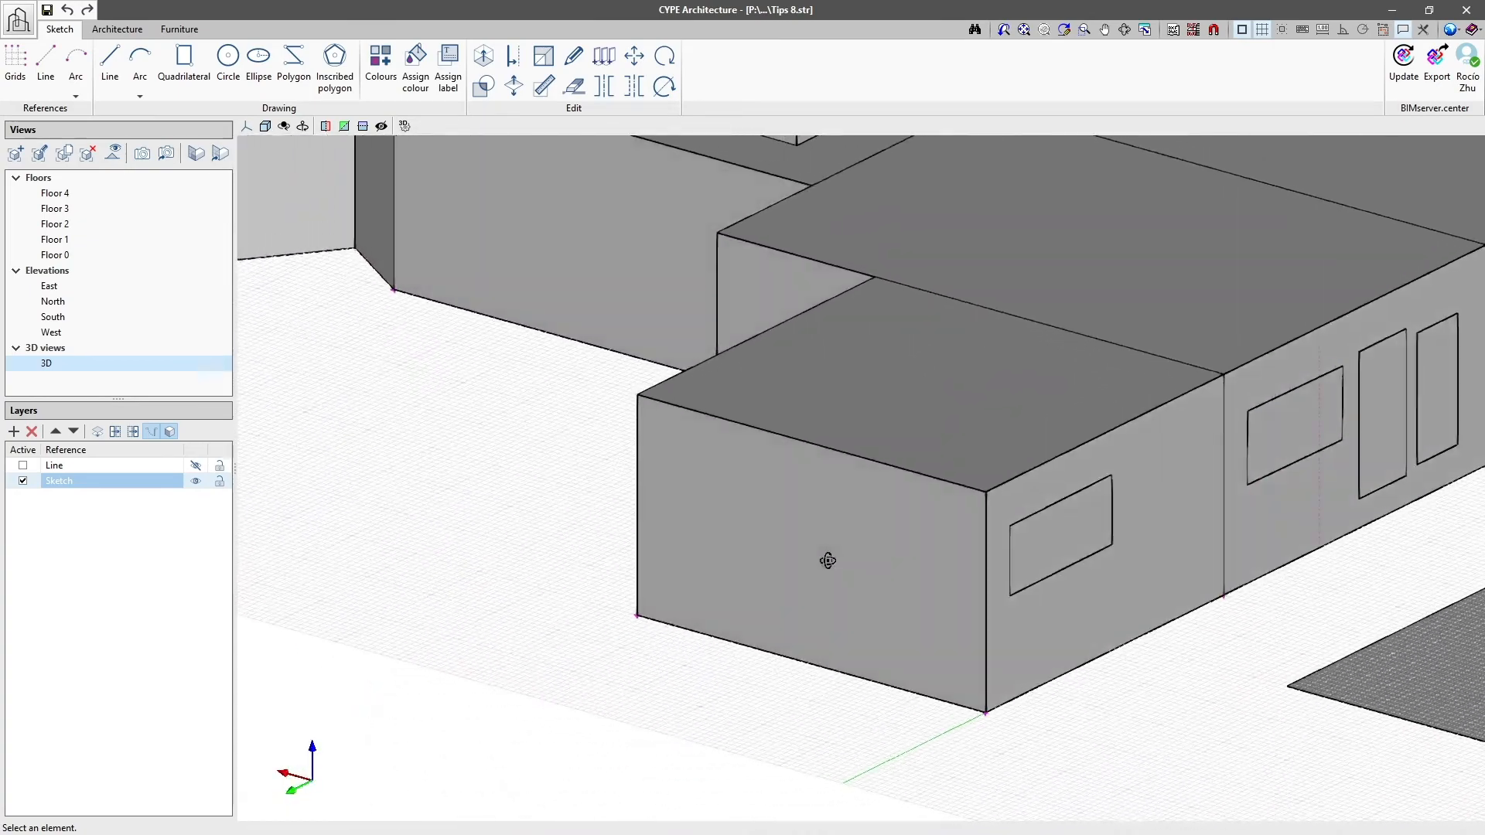
left_click(184, 70)
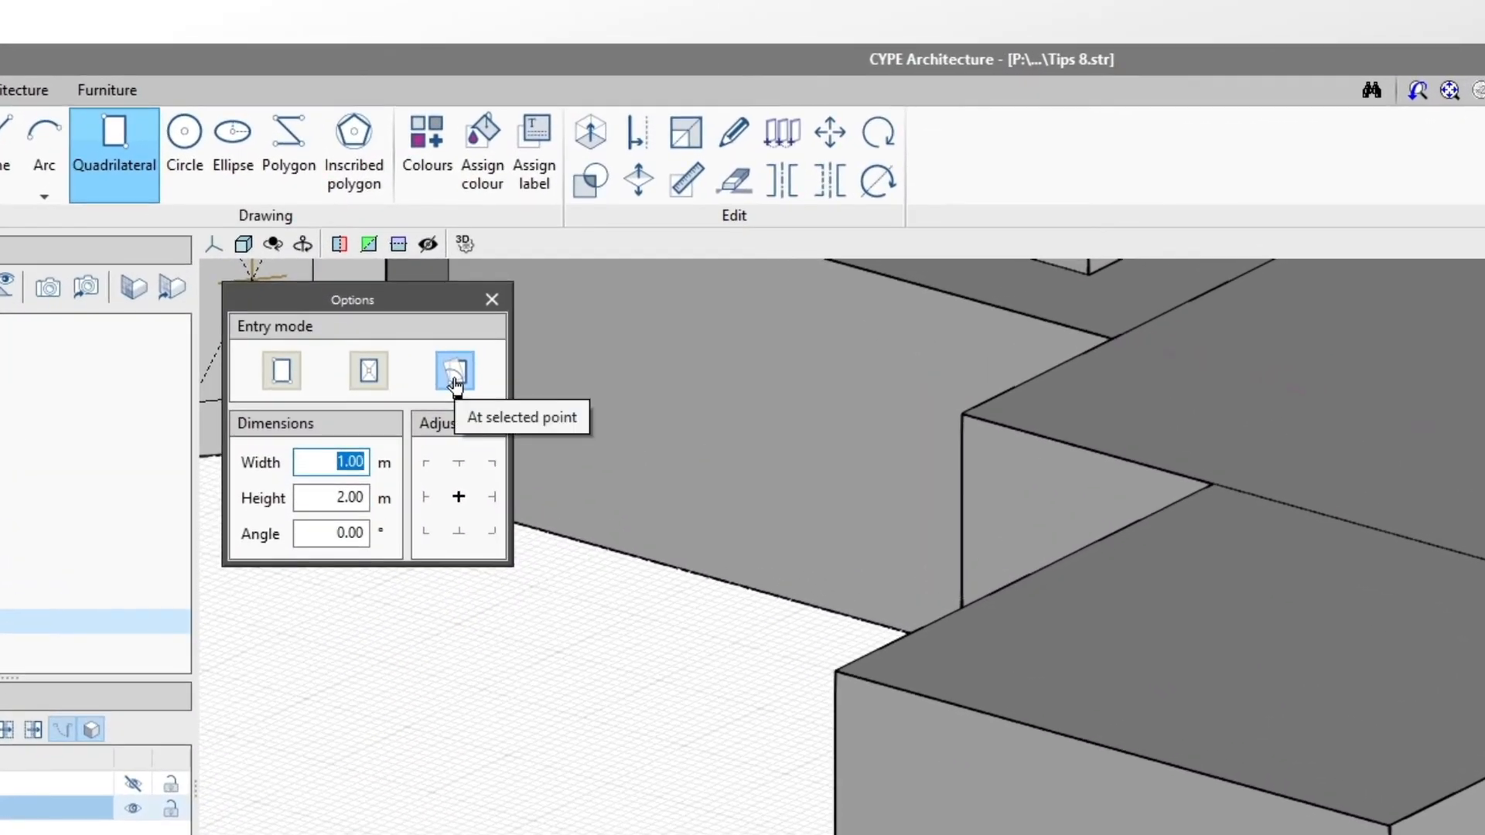
left_click(330, 464)
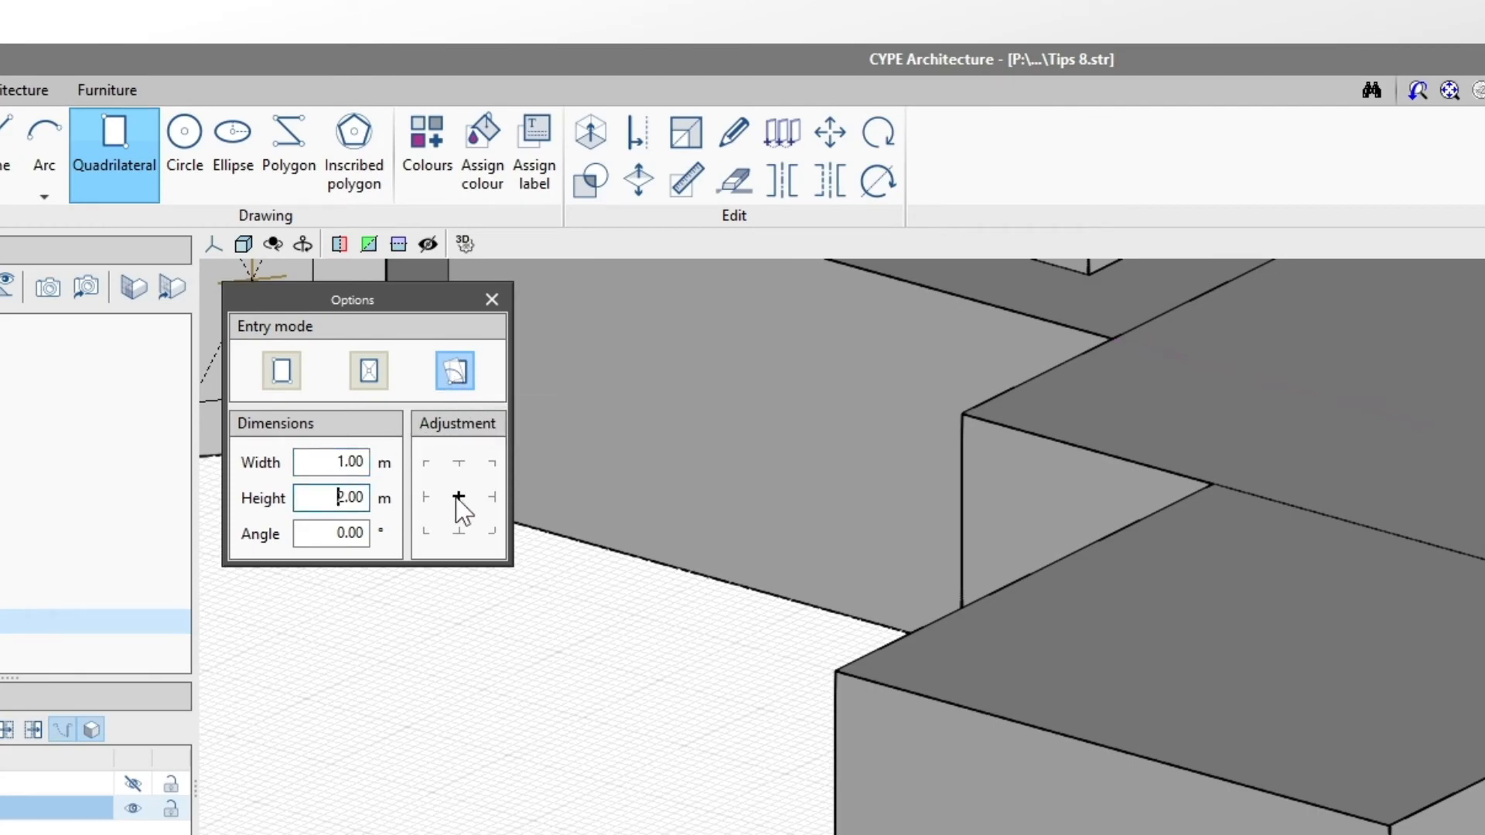
left_click(426, 530)
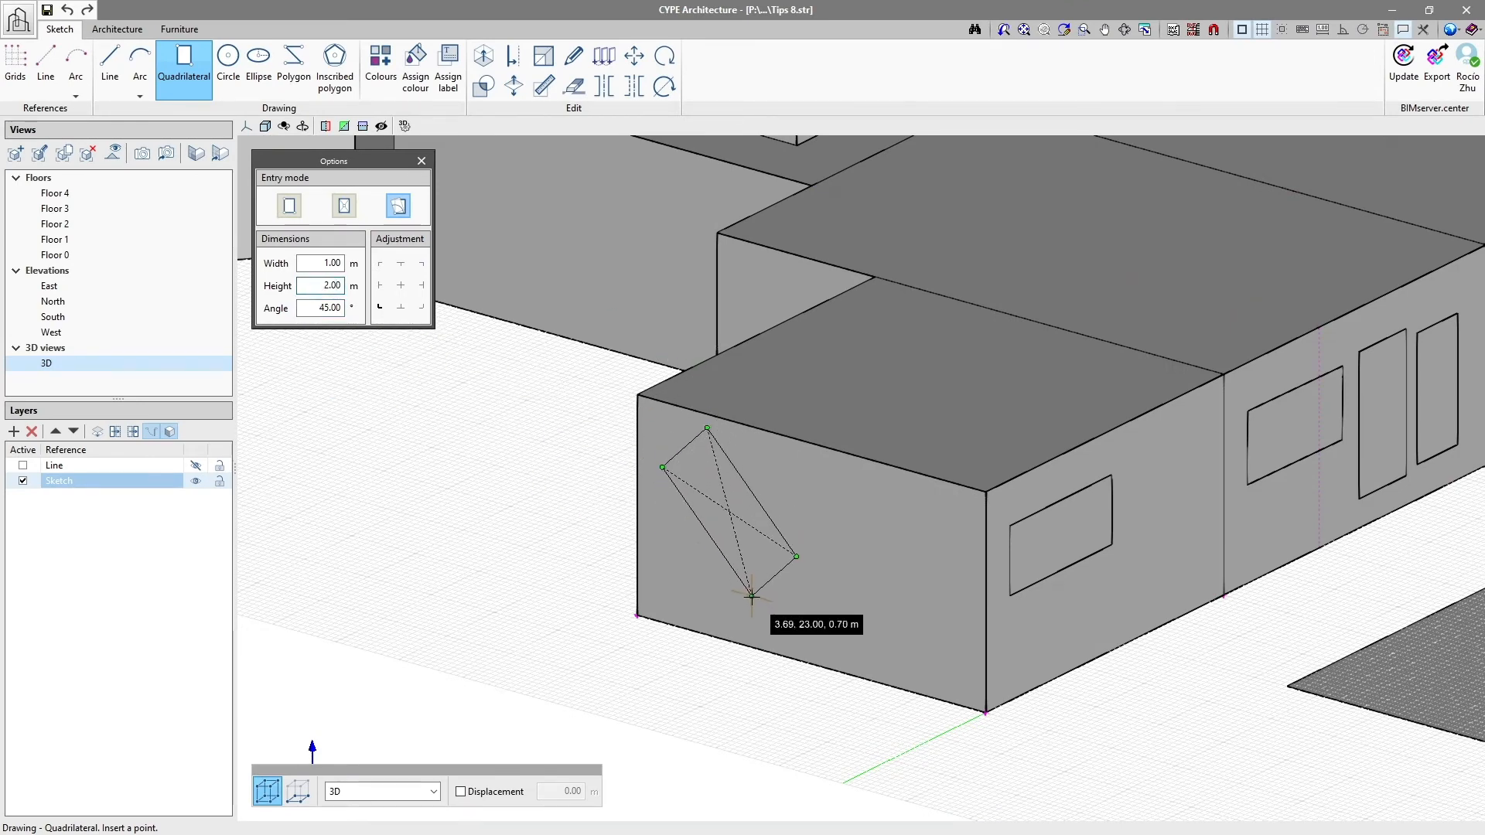
key("Tab")
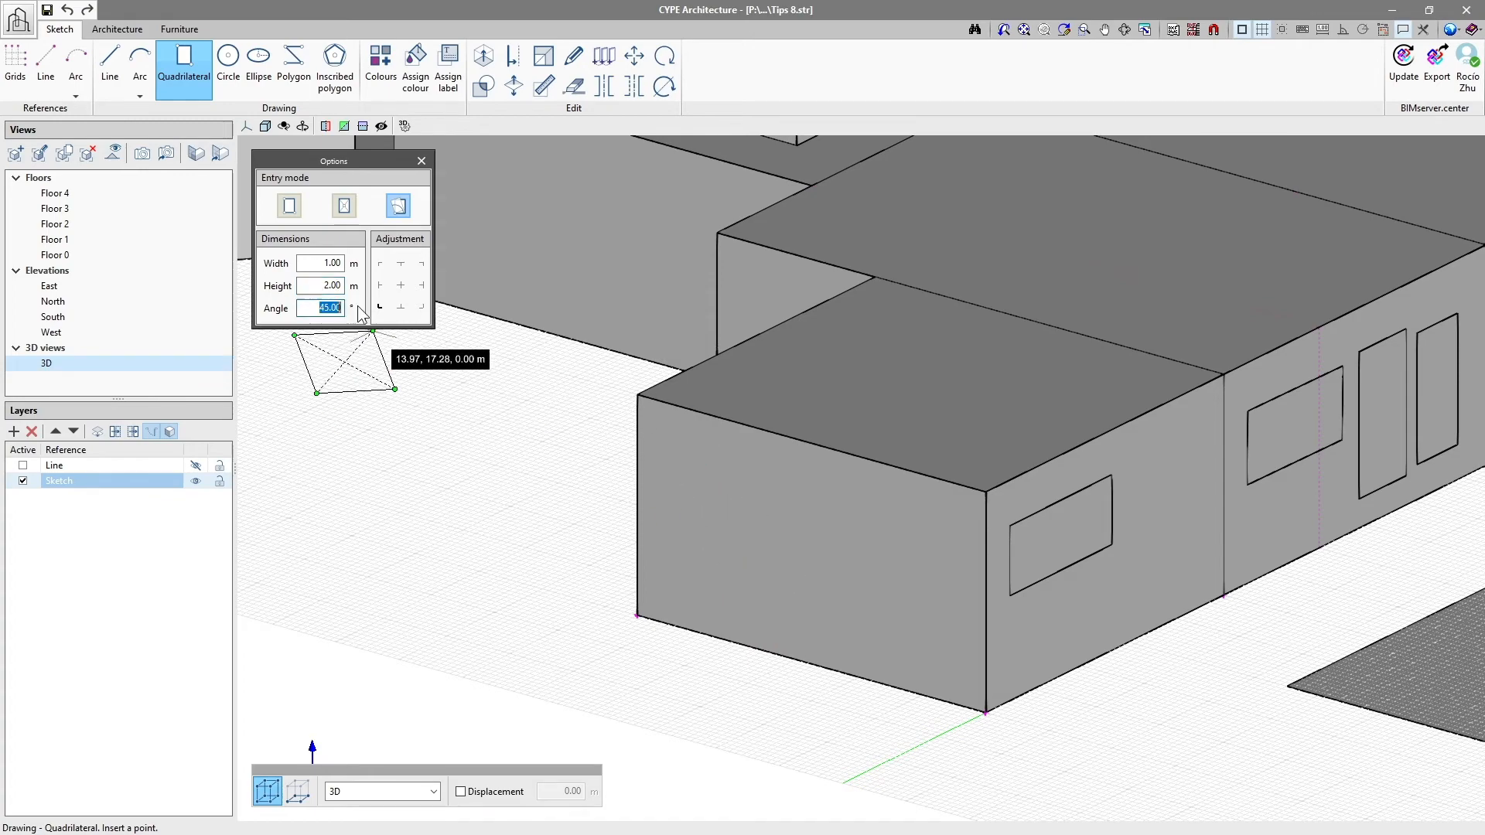
left_click(873, 646)
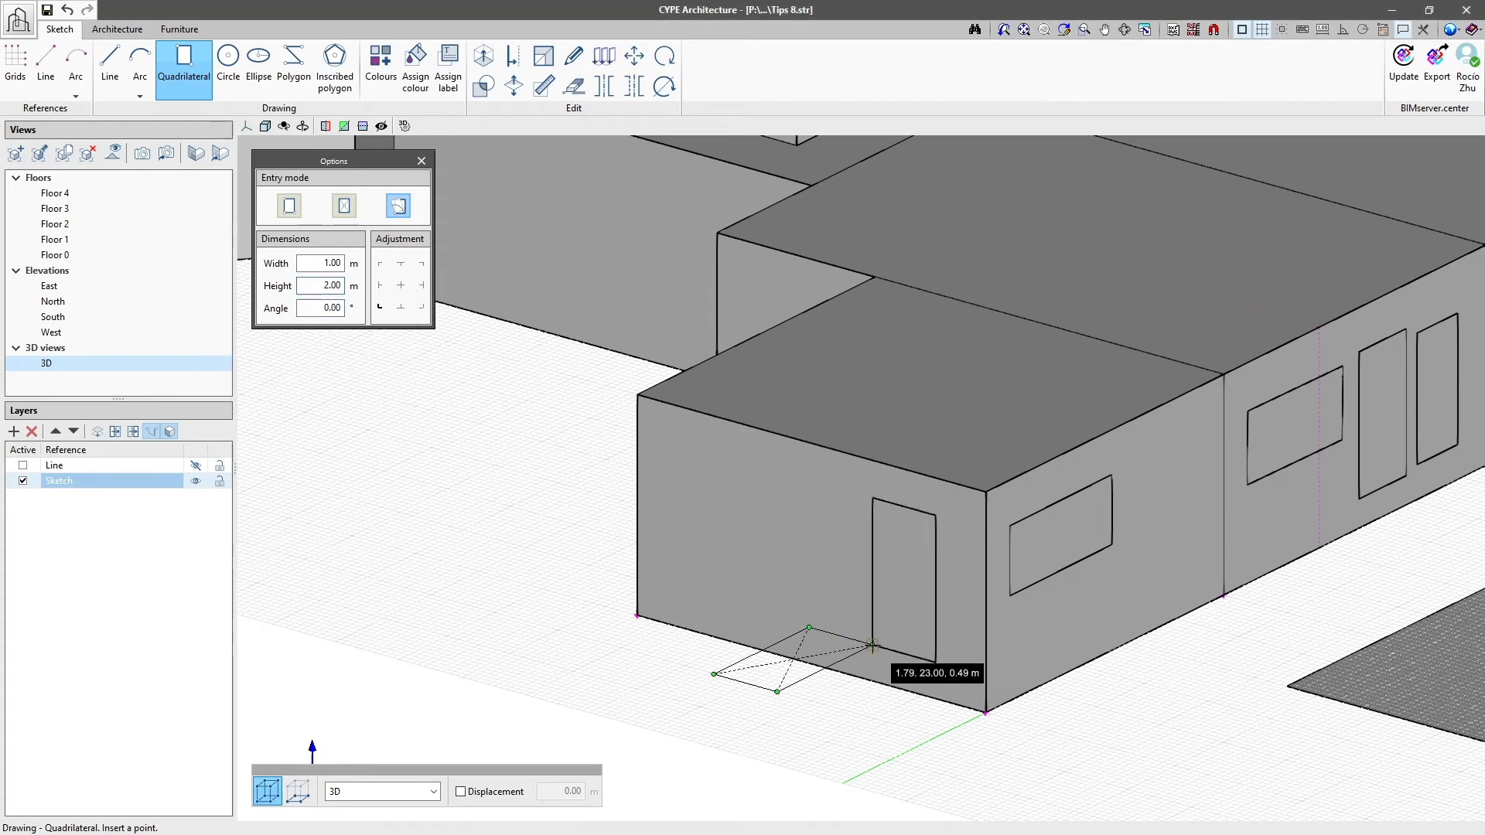
left_click(681, 594)
right_click(679, 589)
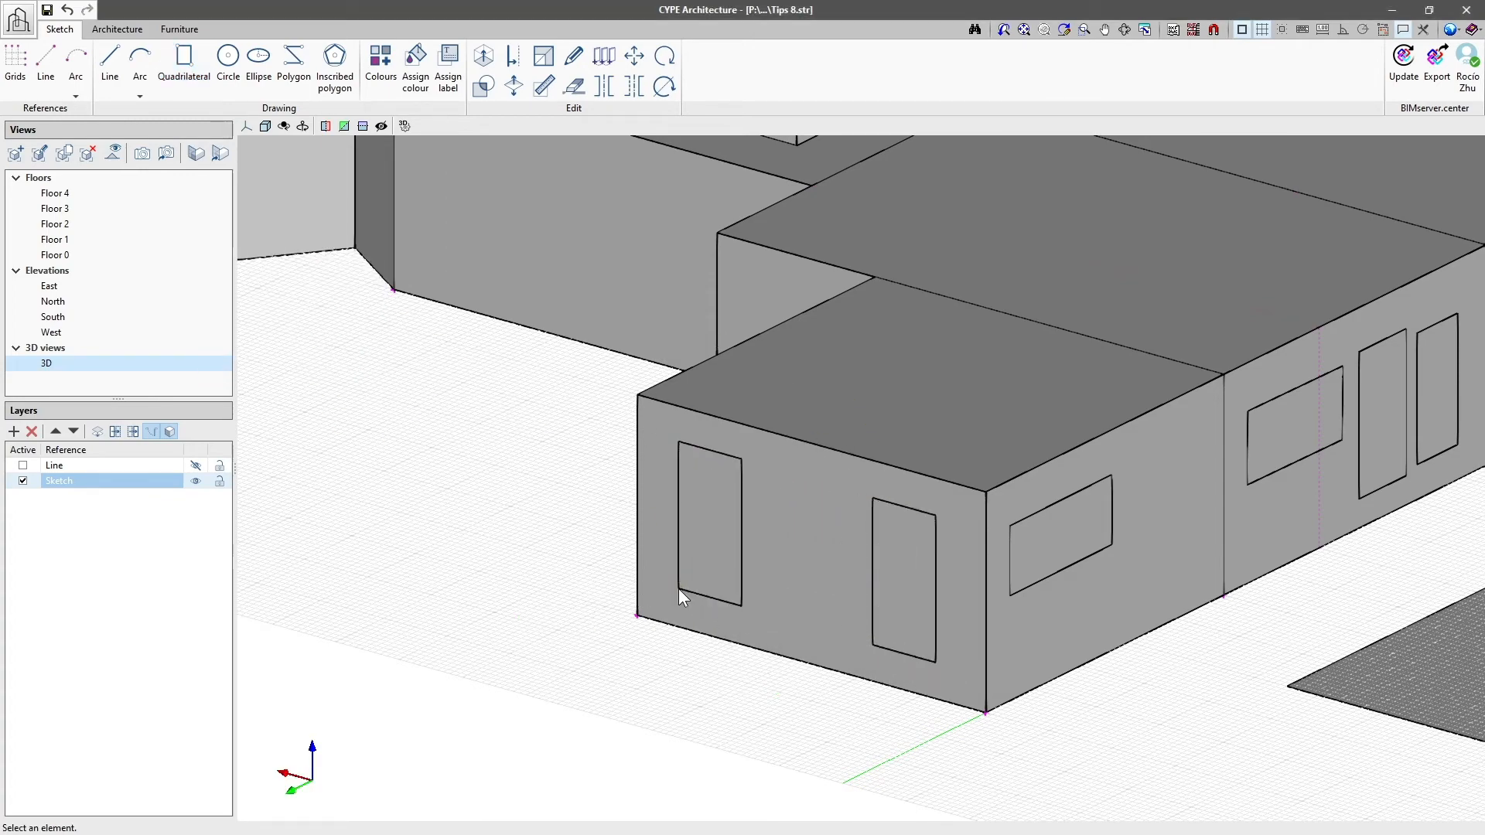
Draw a 32-sided circle with a fixed 1.00 m radius near the middle of the end block's roof, and disable the Radius option
middle_click_drag(889, 600, 913, 611, "shift")
middle_click_drag(1093, 525, 968, 564, "shift")
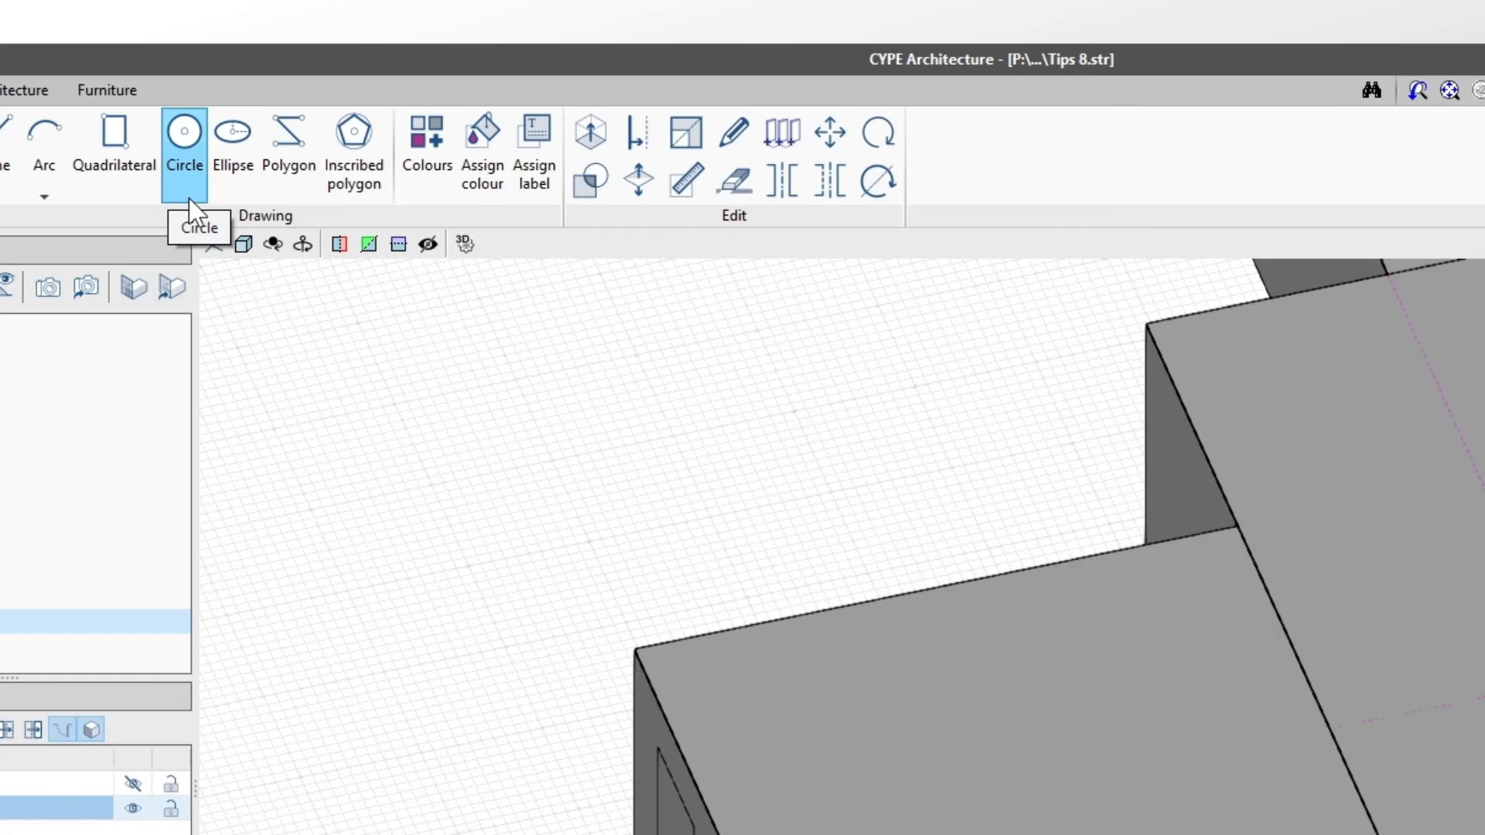
left_click(188, 198)
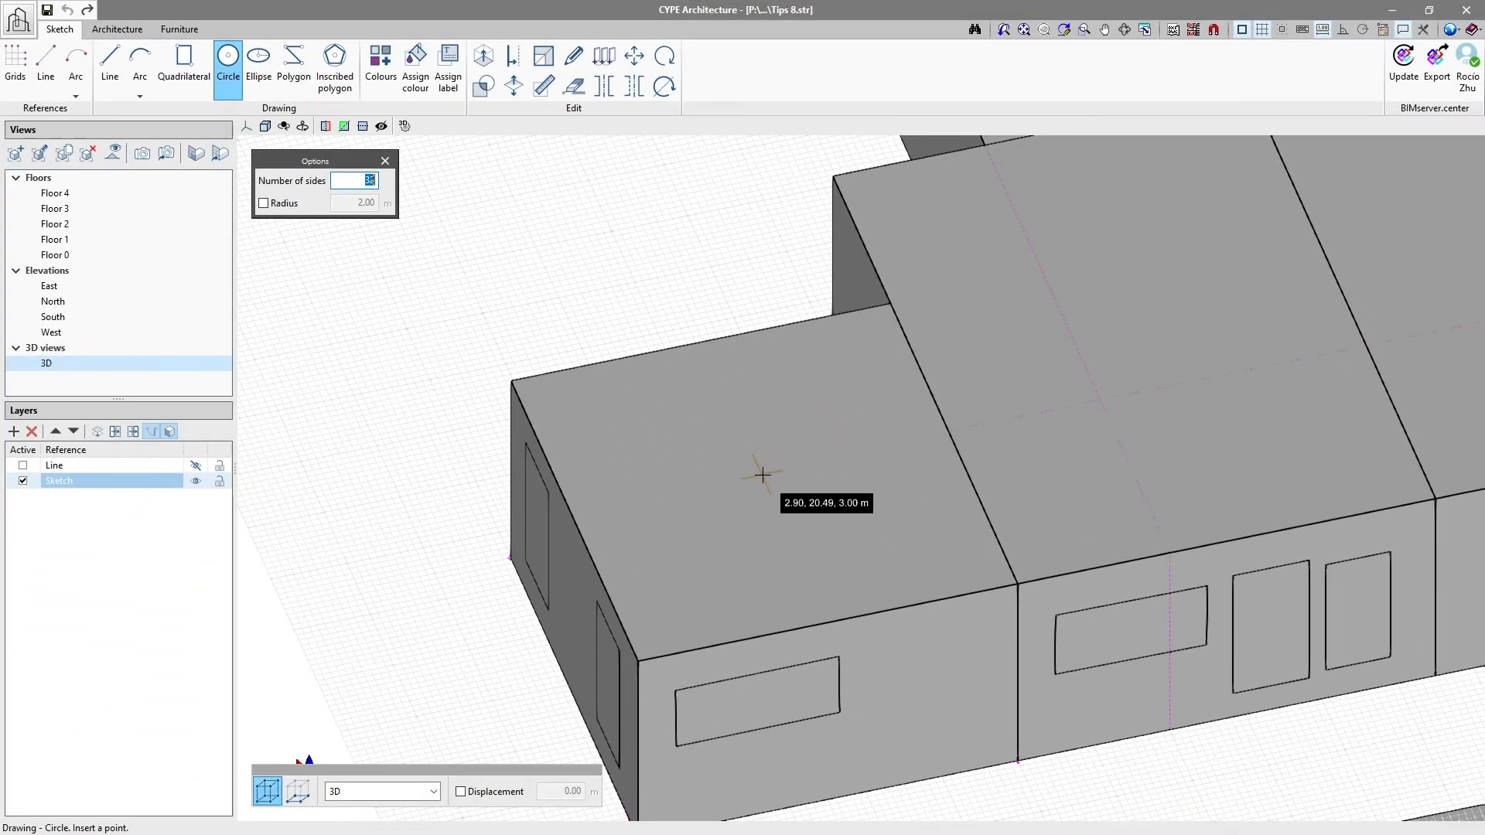
left_click(765, 477)
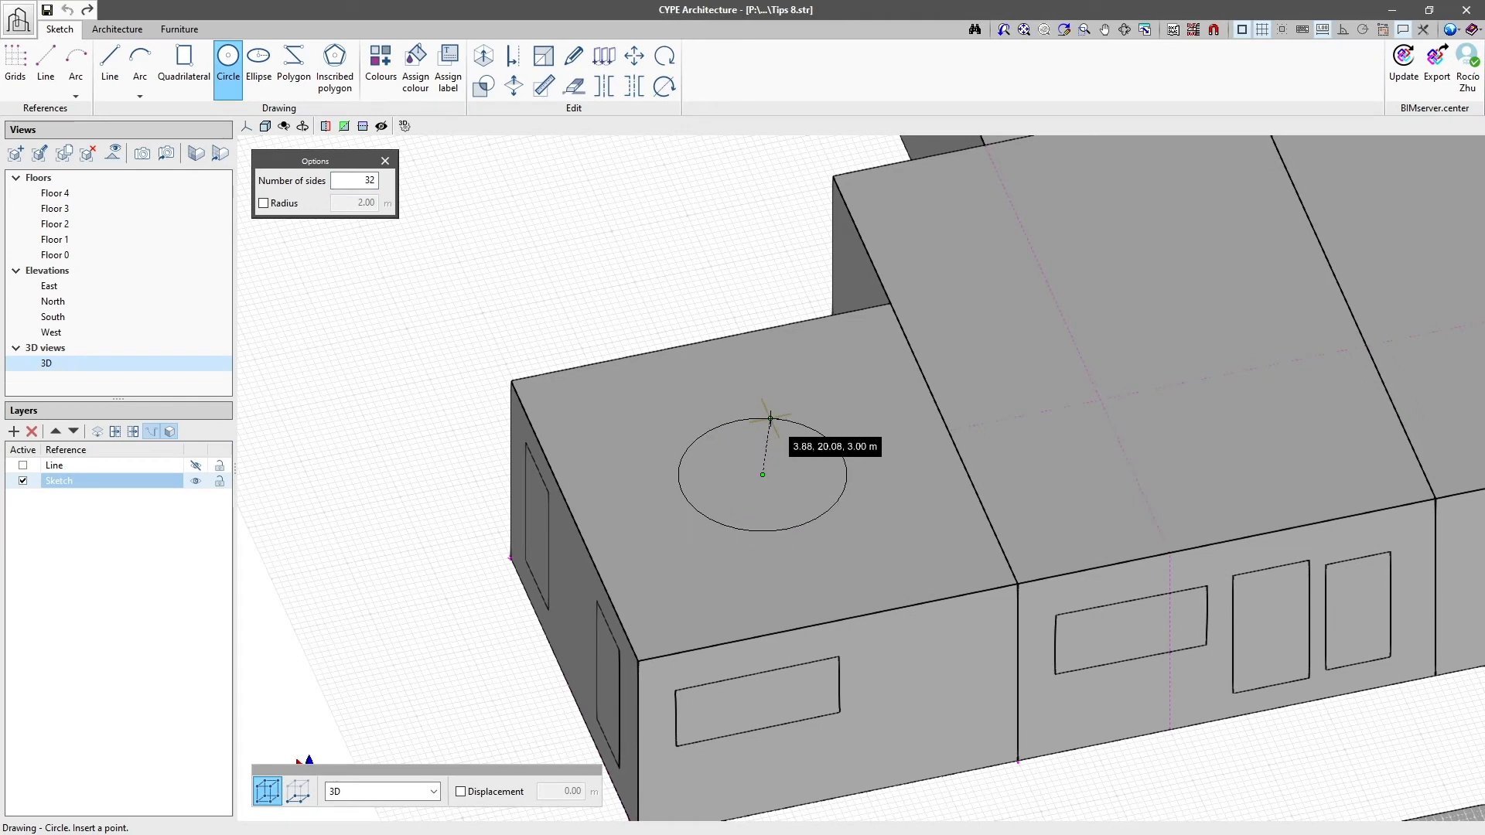
left_click(263, 203)
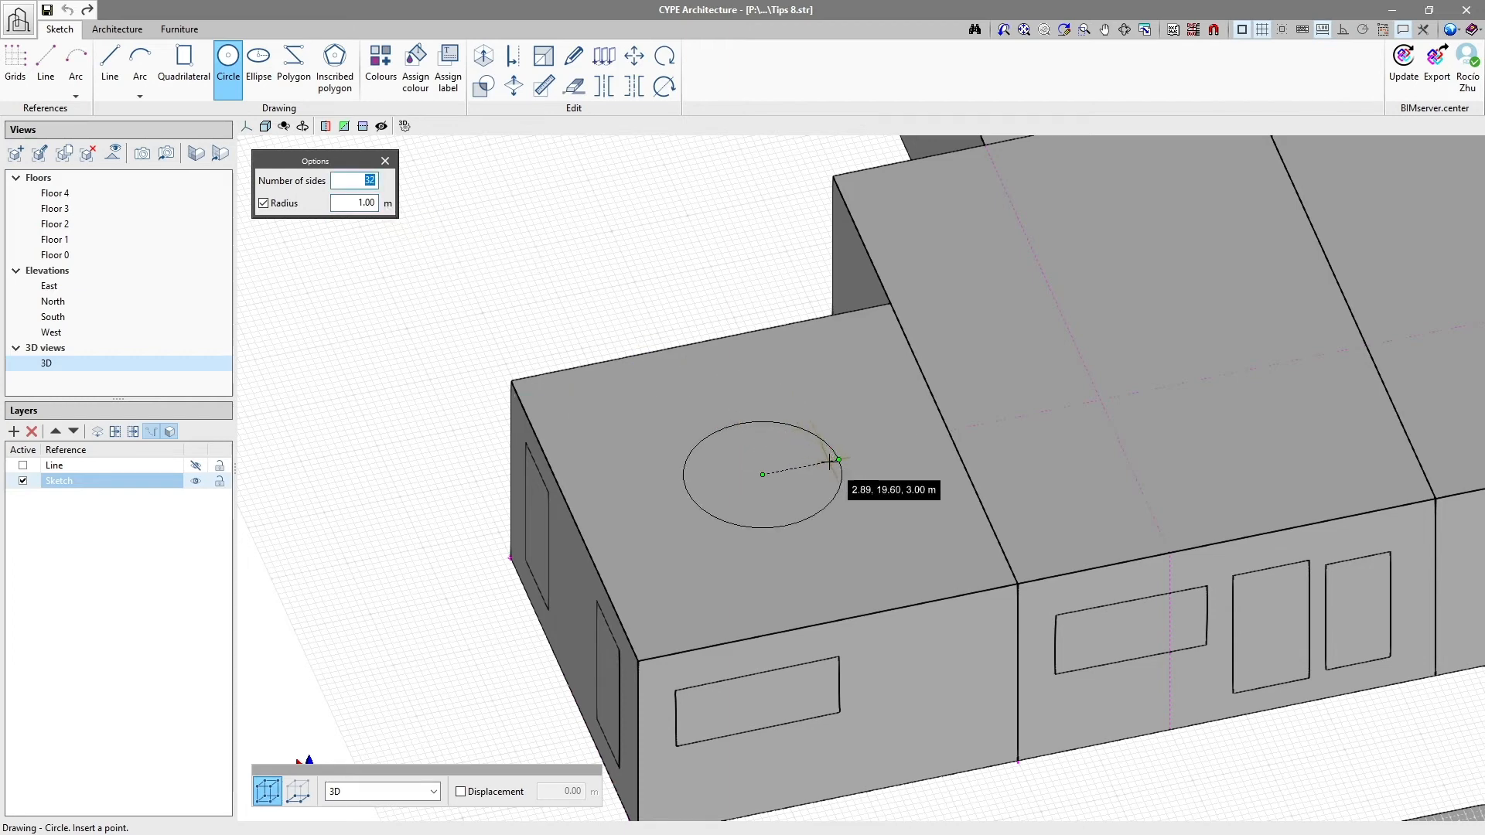
left_click(831, 469)
left_click(263, 203)
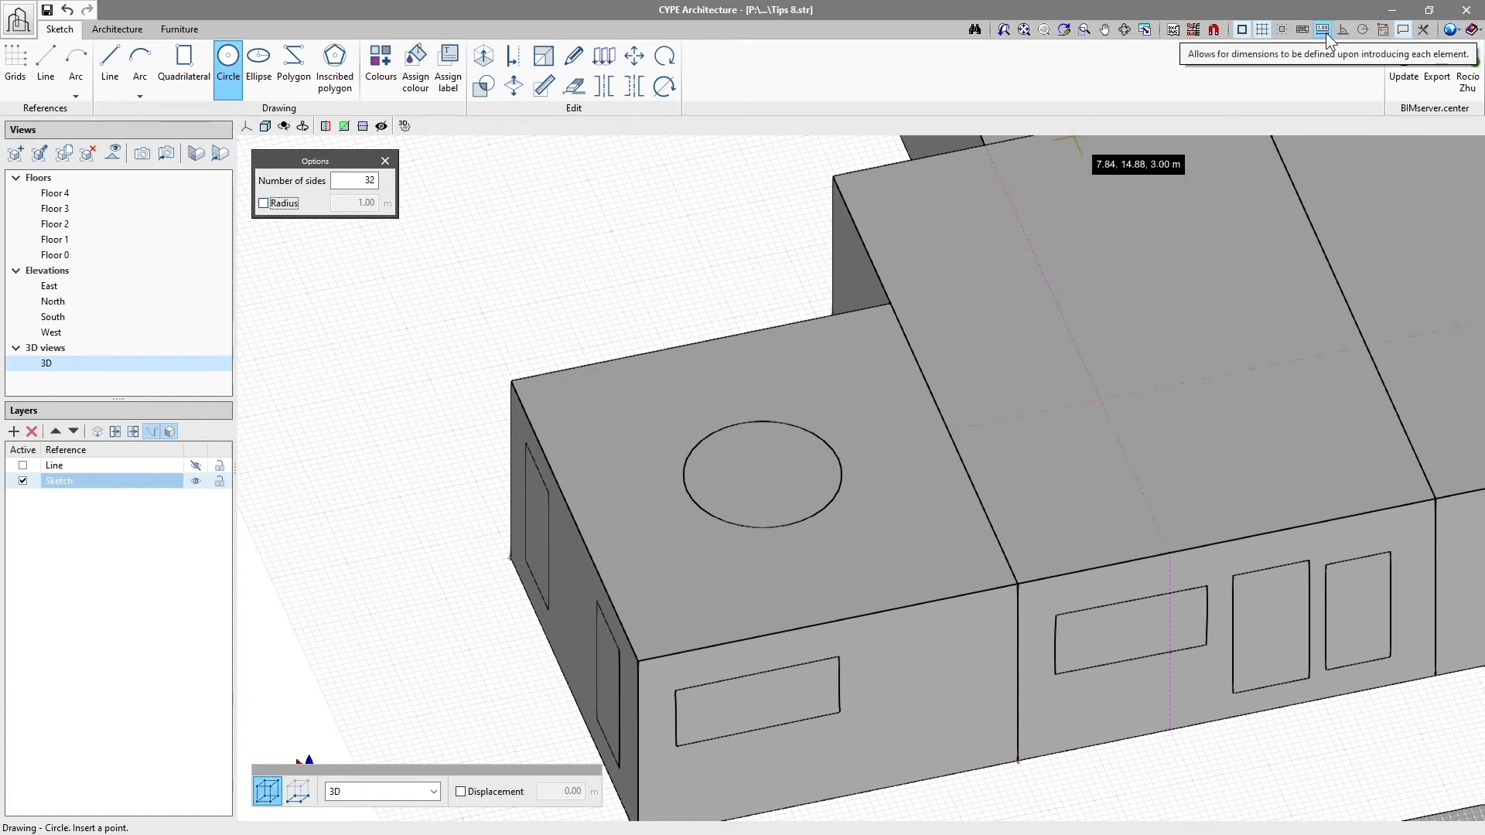
Draw a 1.00 m radius circle at the middle of the second block's roof and an ellipse with 1.00 and 2.00 m radii behind it
left_click(1072, 386)
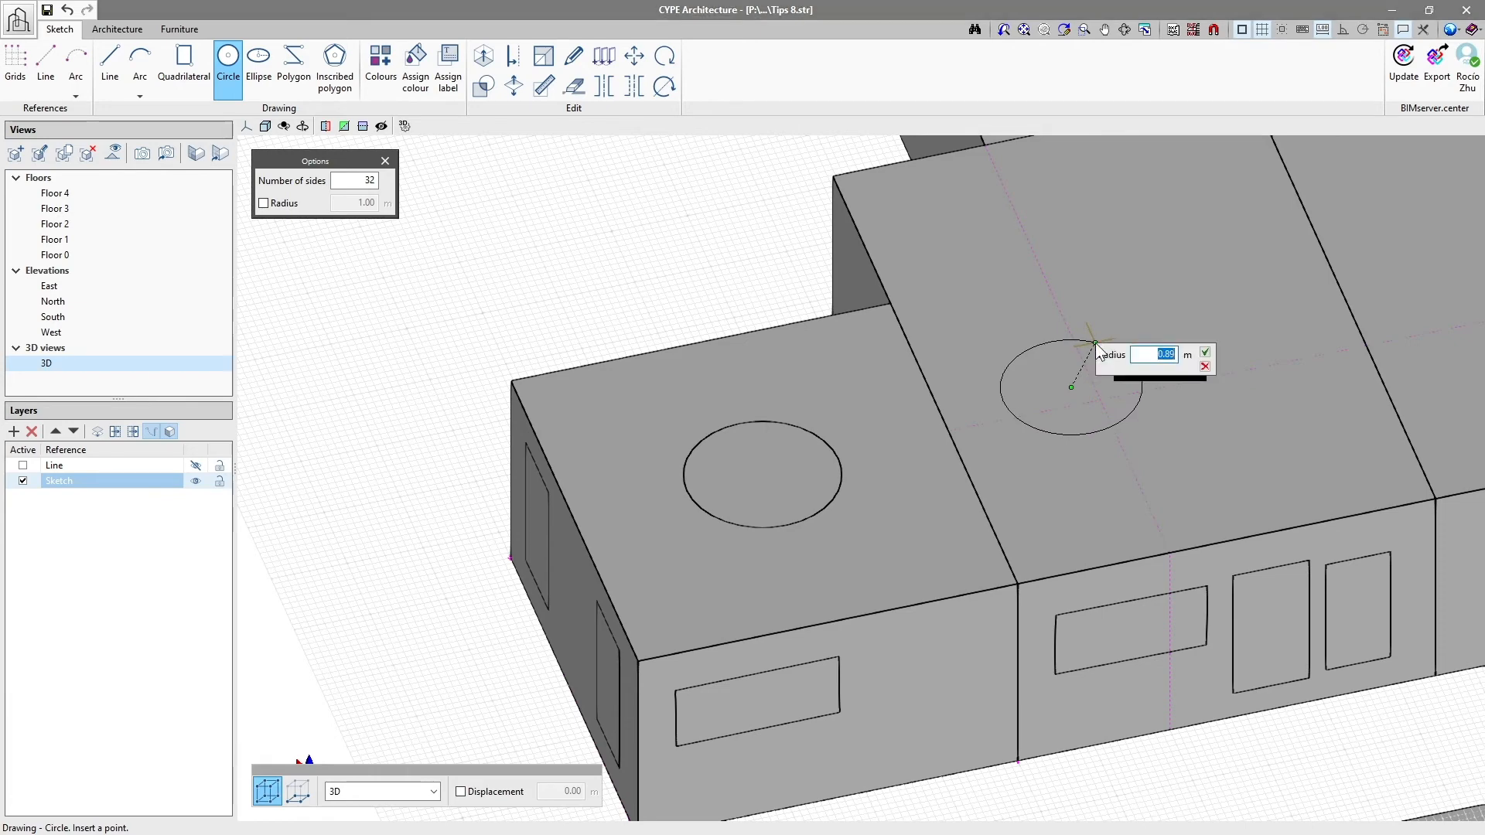
left_click(1095, 342)
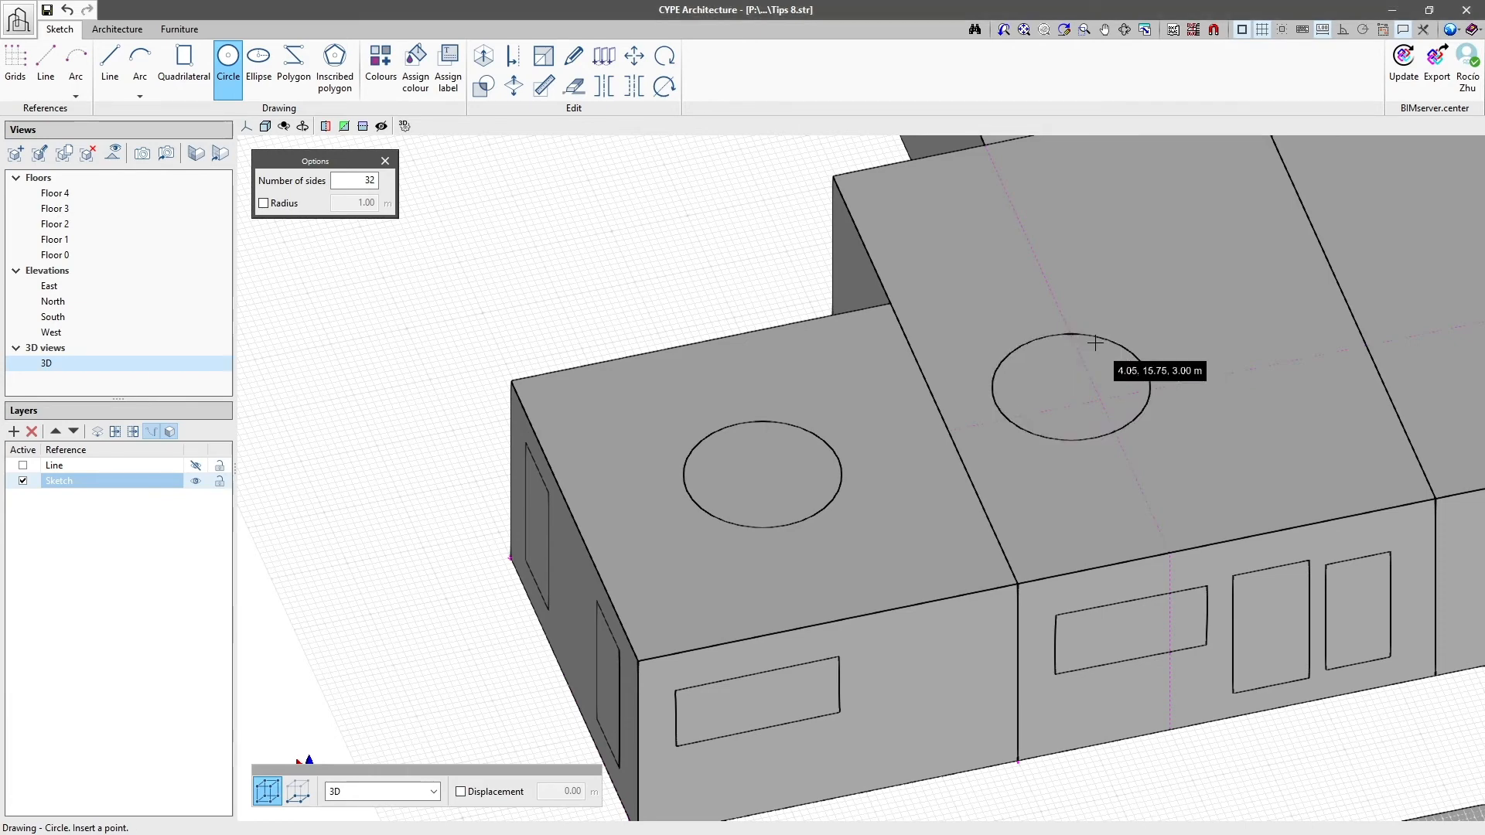
middle_click_drag(1223, 367, 910, 477)
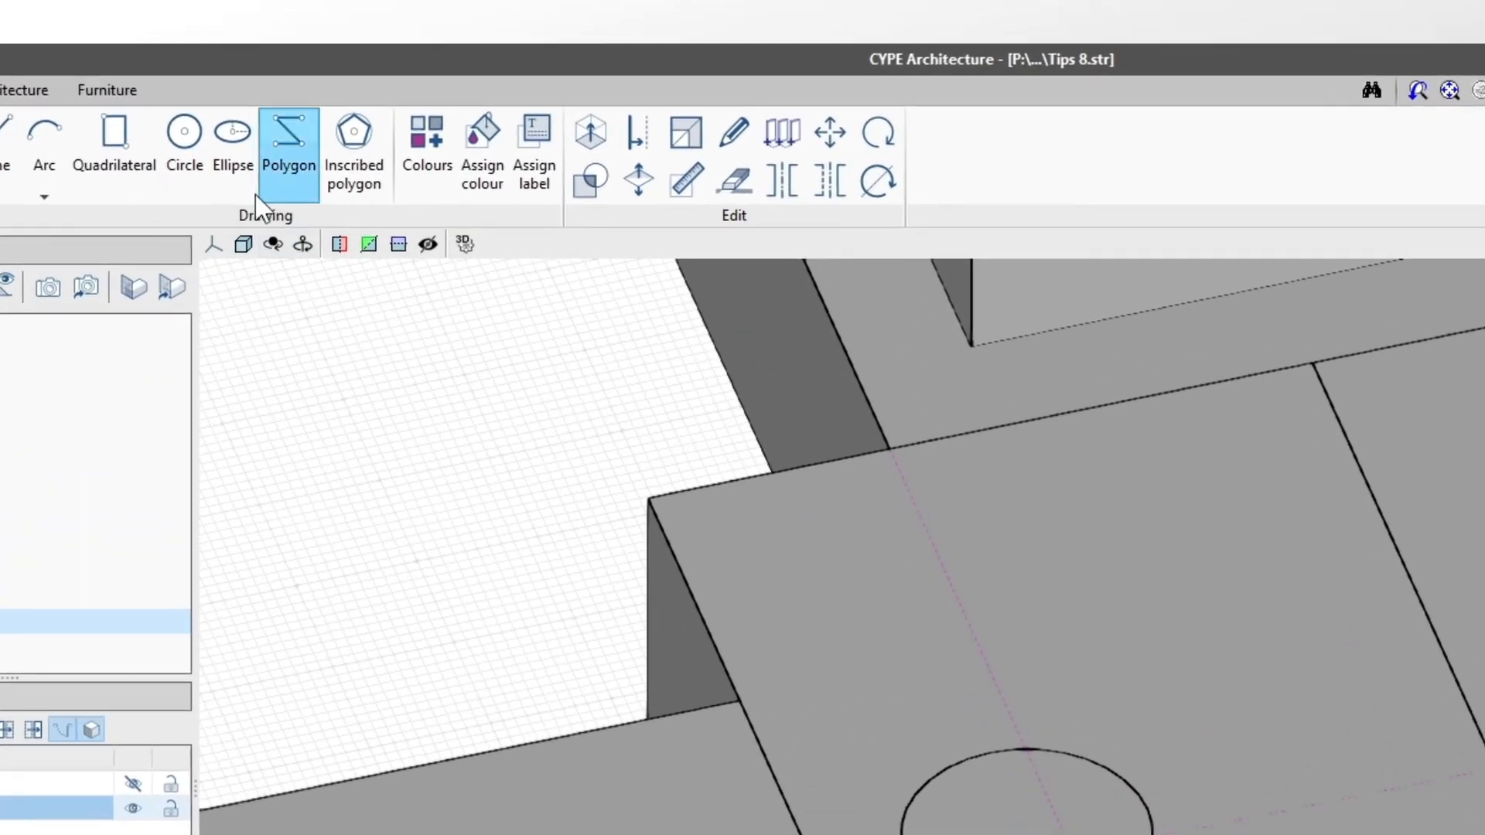
left_click(263, 87)
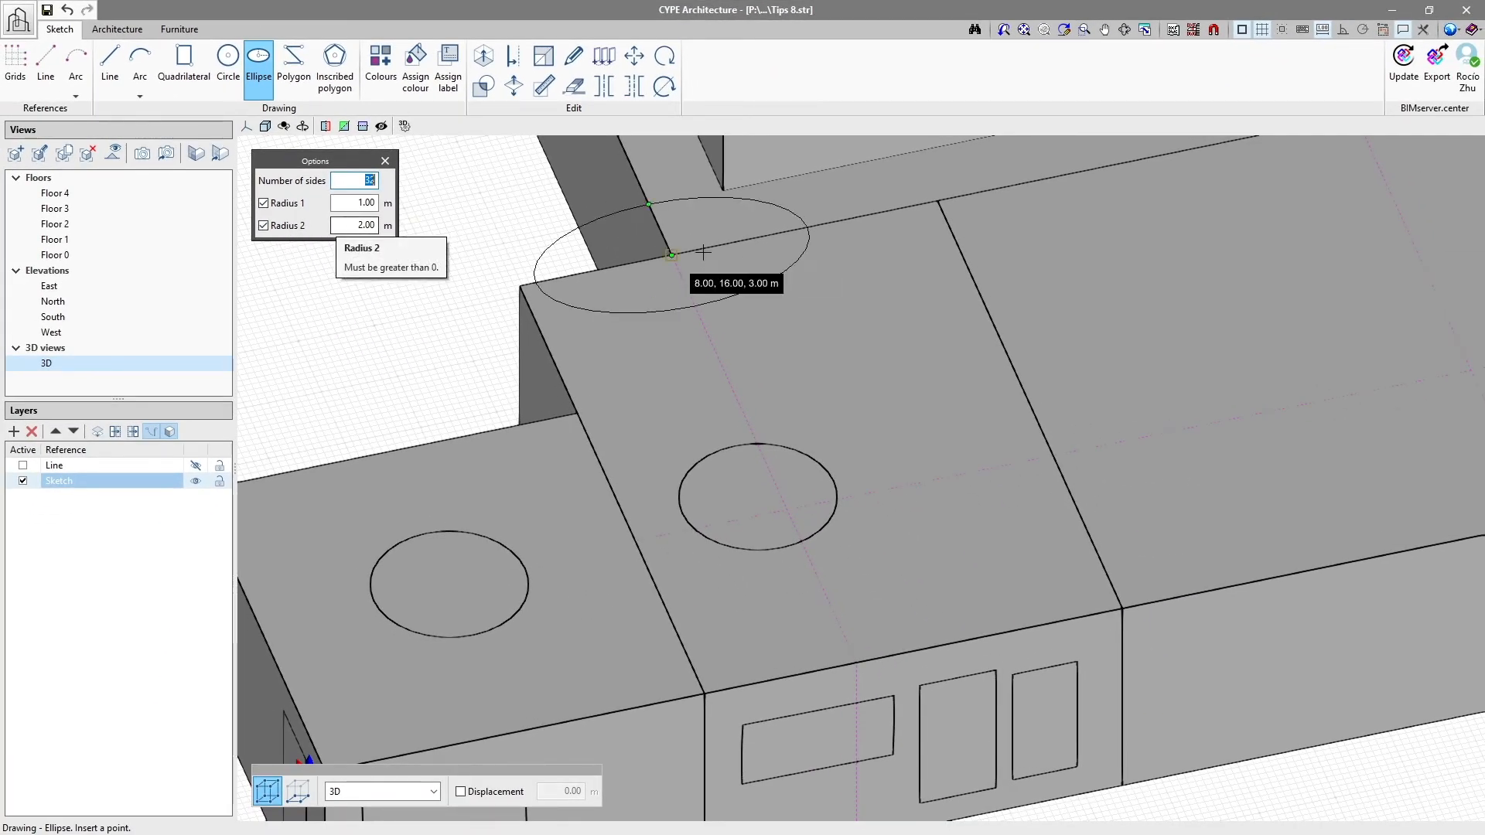
left_click(769, 343)
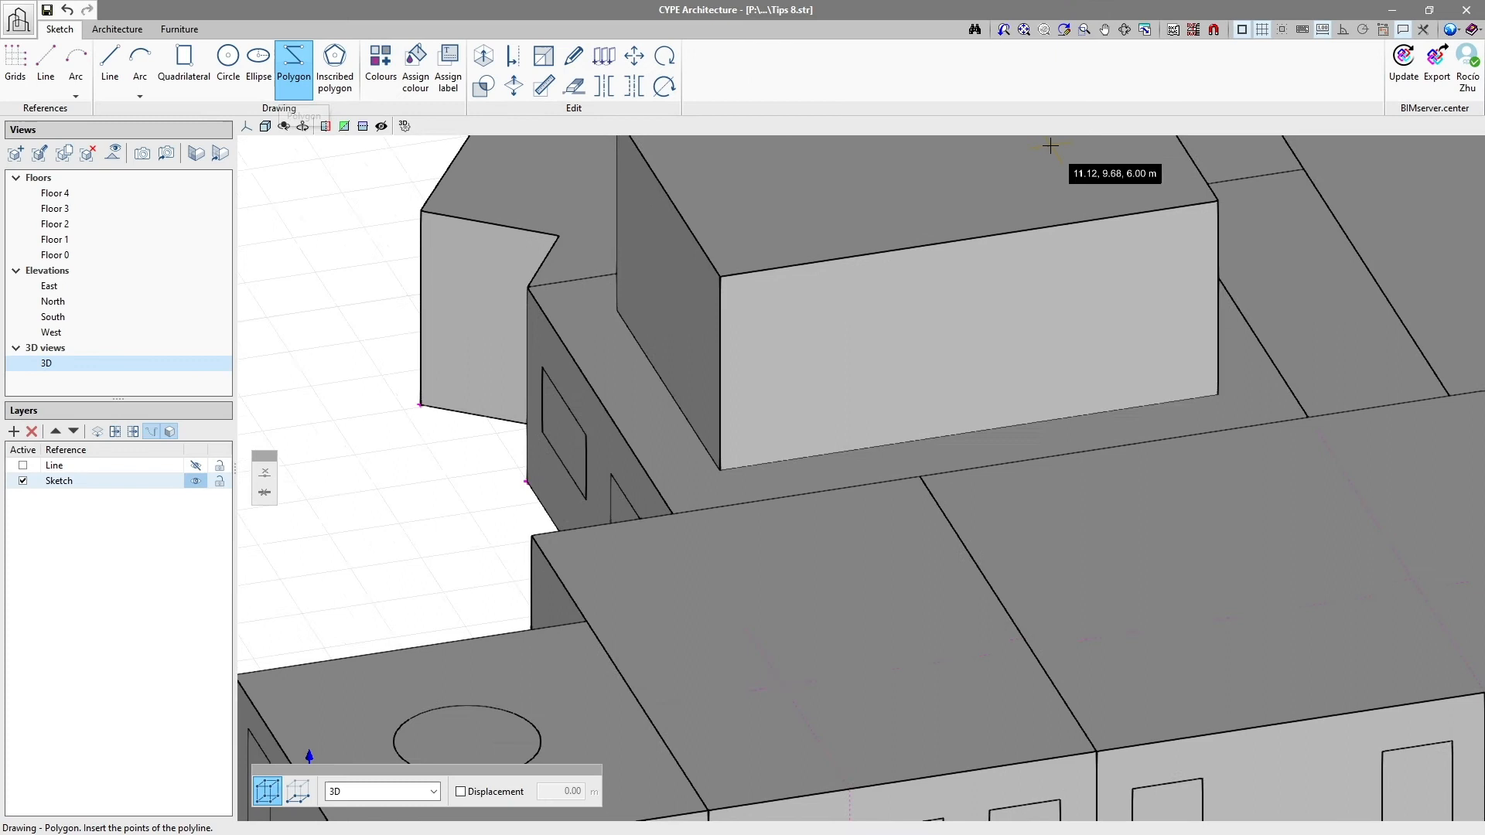
Draw a closed rectangular polygon on the raised upper block's long facade, entering segments of 1.5 m down, 2 m across and 1.5 m up
scroll(1056, 147, "up", 4)
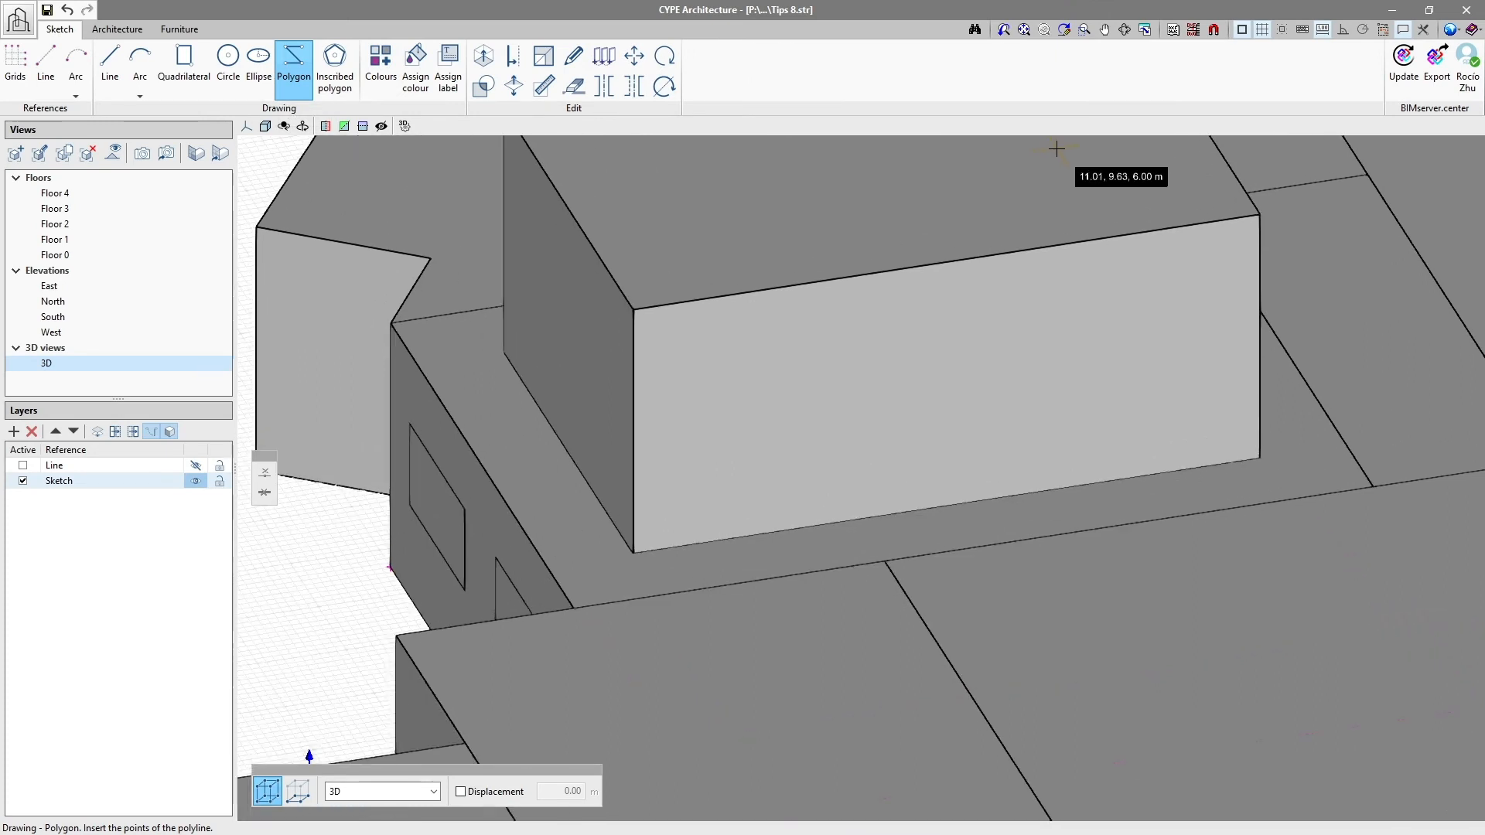
left_click(672, 389)
key("Return")
type("1.5")
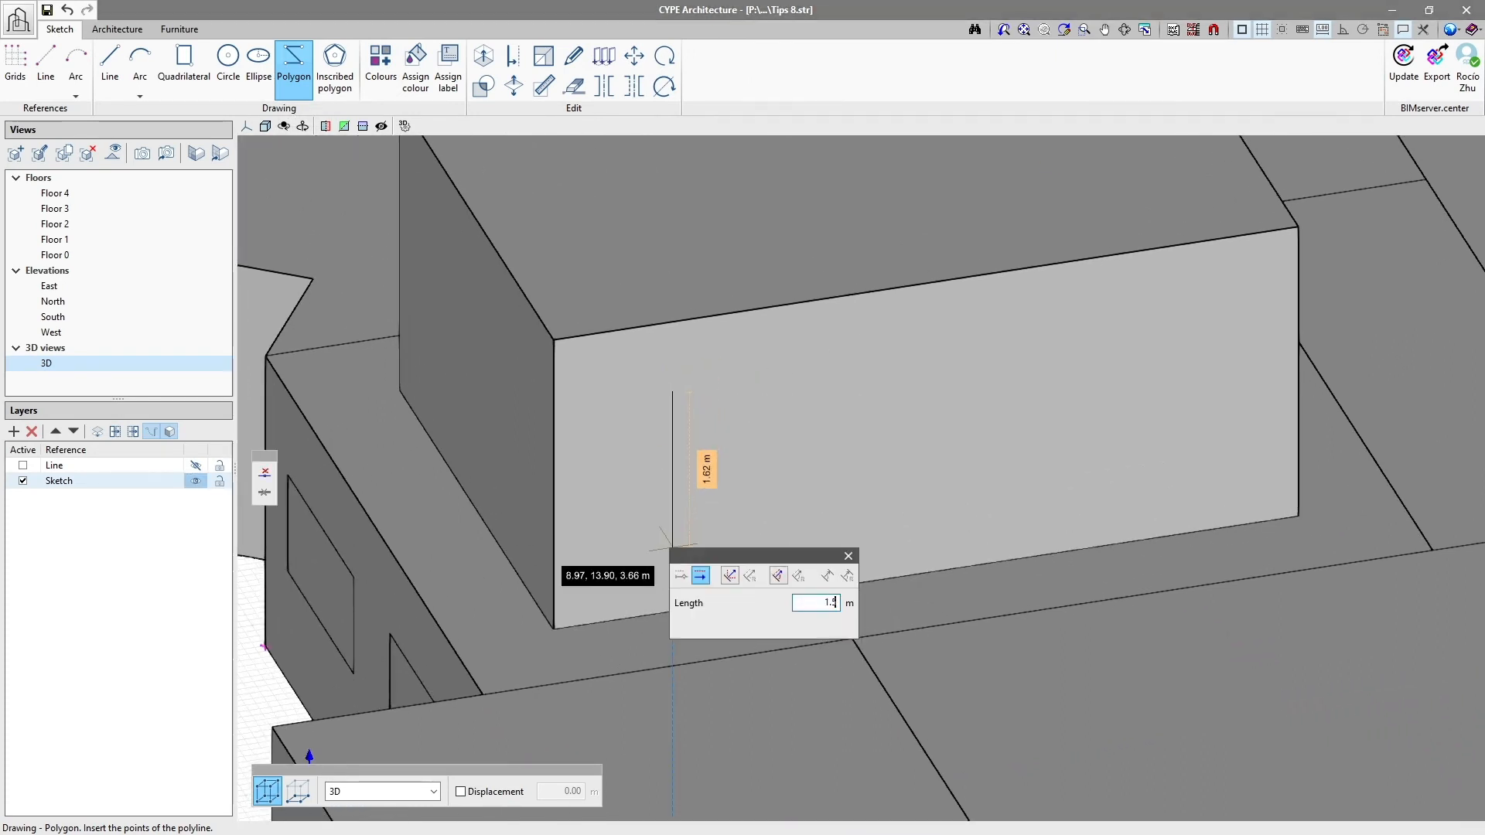
key("Return")
key("Return")
type("2")
key("Return")
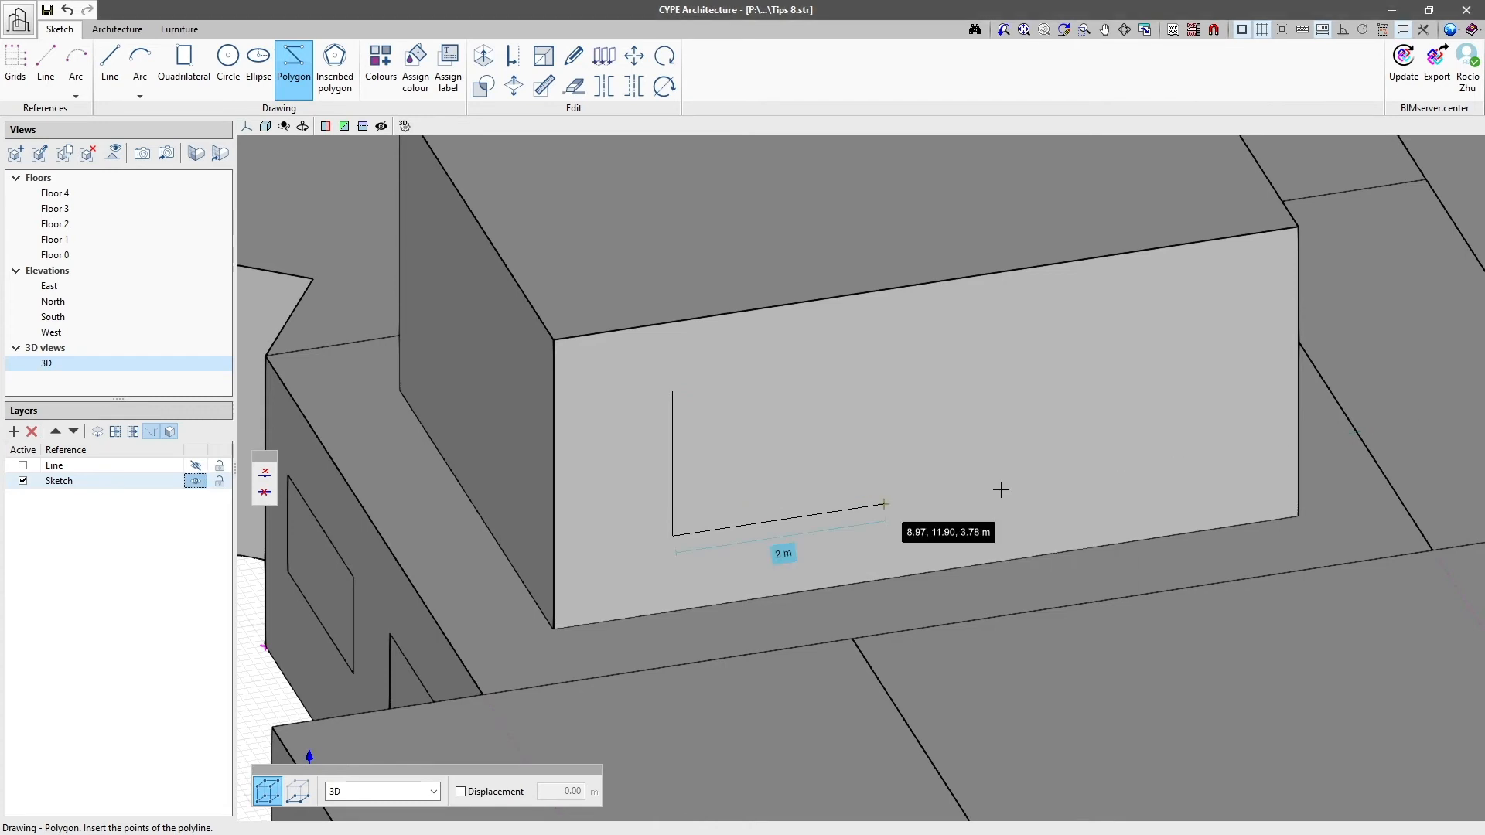
key("Return")
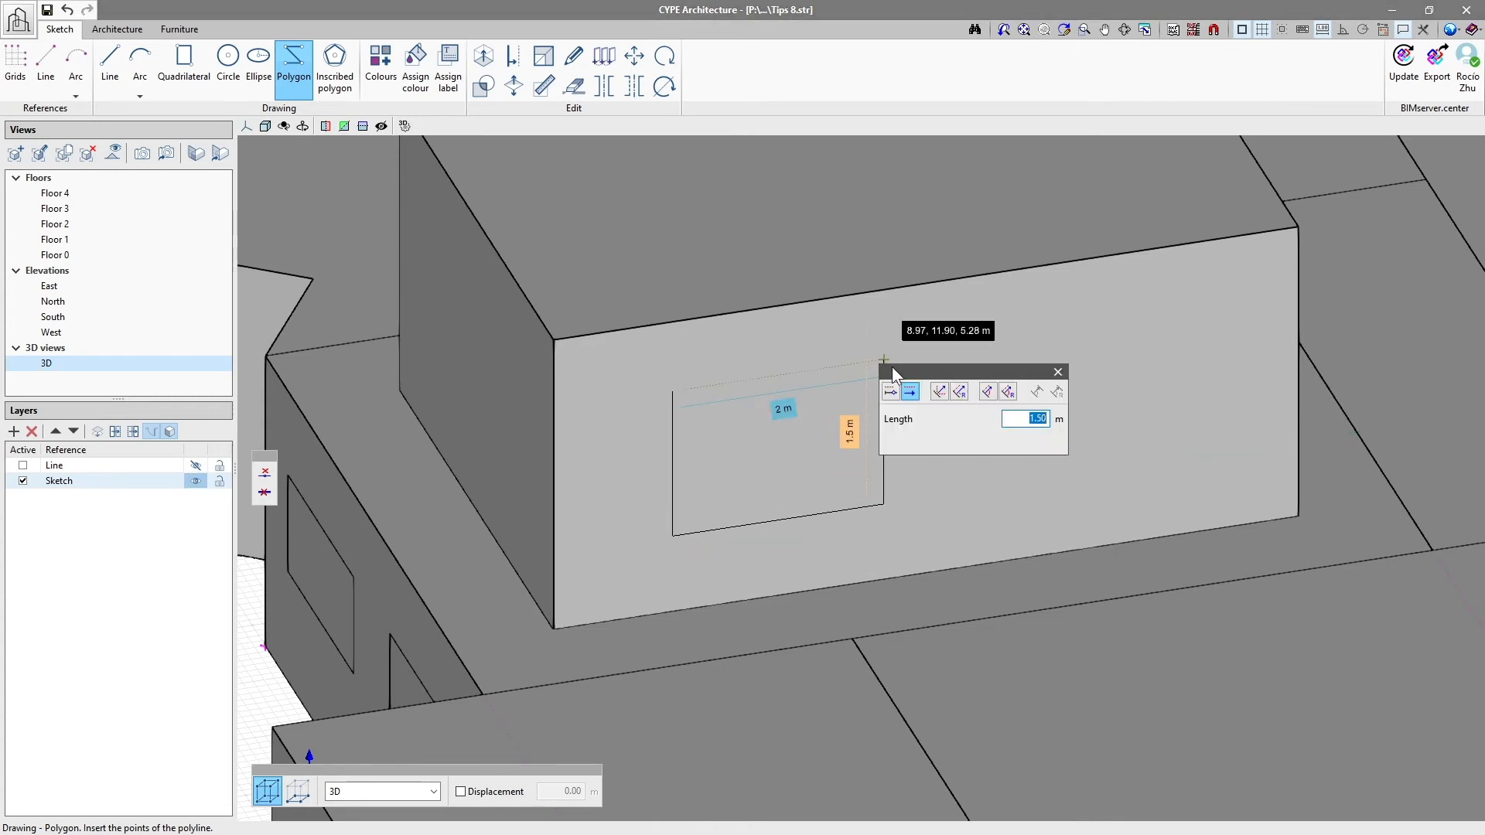
type("1.5")
key("Return")
right_click(893, 366)
right_click(892, 367)
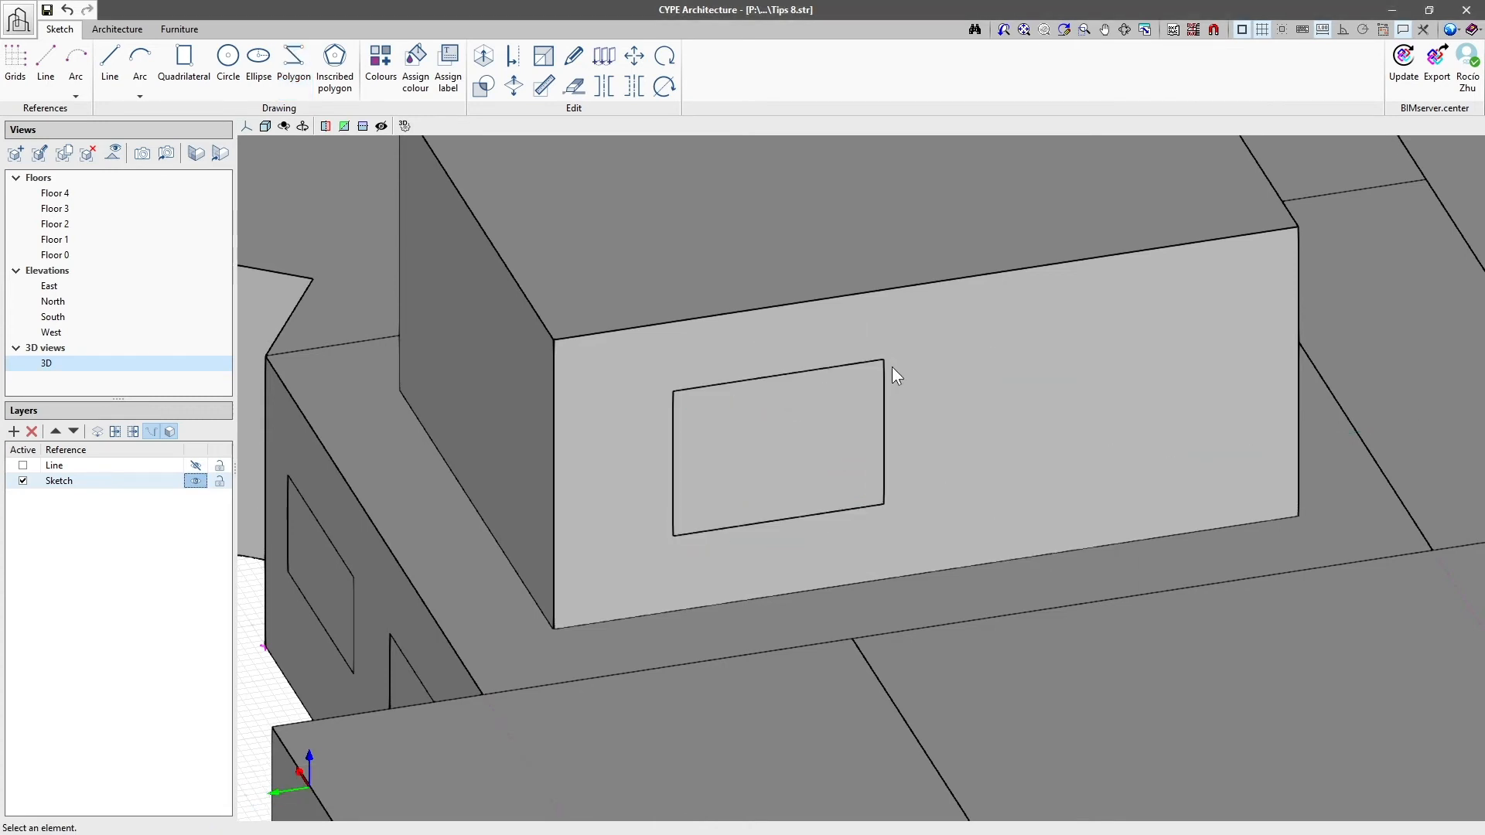
Draw a five-sided inscribed polygon with a fixed 1.00 m radius on the upper block's facade, beside the rectangular polygon, and end the command
left_click(350, 95)
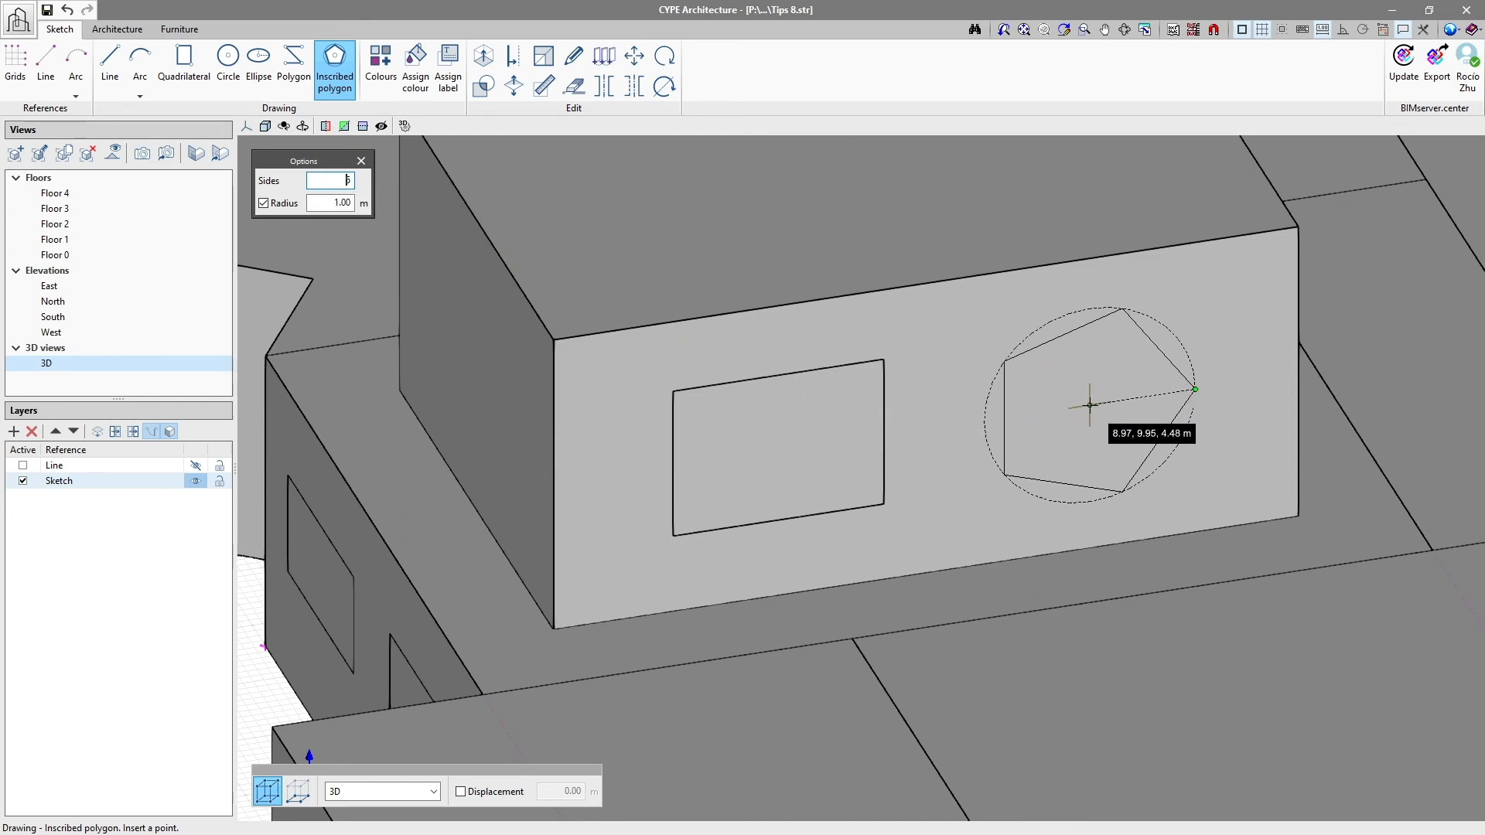
left_click(1089, 406)
right_click(1177, 429)
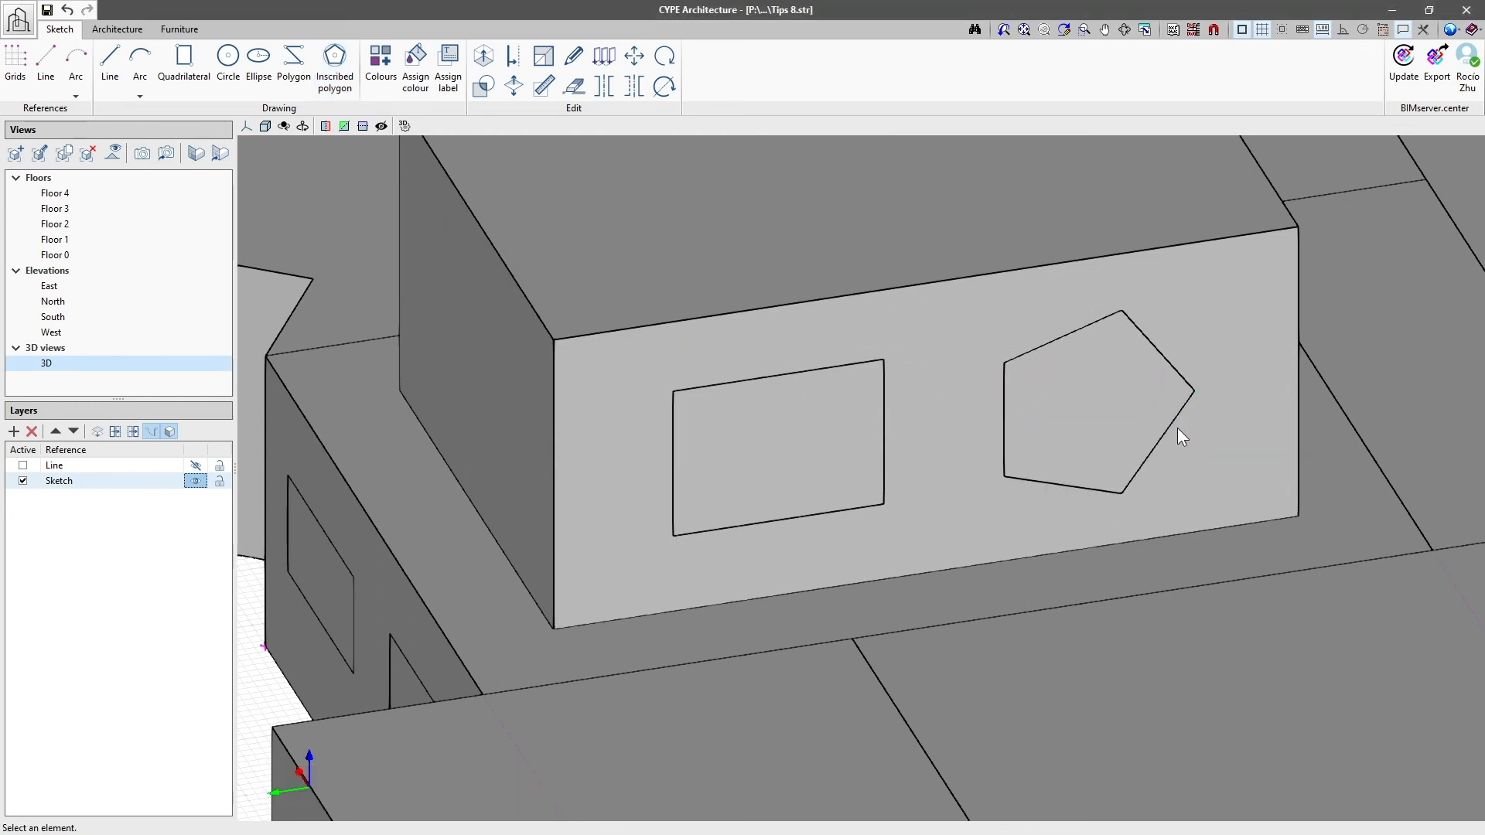
Export the model to BIMserver.center as the IFC file "Sketch 1", with the description 'the"Sketch" tab and its functions'
scroll(1189, 406, "down", 8)
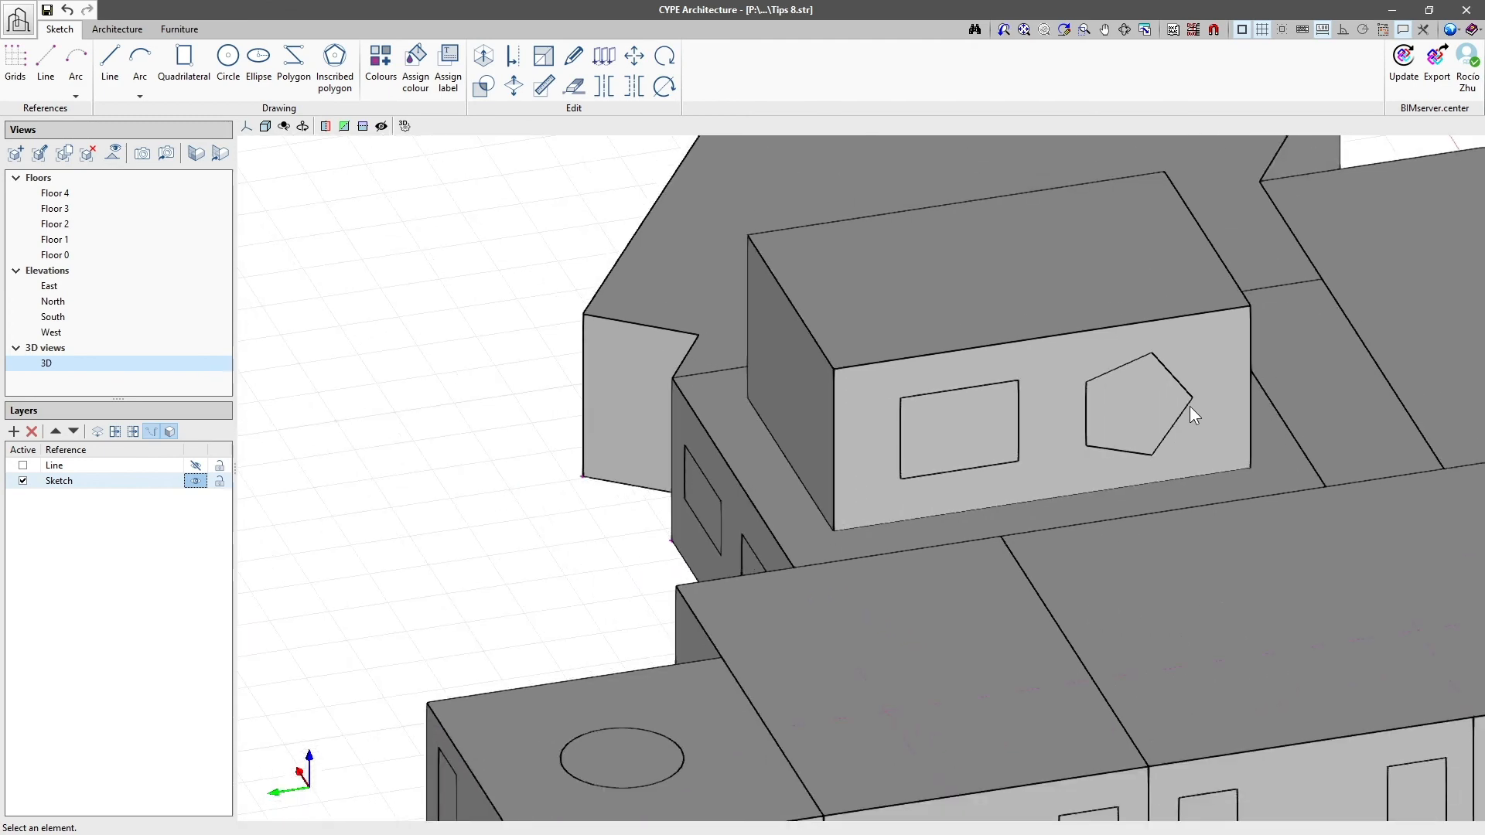
scroll(1238, 491, "down", 3)
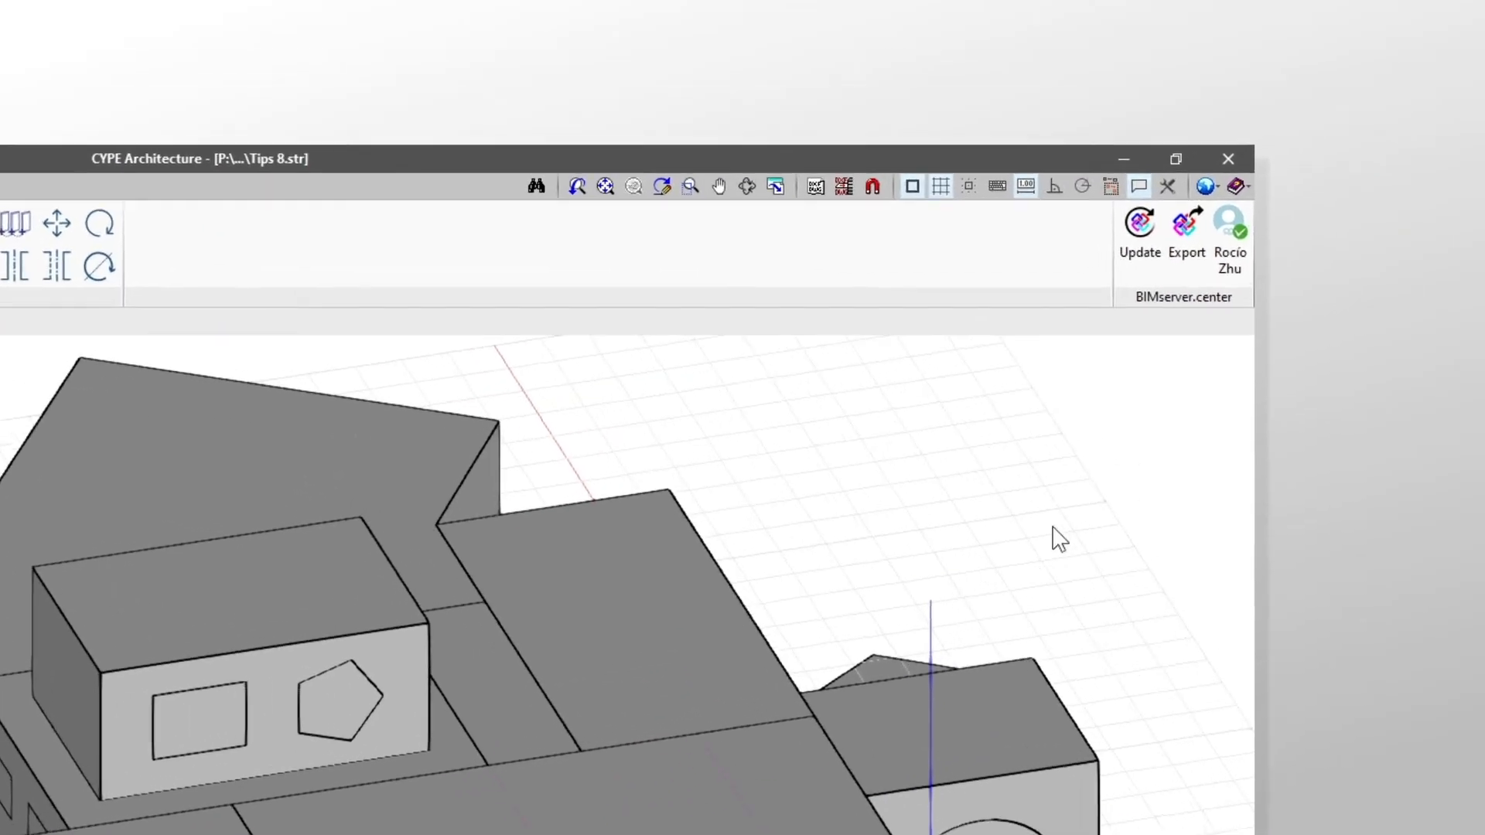
left_click(1185, 239)
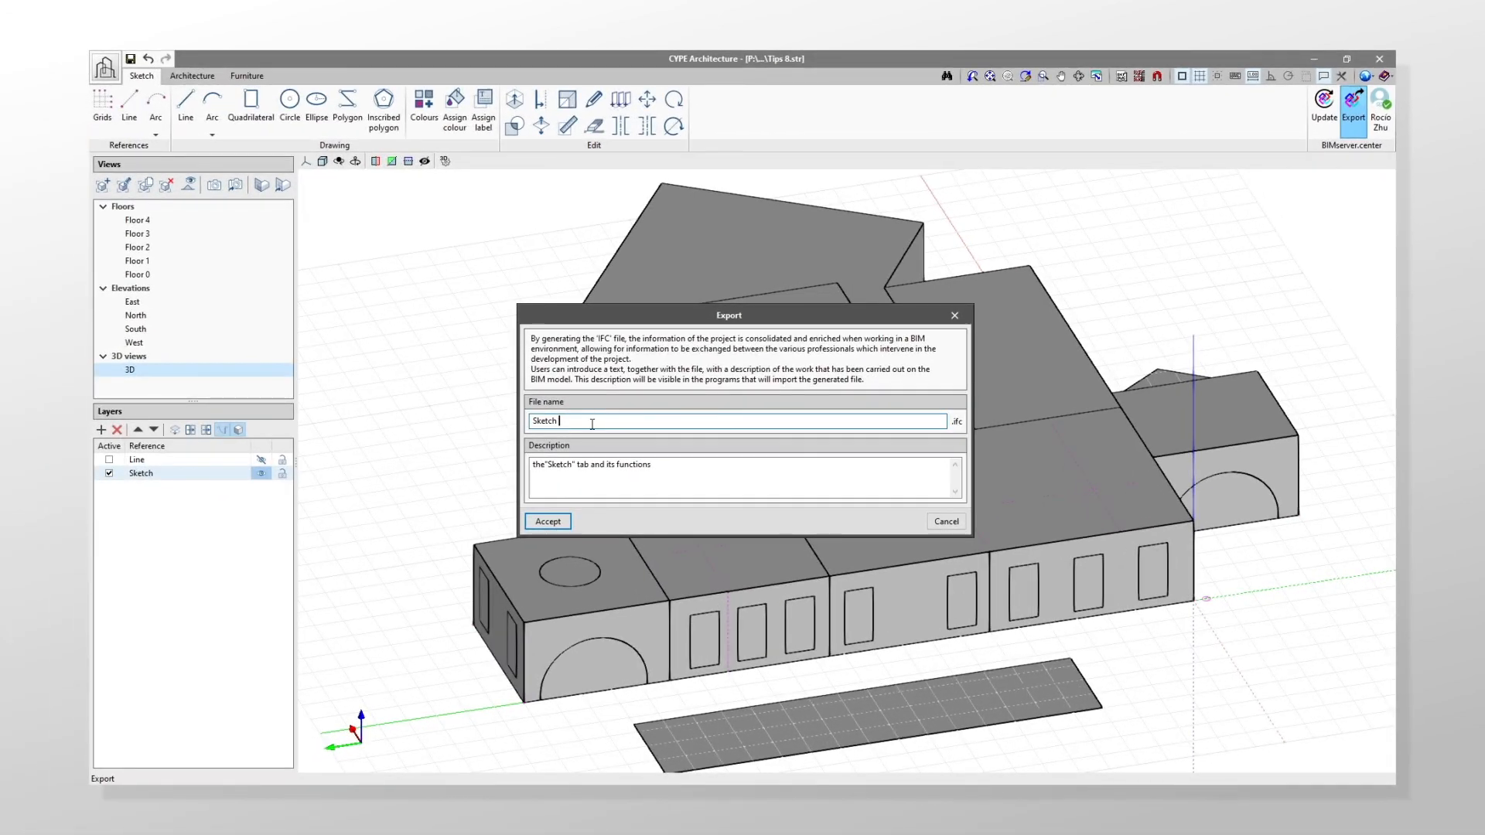
left_click(536, 522)
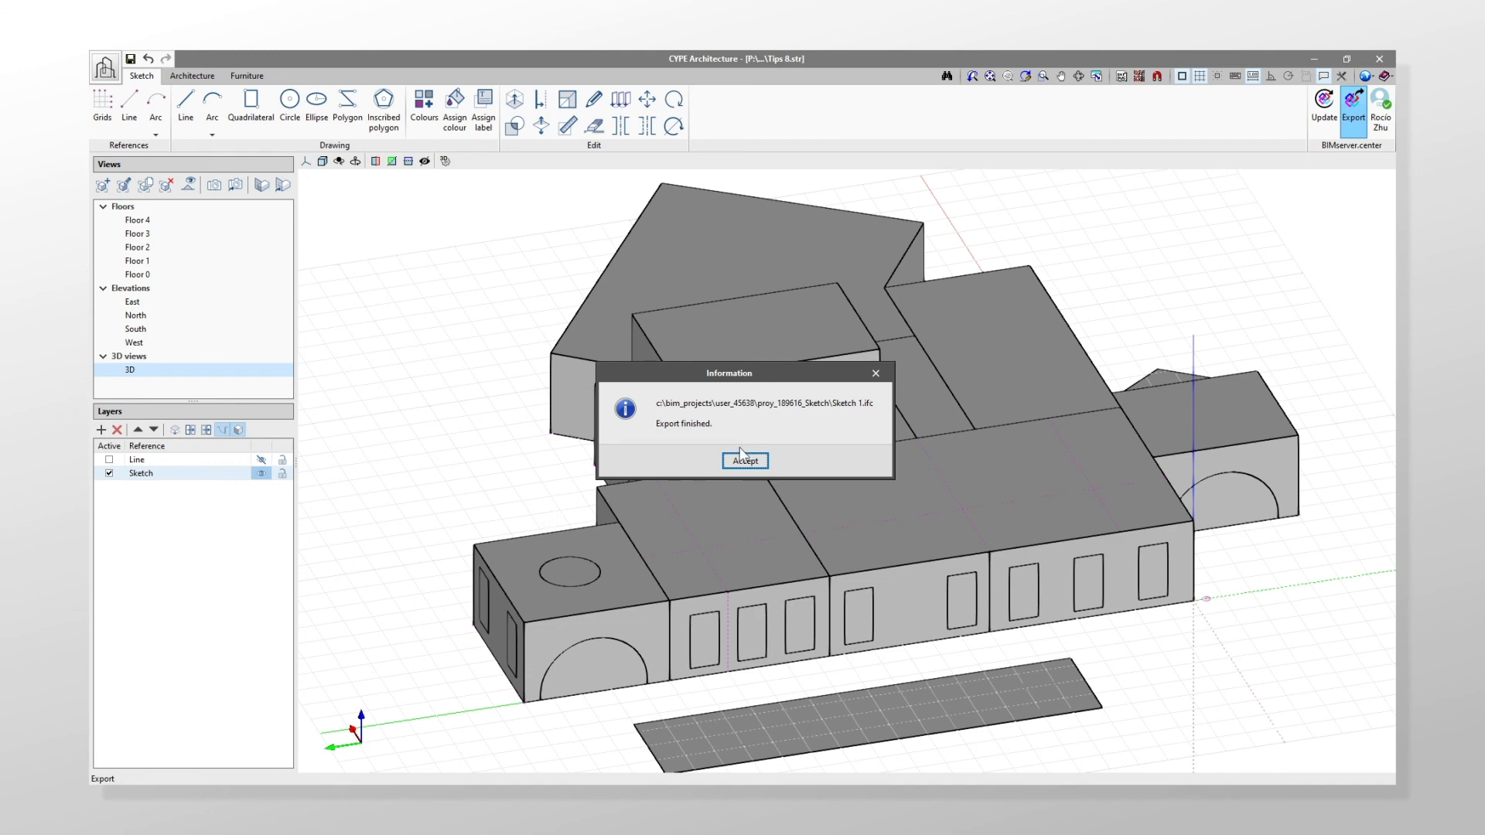
left_click(756, 463)
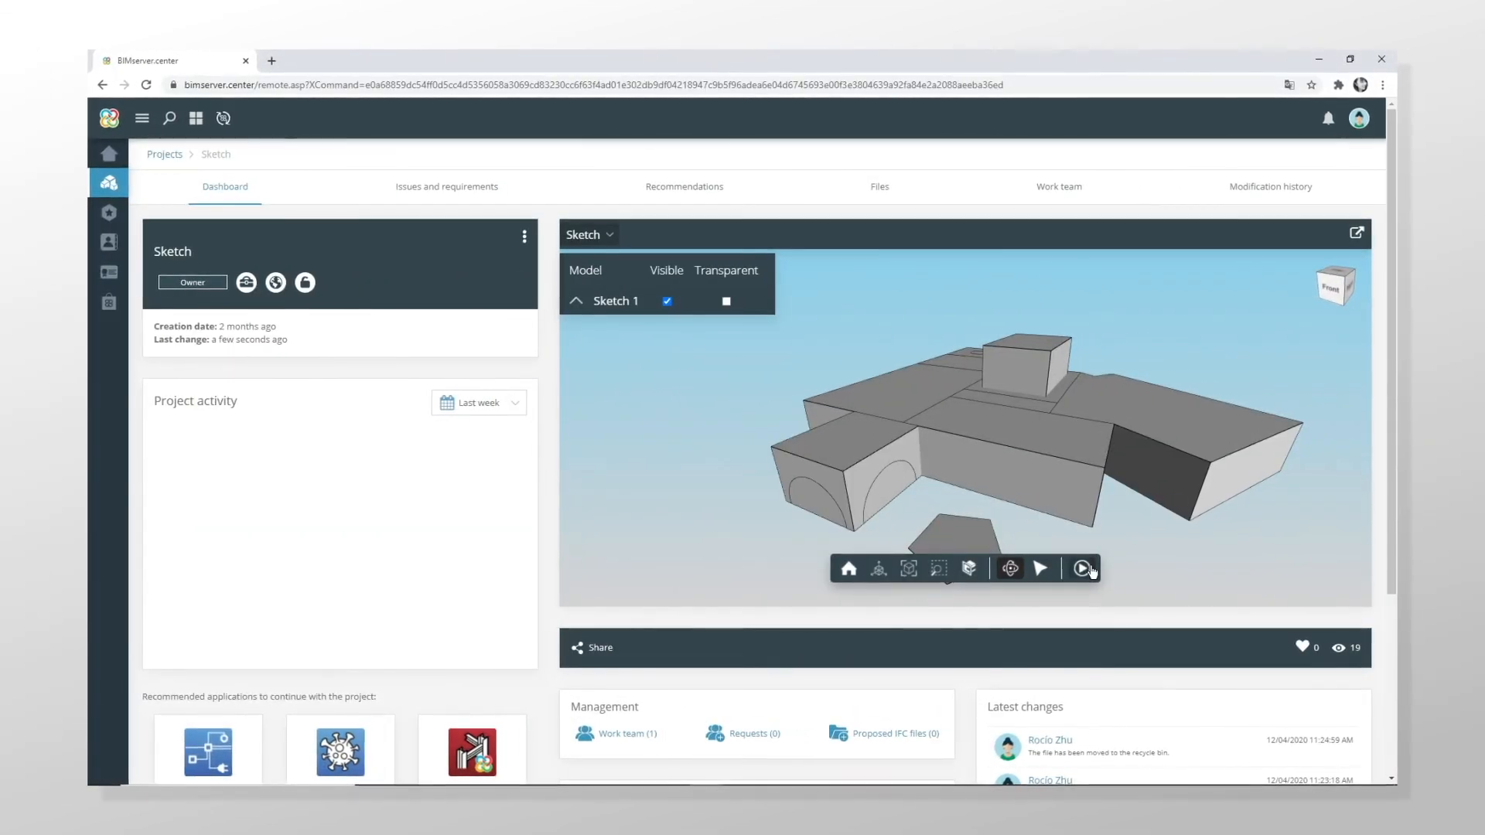
In the BIMserver.center project page, start the automatic rotation of the Sketch 1 model to view it from all around
left_click(1089, 570)
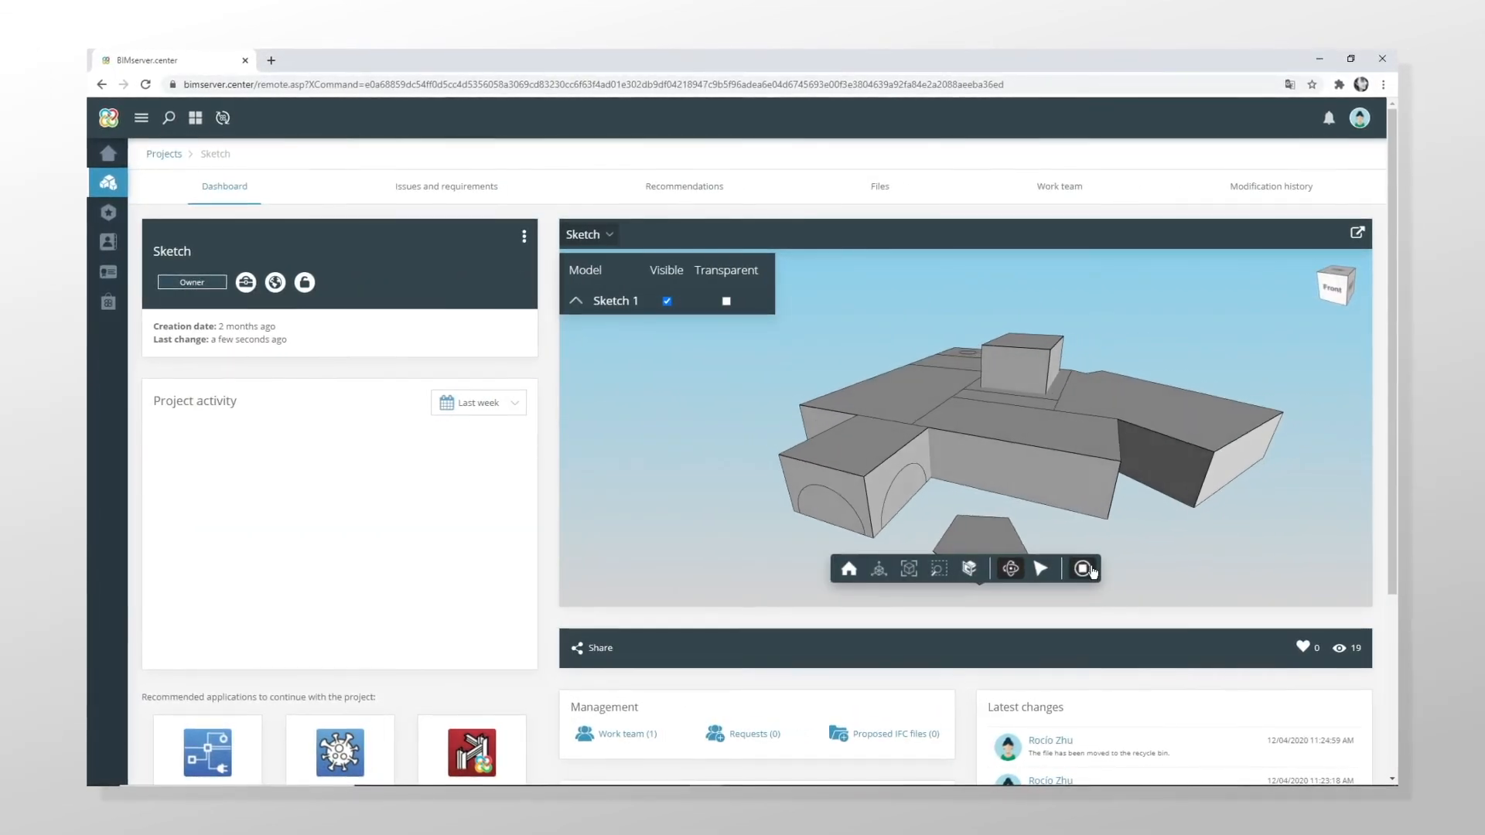